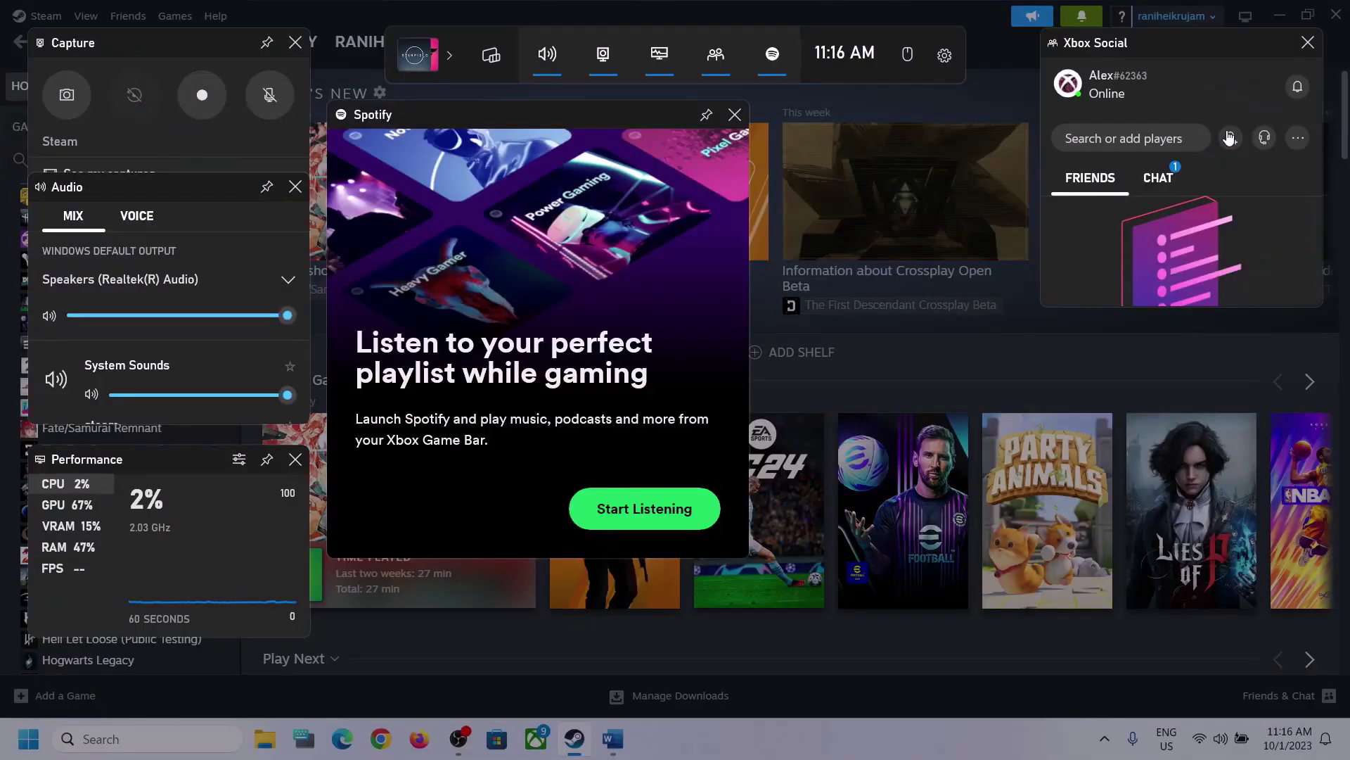
Step: Select Speakers (Realtek(R) Audio) as the Windows default output in the Audio widget and check the volumes of System Sounds and Steam
left_click(546, 57)
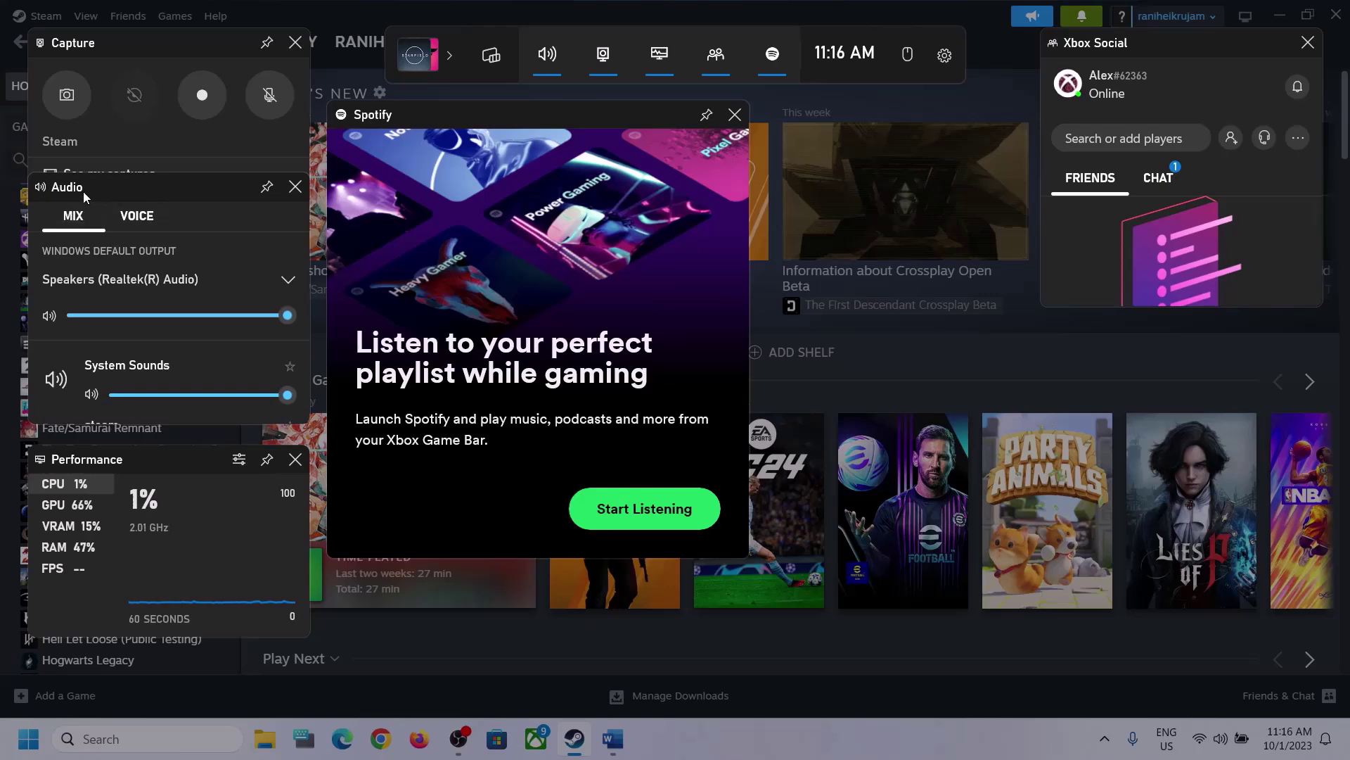
left_click(288, 282)
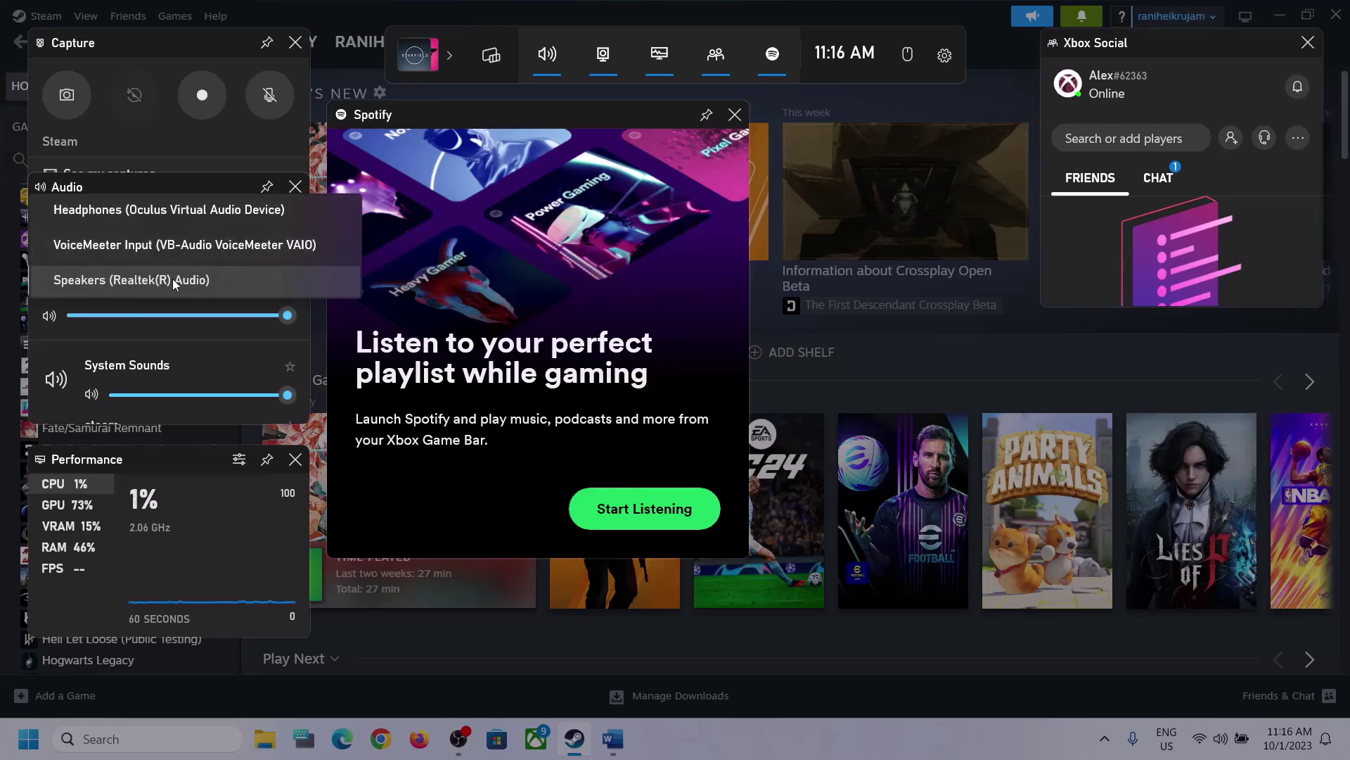
left_click(192, 280)
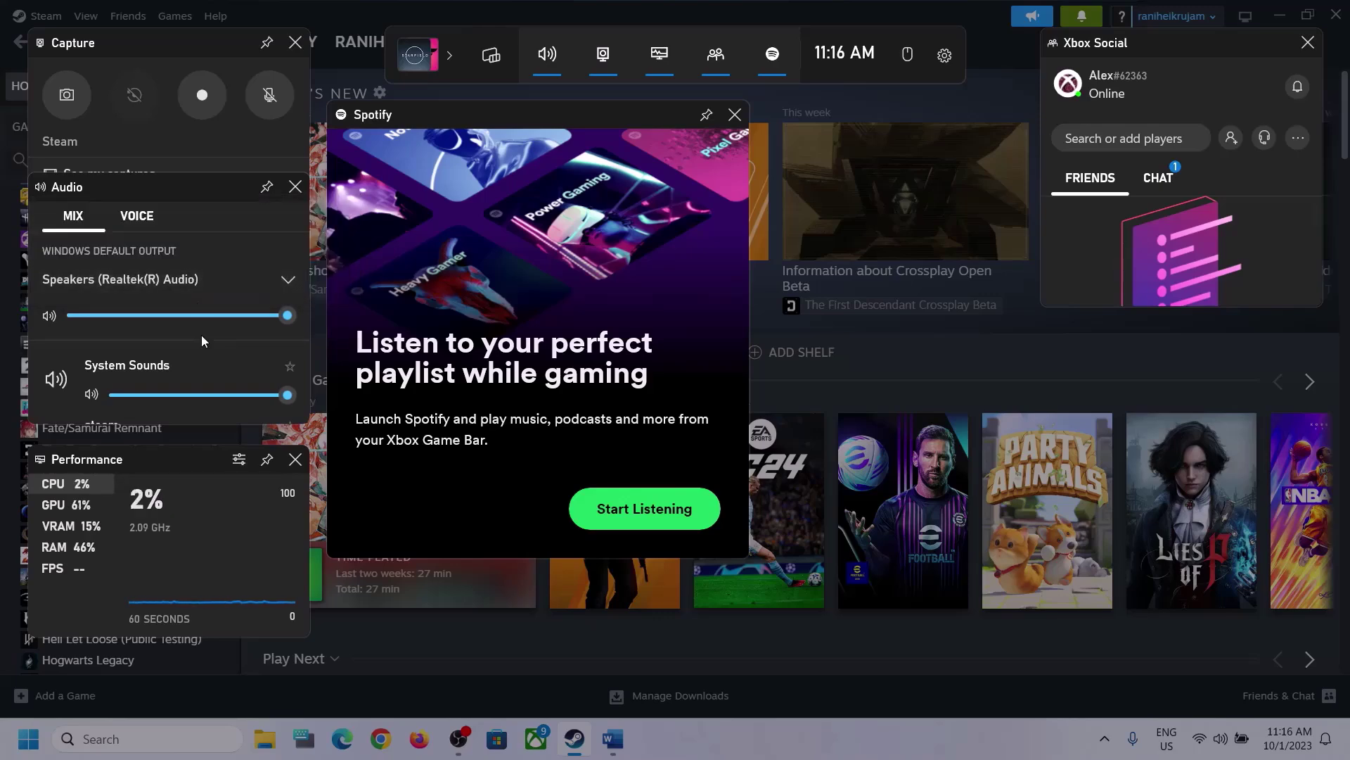
scroll(207, 348, "down", 1)
scroll(204, 359, "up", 1)
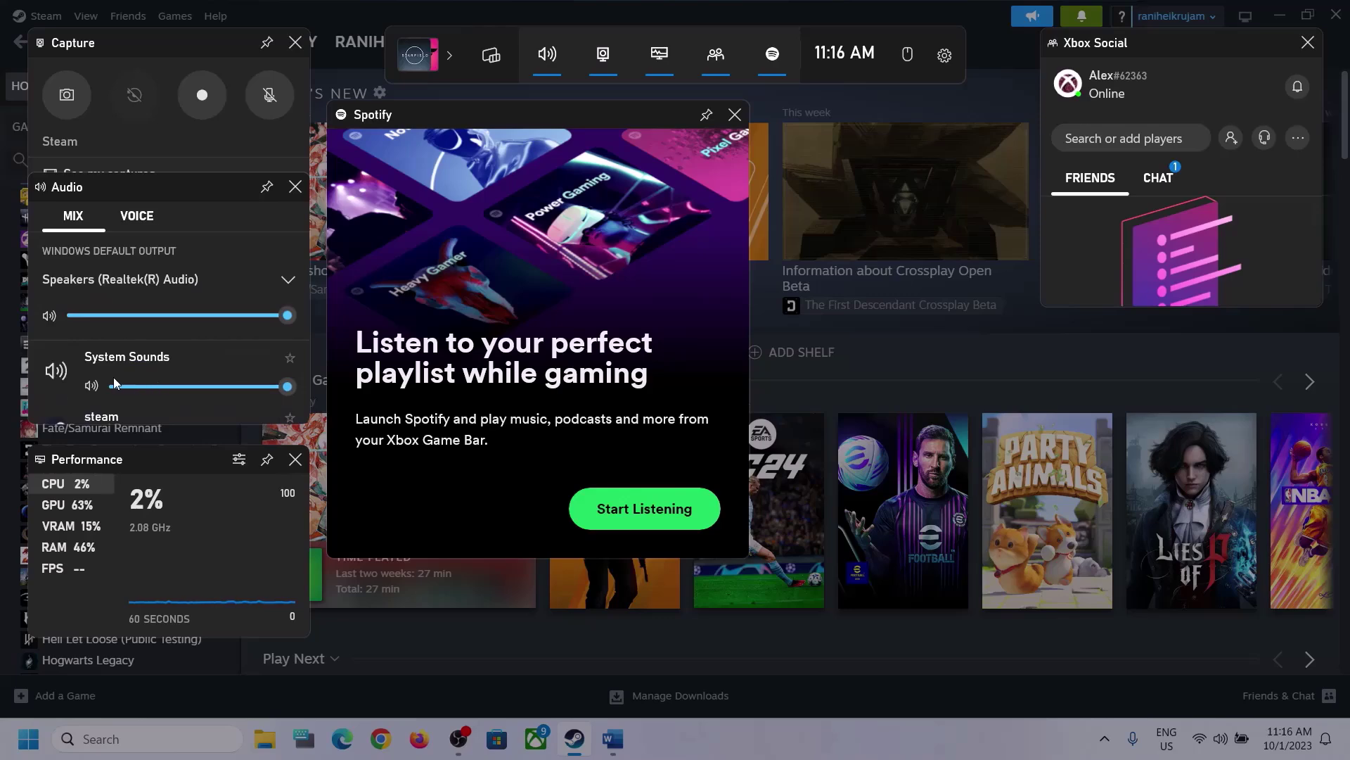
scroll(141, 378, "down", 1)
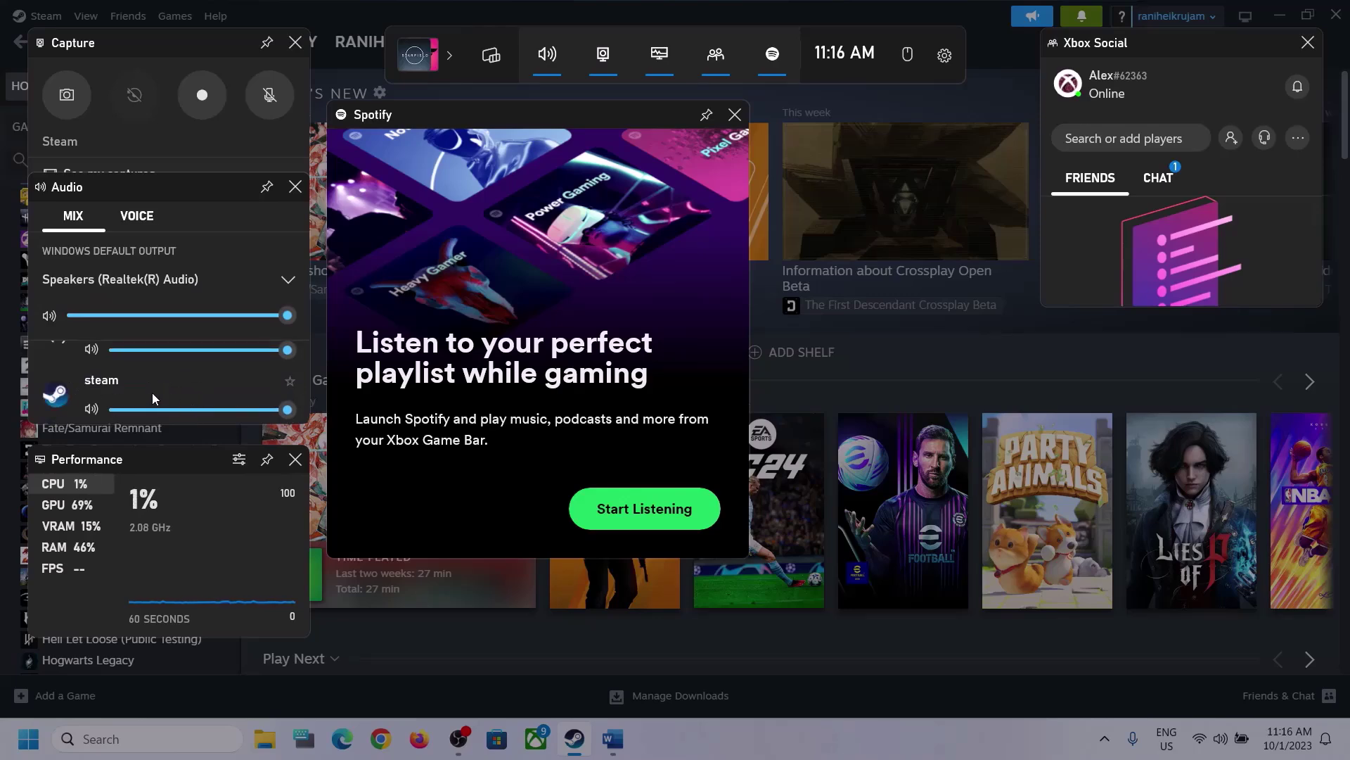
scroll(222, 382, "up", 1)
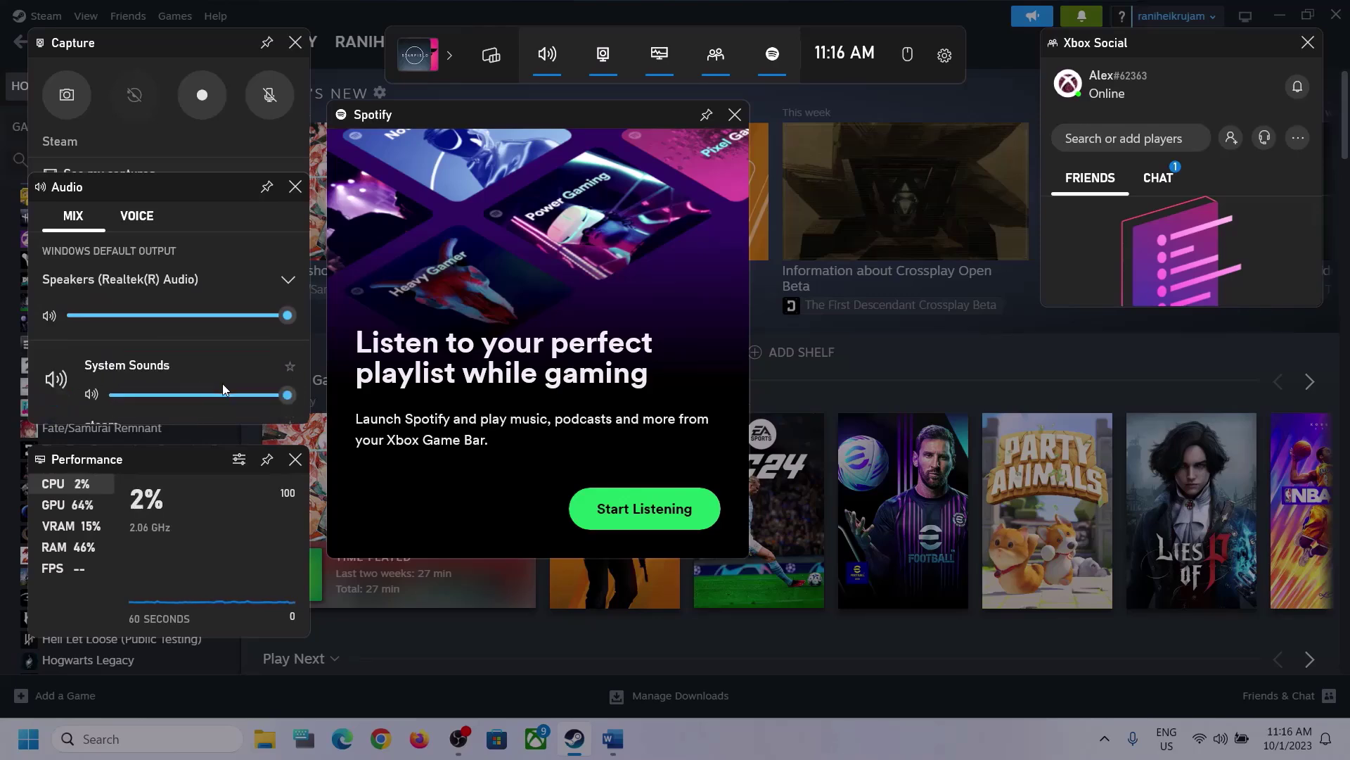
Step: Review the available Windows default input devices in the Audio widget's voice settings
left_click(134, 222)
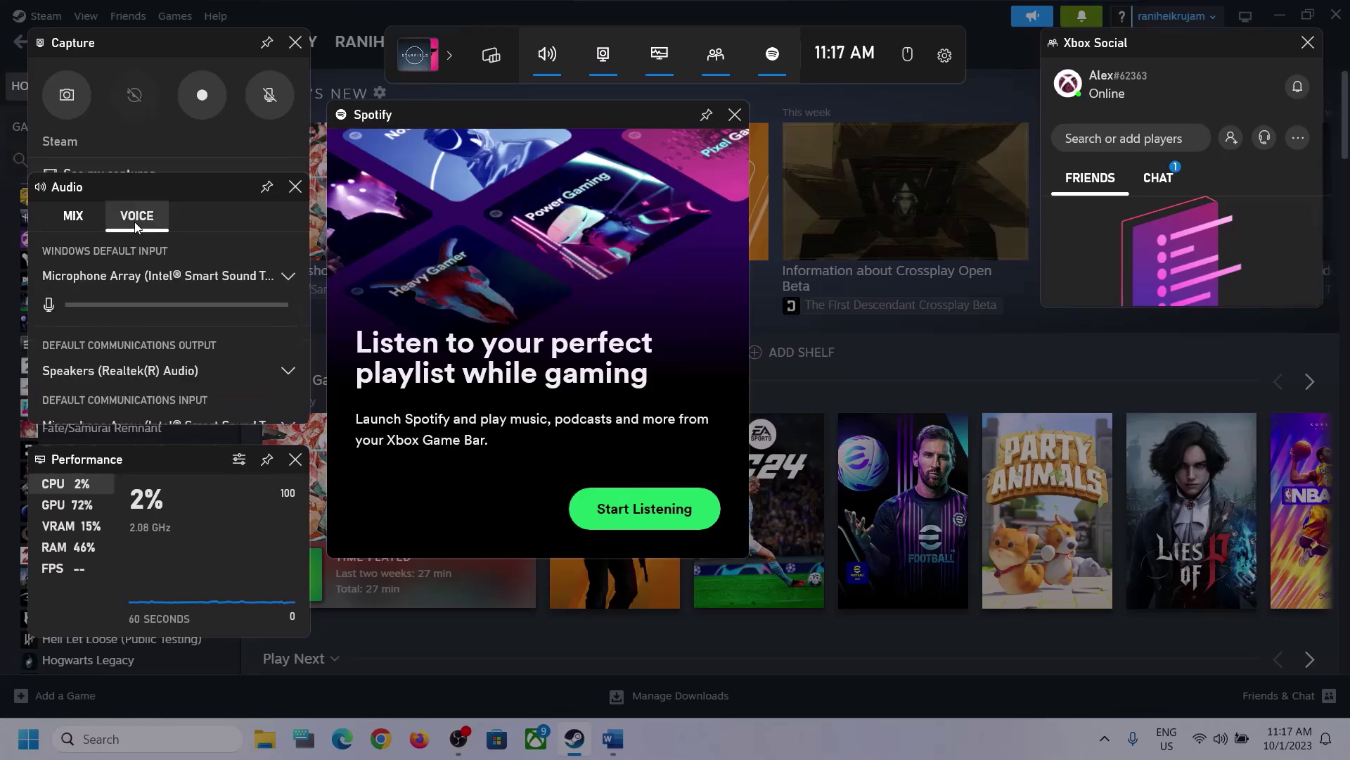
left_click(285, 276)
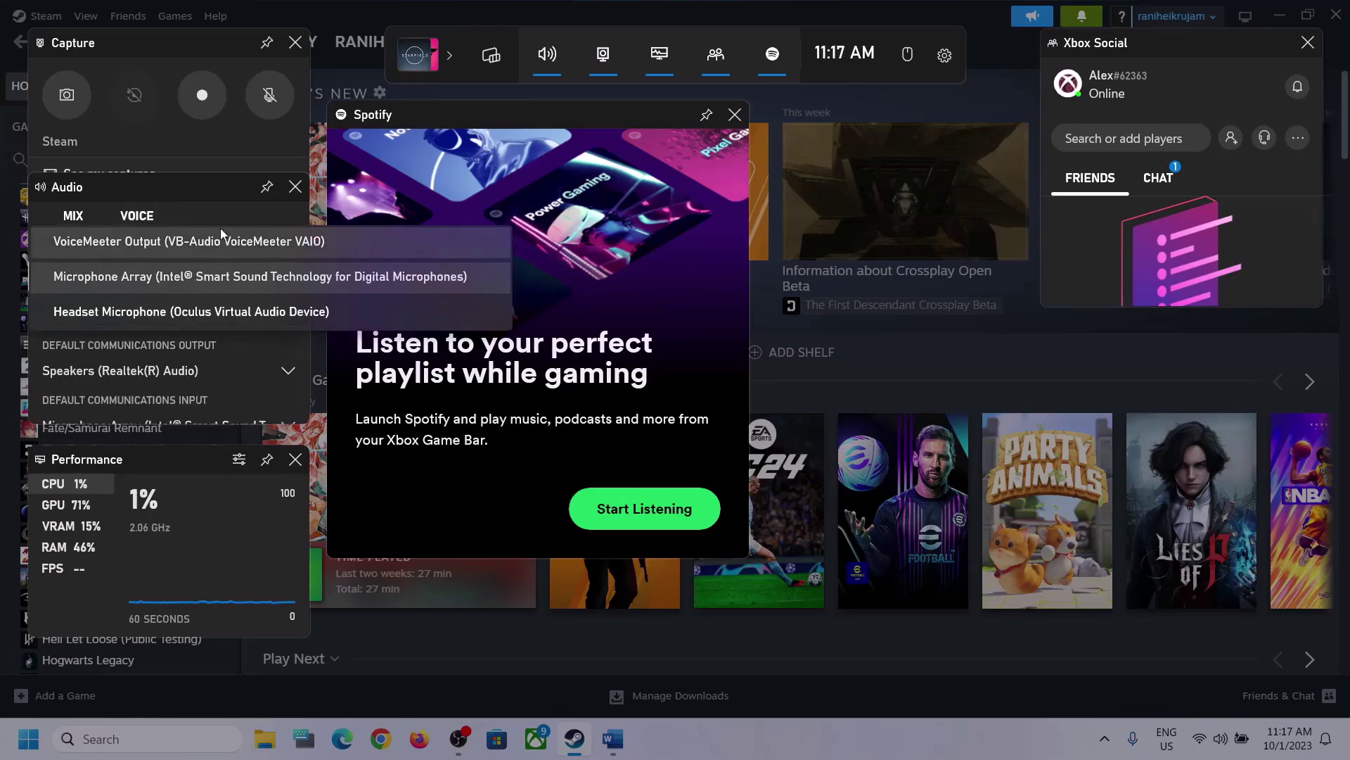
left_click(198, 191)
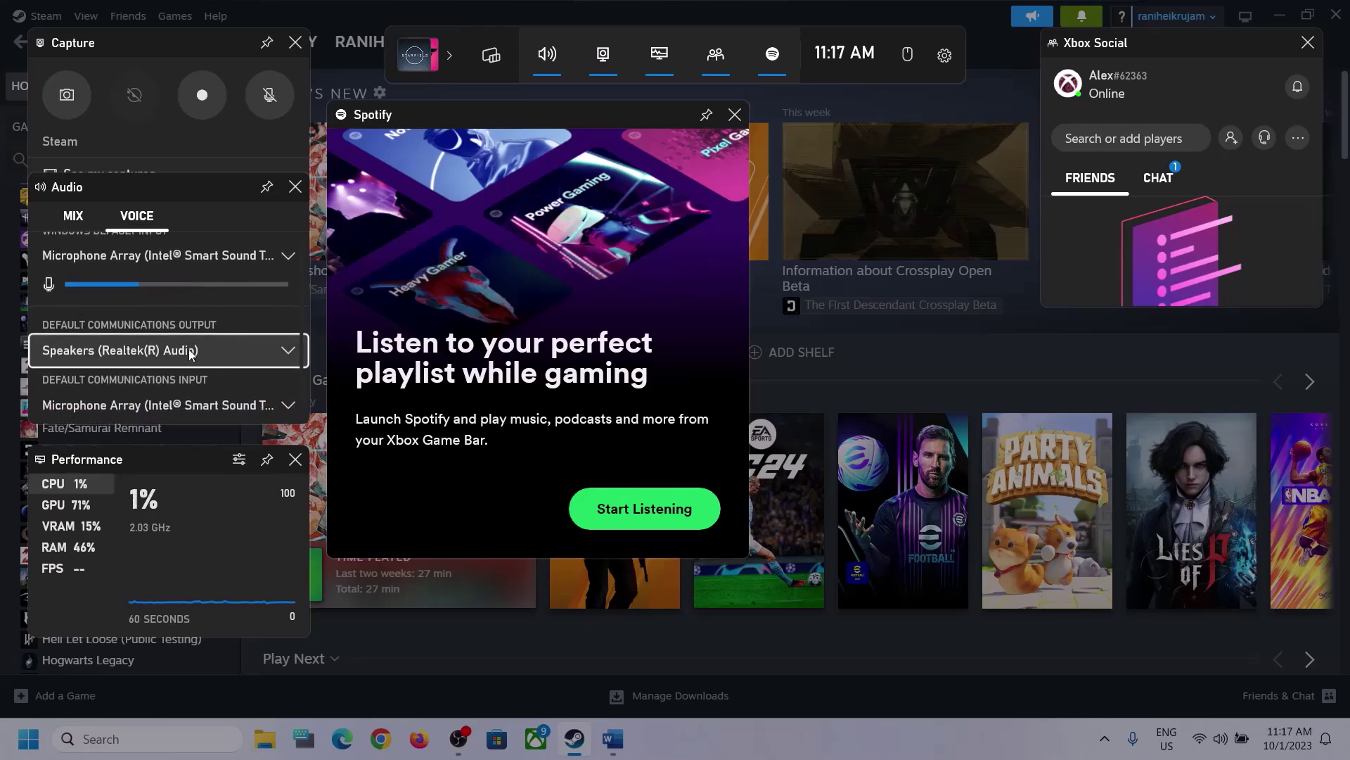
Step: Choose Speakers (Realtek(R) Audio) as the default communications output, check the communications input choices, and dismiss the overlay
left_click(290, 348)
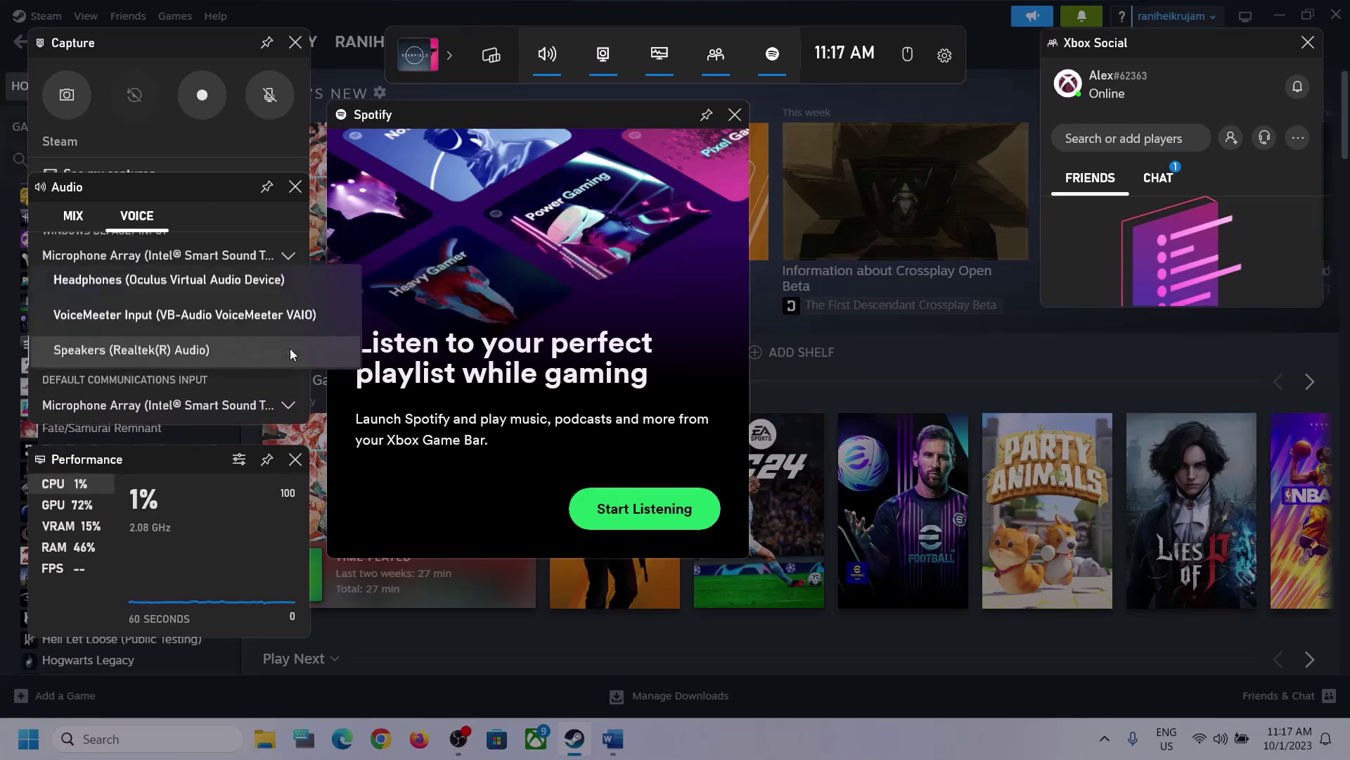
left_click(219, 351)
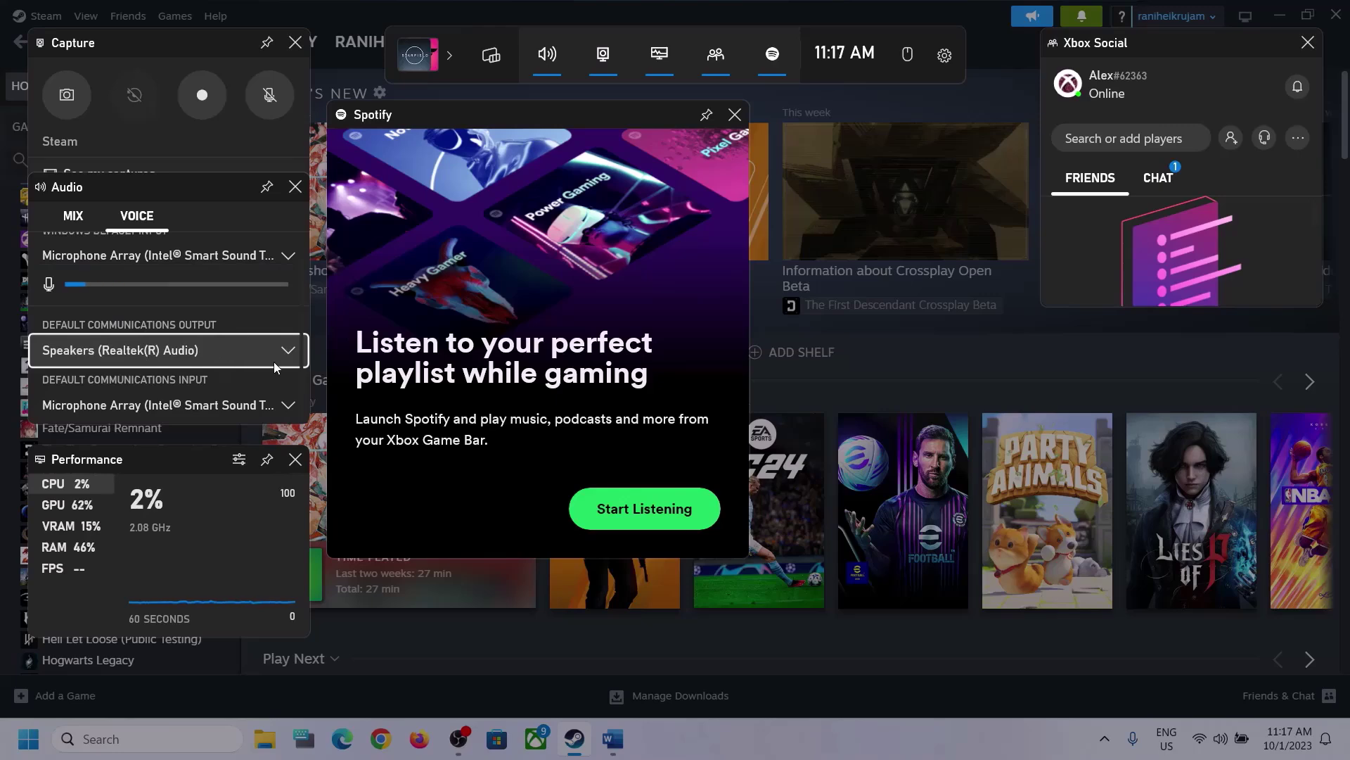
left_click(236, 415)
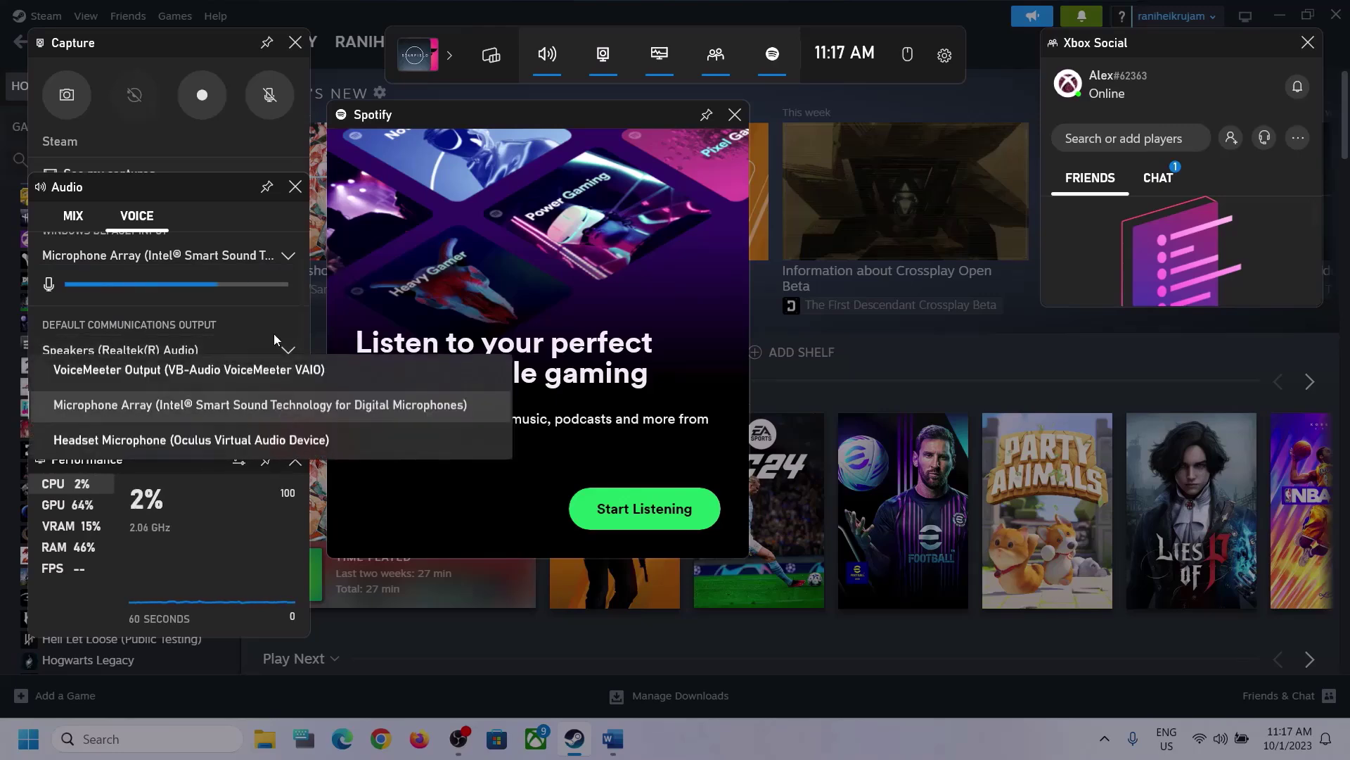
left_click(280, 301)
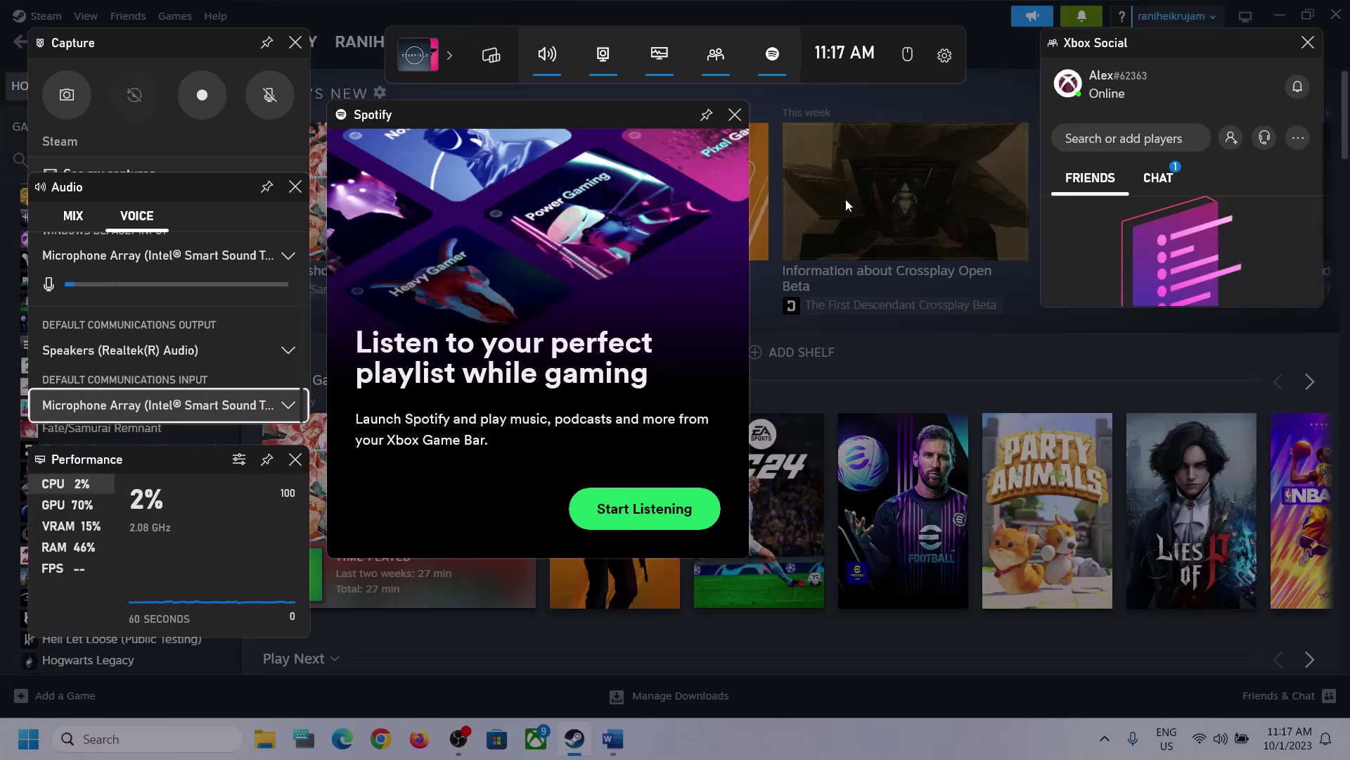
left_click(779, 209)
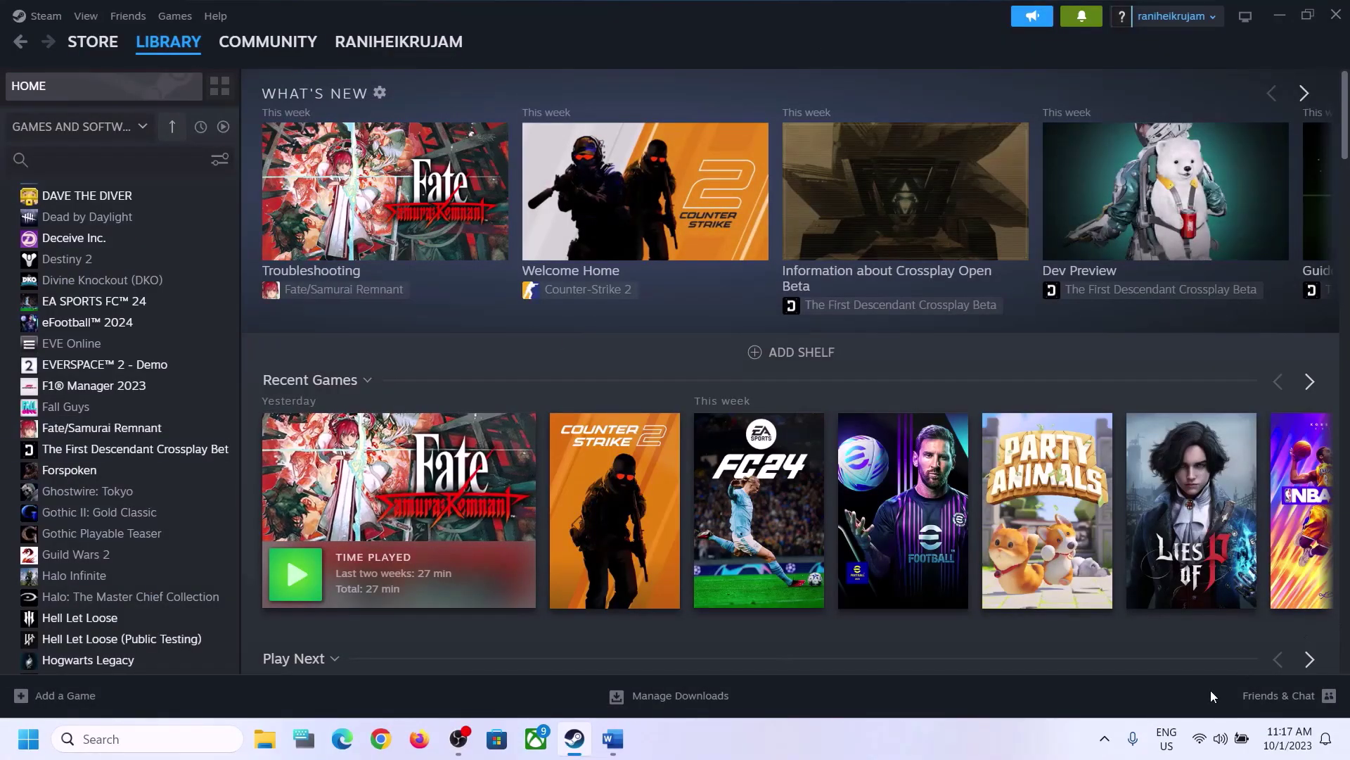
Step: Switch to the Word document, highlight the Step 2 text about selecting the right audio device, and minimize the document
left_click(612, 738)
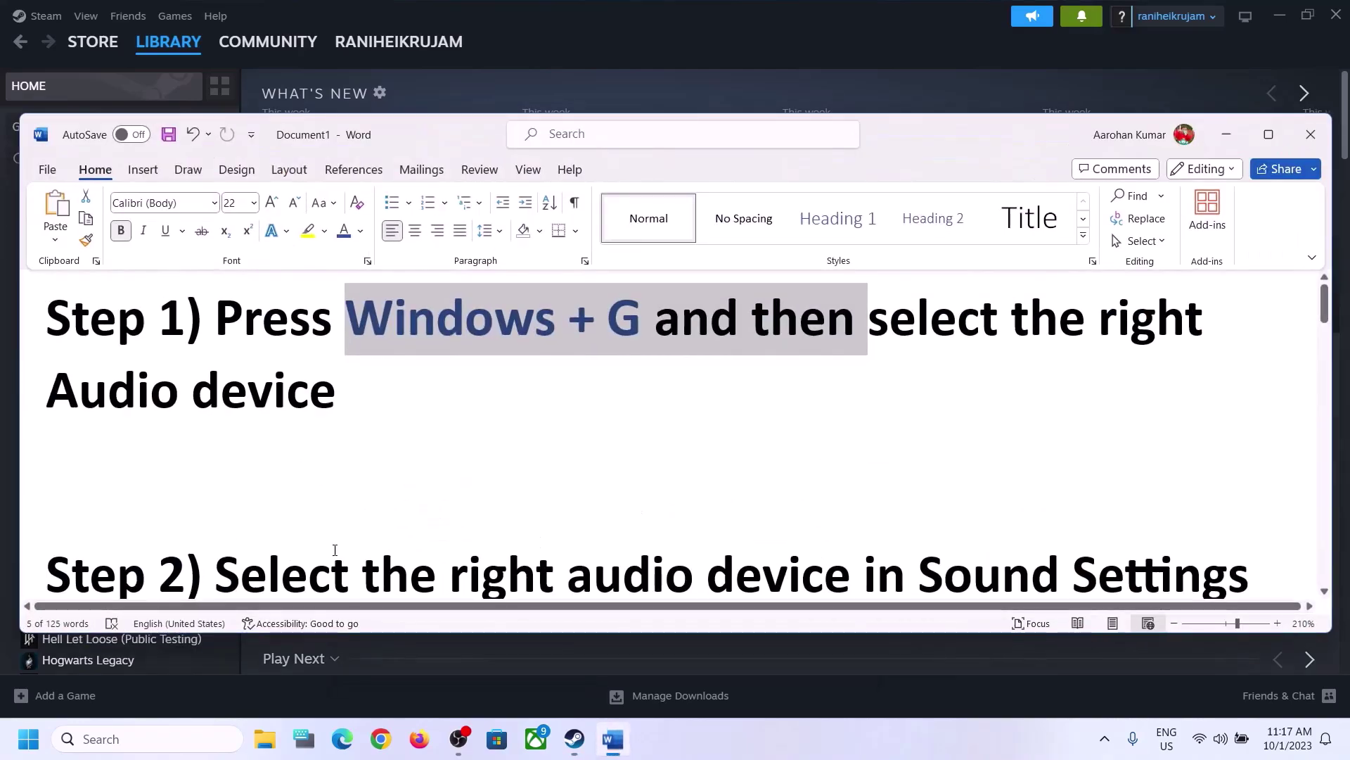
scroll(335, 550, "down", 3)
scroll(335, 550, "up", 2)
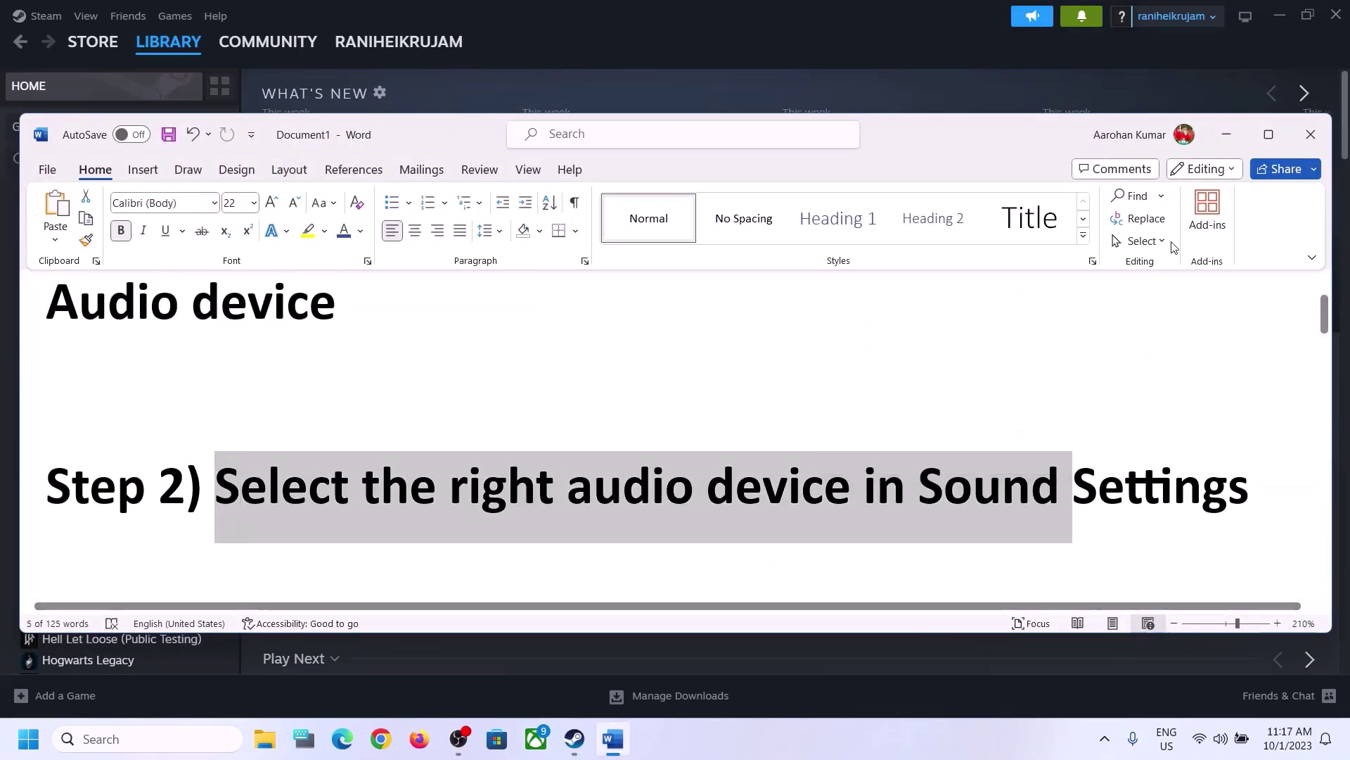
left_click(1226, 135)
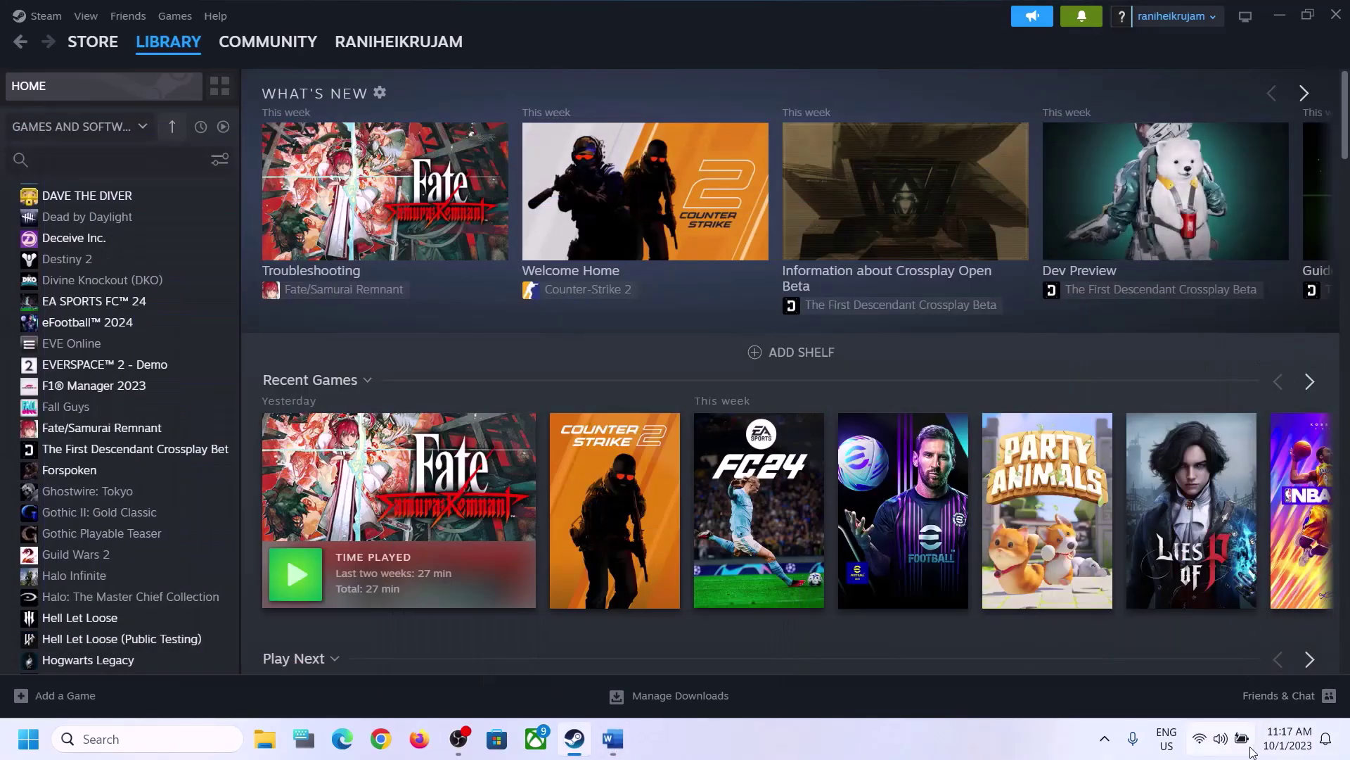
Step: Check the sound output device list and volume mixer in the system quick settings, then dismiss them
left_click(1225, 744)
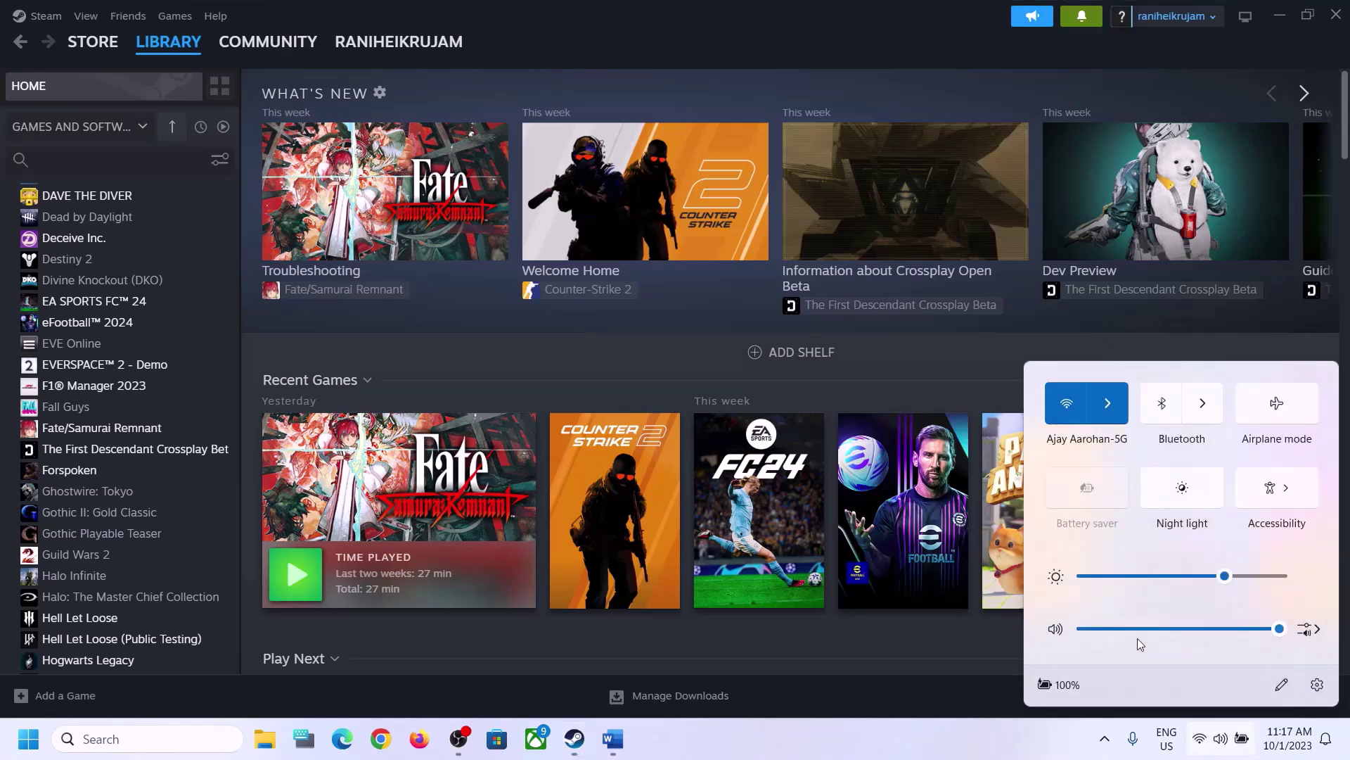
left_click(1318, 630)
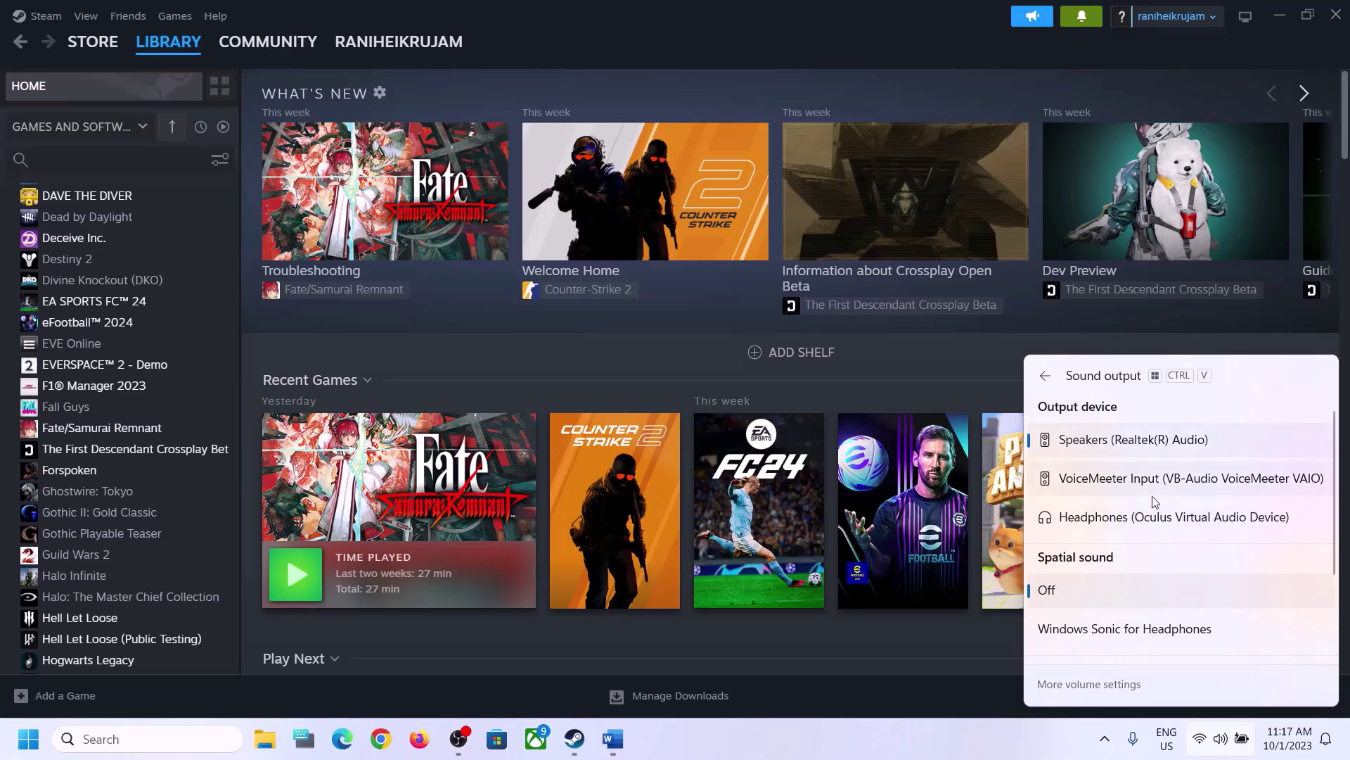
scroll(1145, 570, "down", 3)
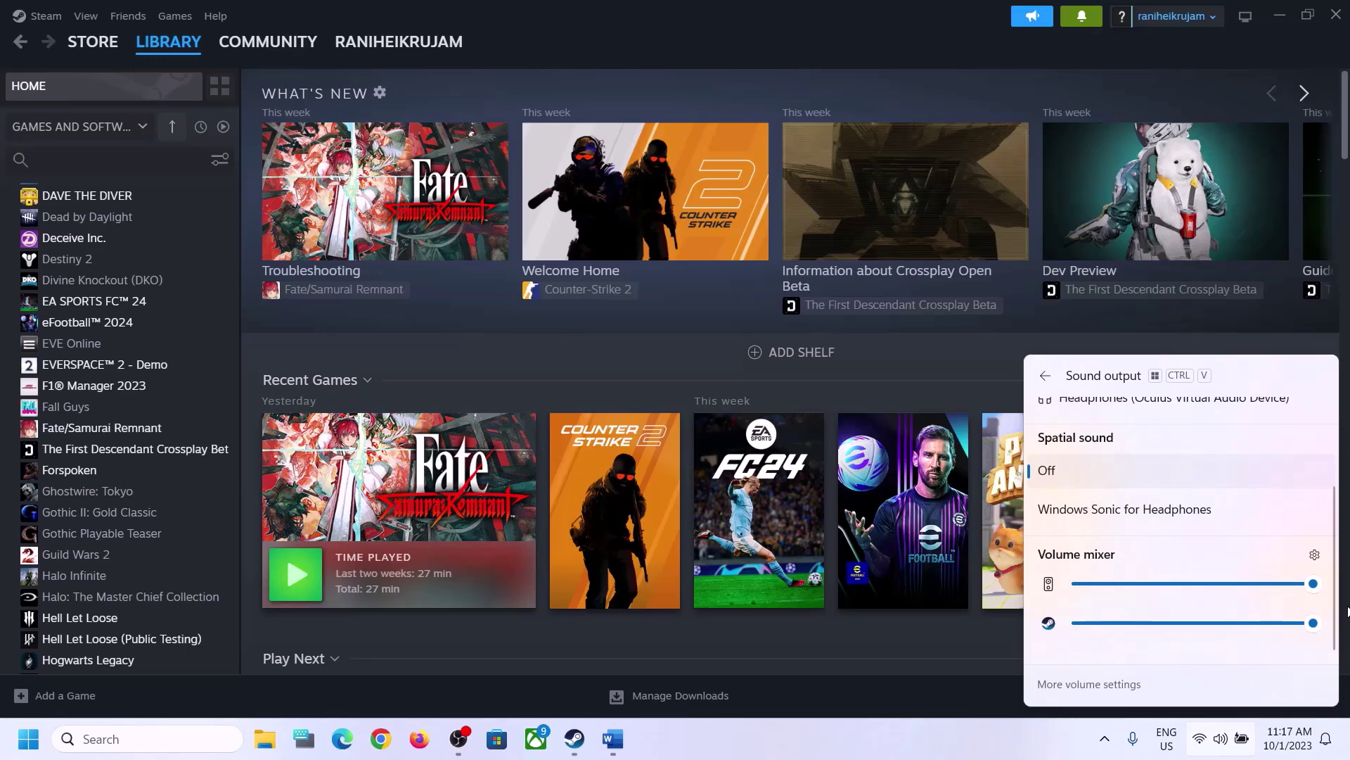
left_click(1048, 736)
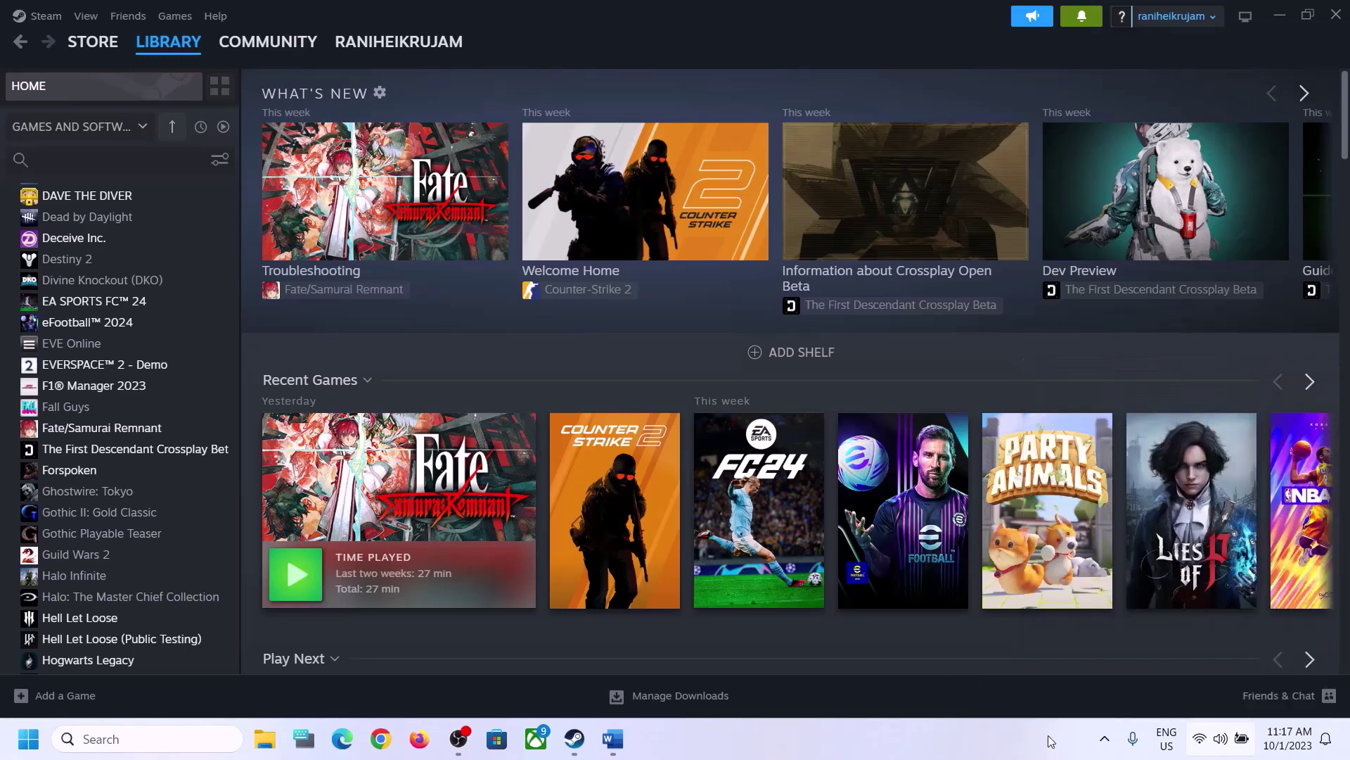
Step: Open the Windows Sound settings and review the output devices, input devices and advanced sound options
right_click(1221, 745)
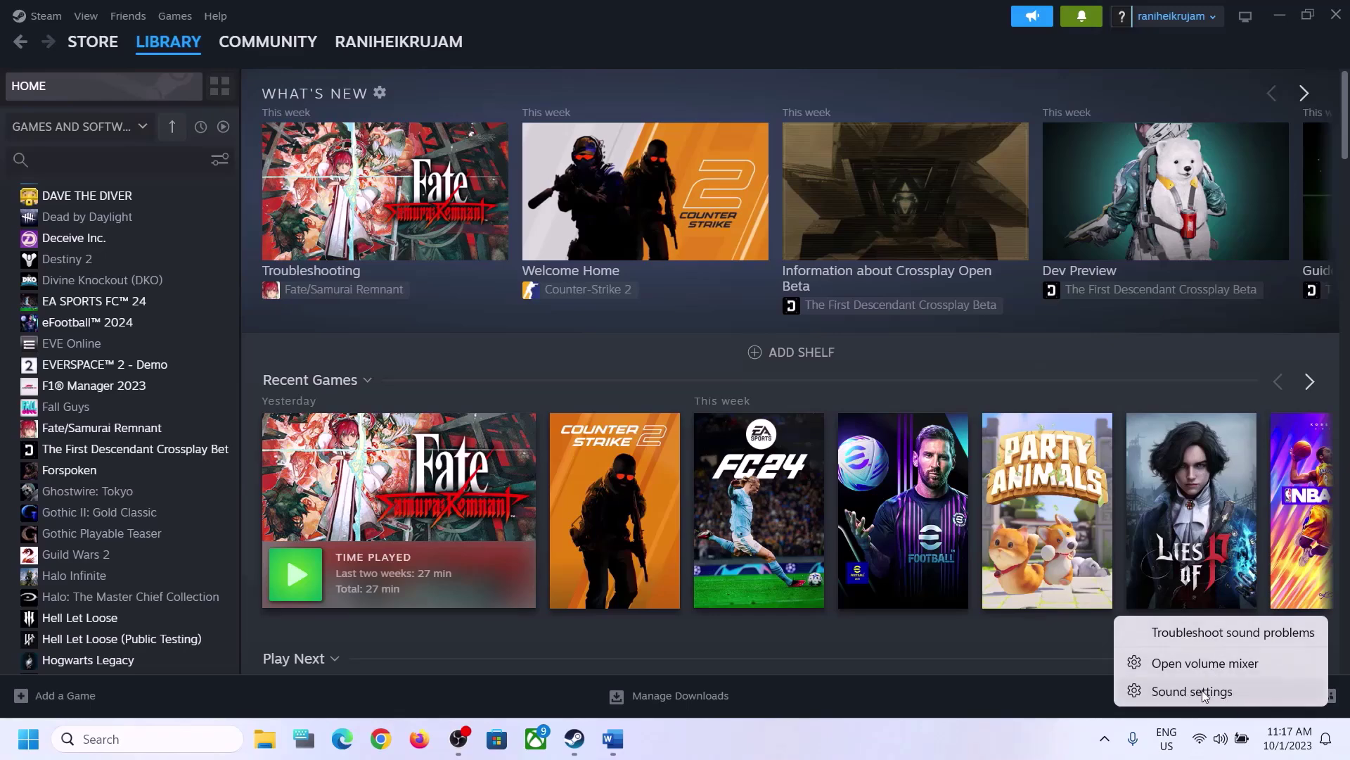
left_click(1200, 690)
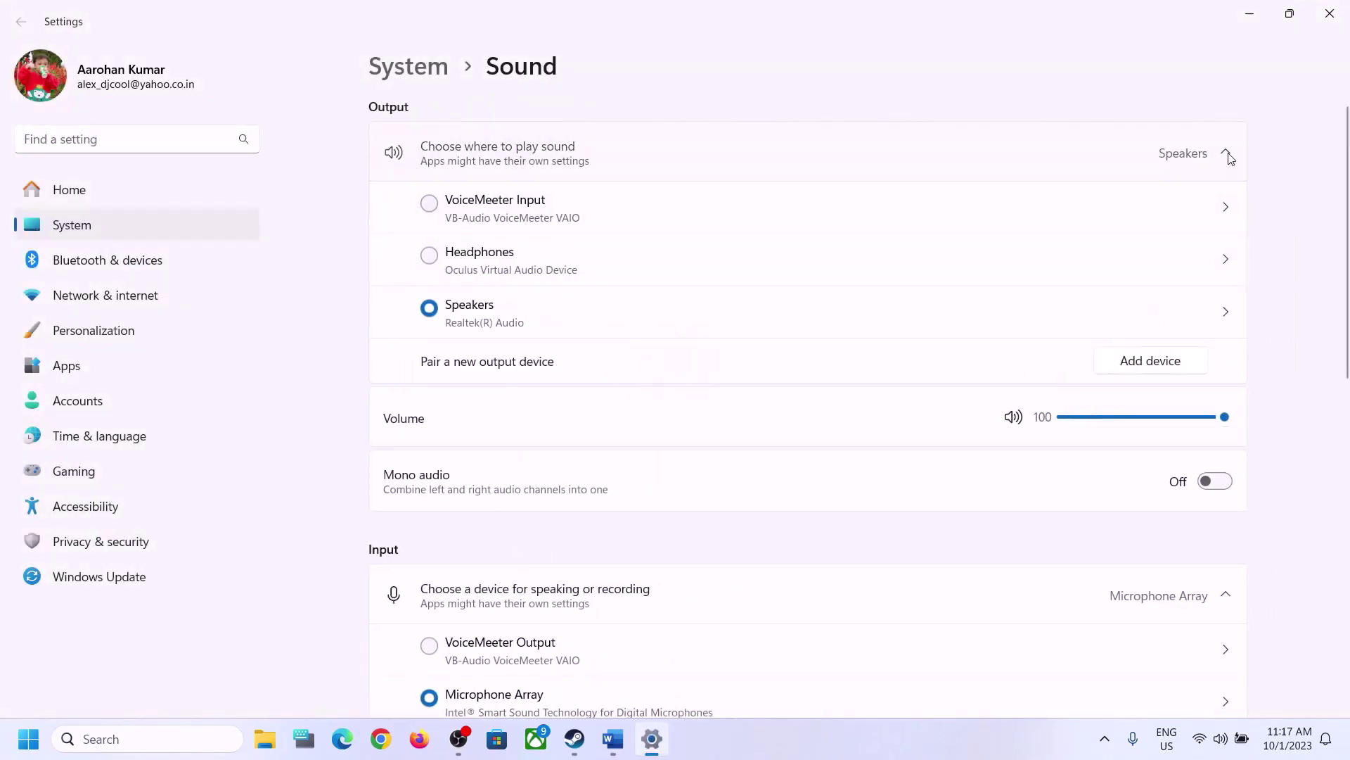
left_click(1226, 152)
left_click(1225, 151)
scroll(1008, 535, "down", 5)
scroll(1008, 534, "down", 3)
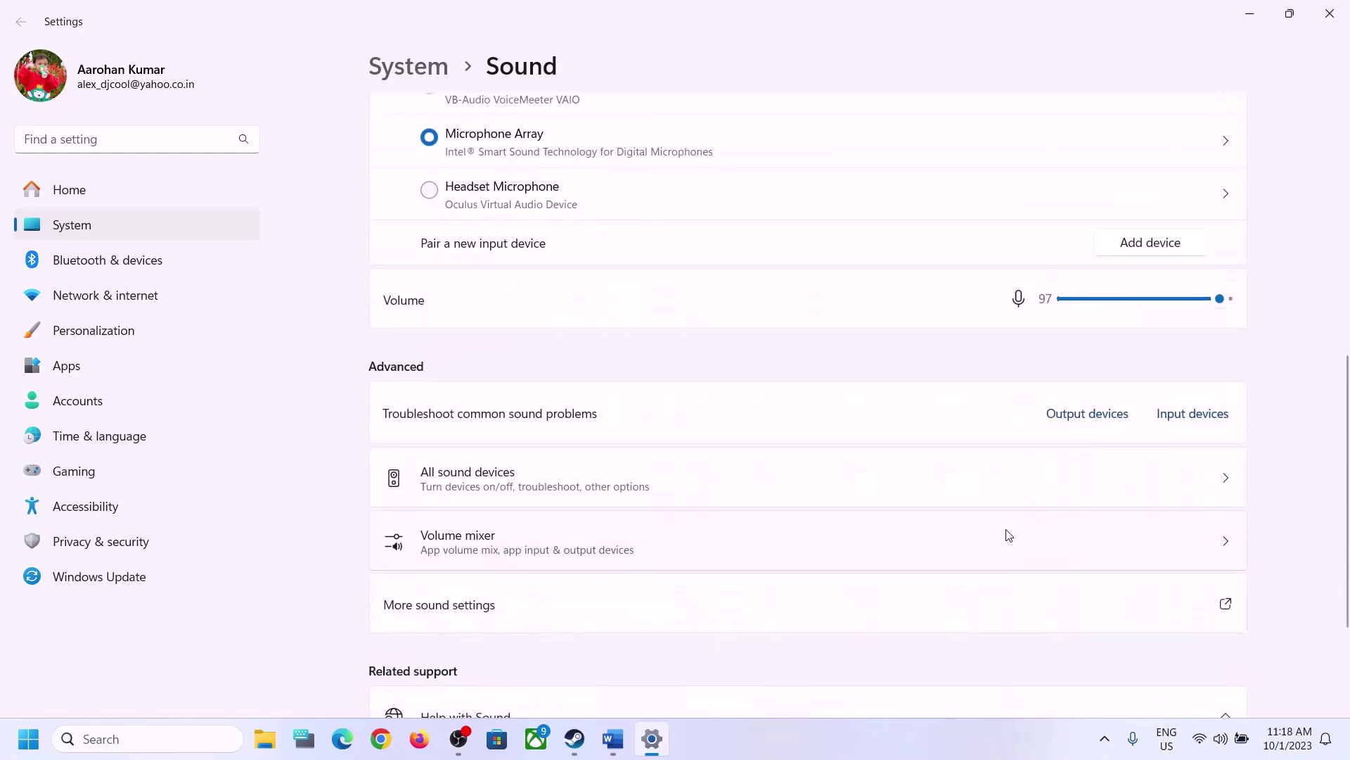
scroll(1006, 534, "up", 3)
scroll(1006, 534, "down", 3)
Step: Check the devices and per-app volumes in the Volume mixer, then close Settings
left_click(545, 552)
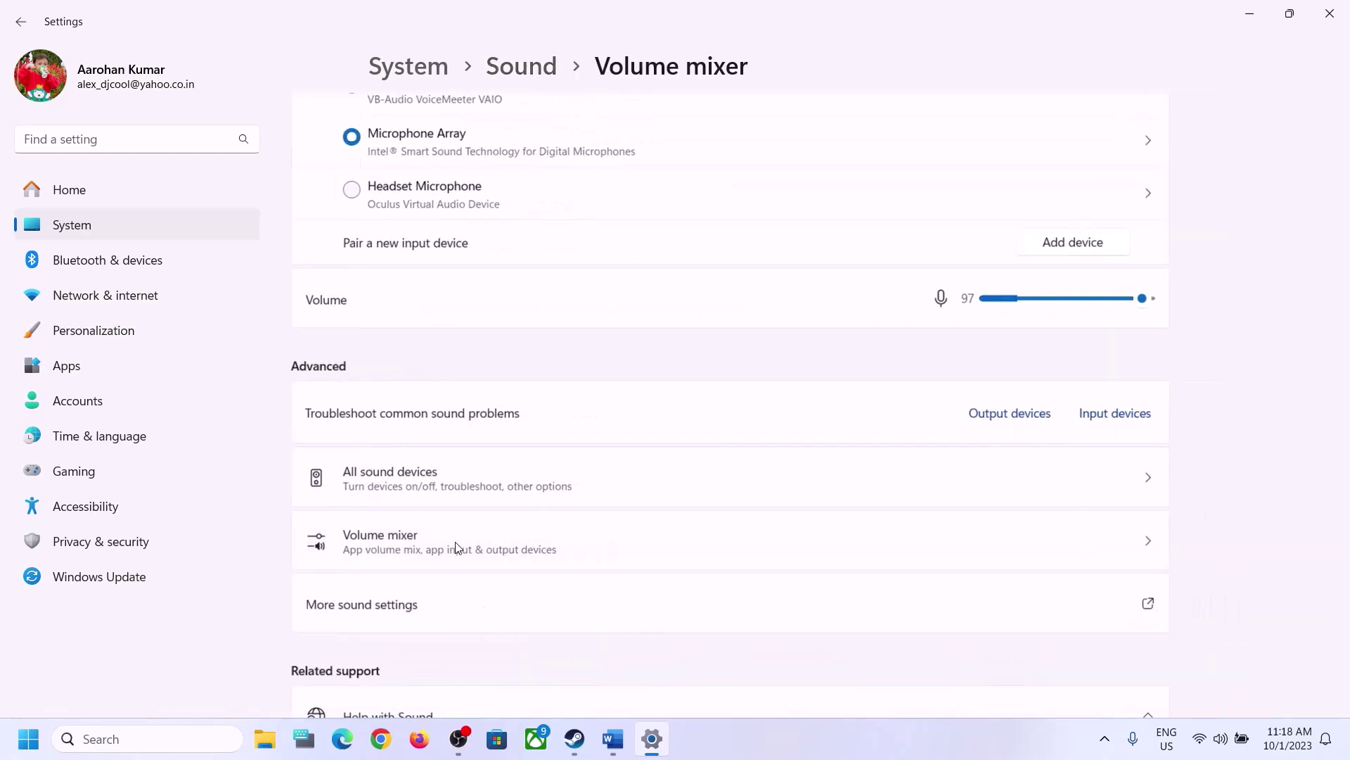
scroll(914, 507, "down", 1)
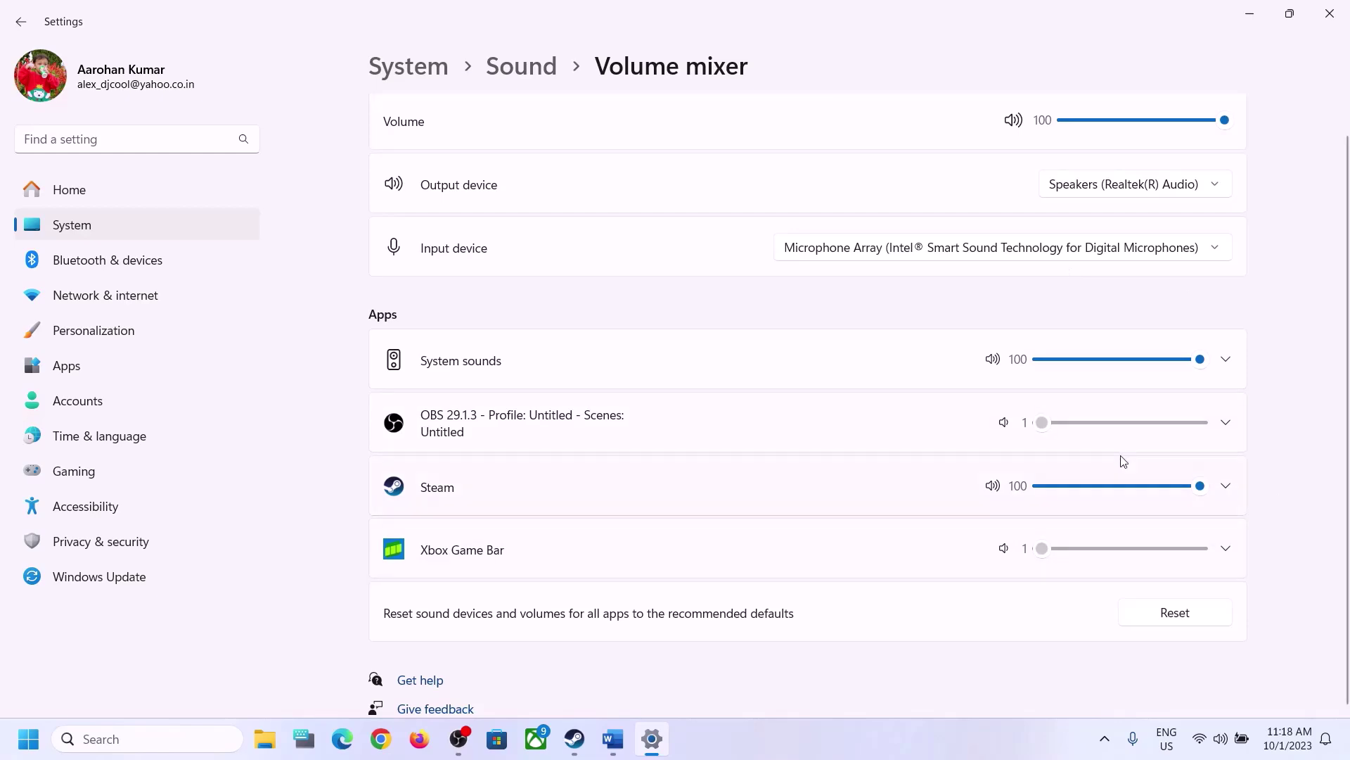
left_click(1329, 14)
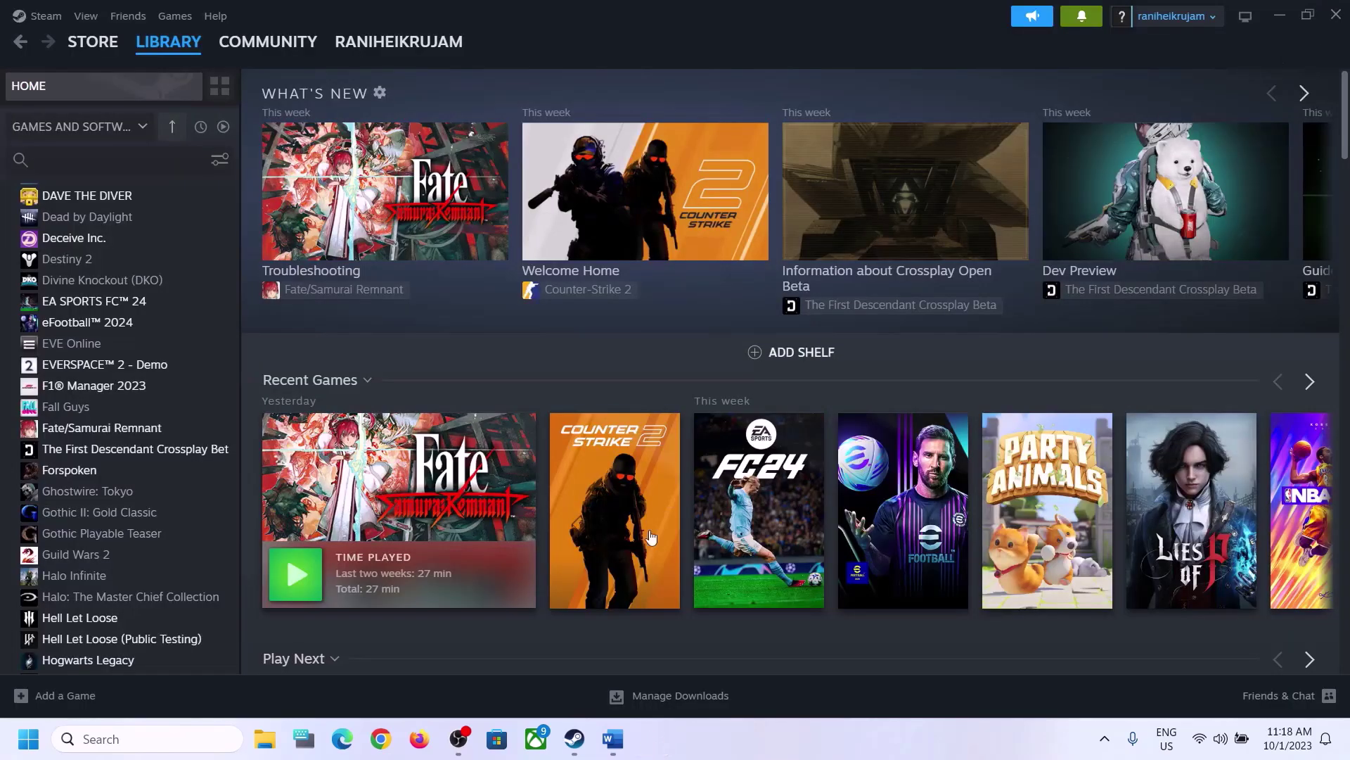
Step: Switch to the Word document and highlight "Restart the game" and then "Restart PC" in Step 3
left_click(611, 735)
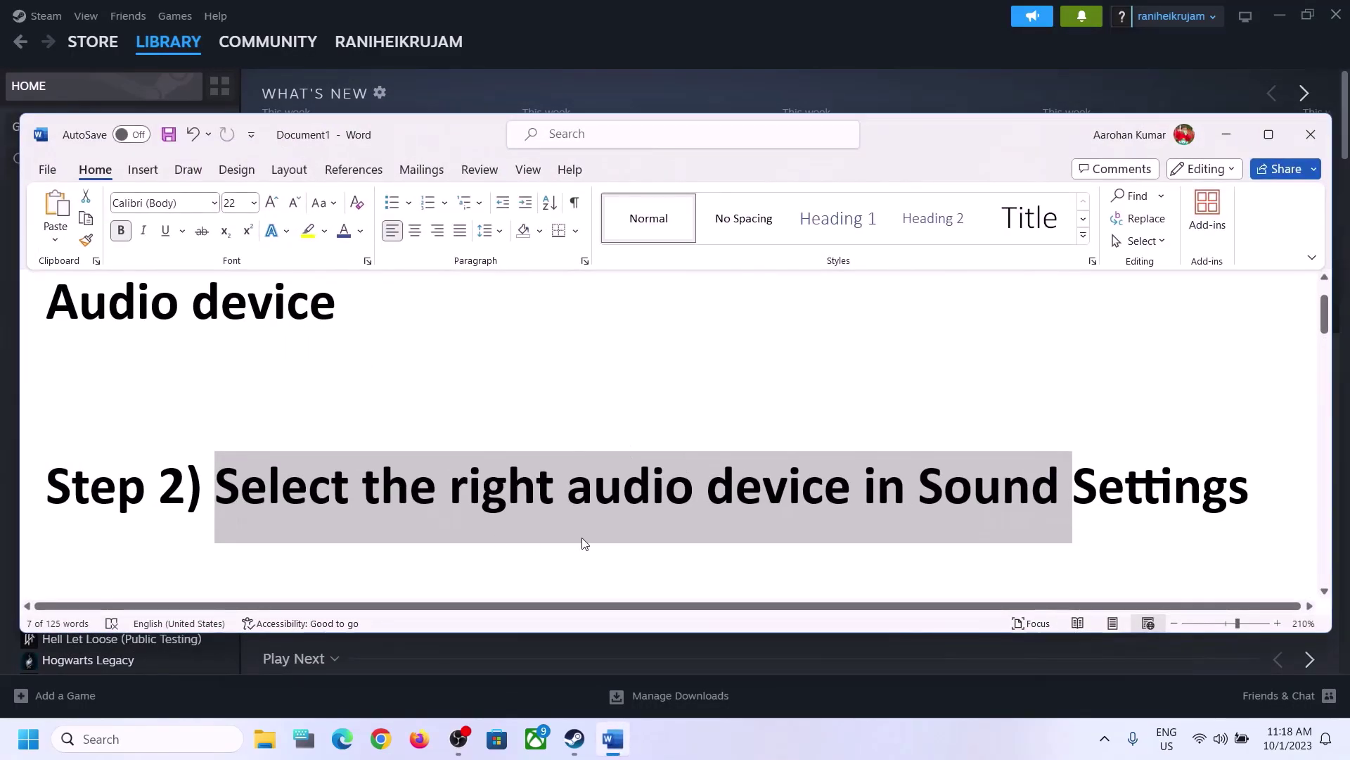
scroll(583, 538, "down", 1)
scroll(583, 538, "down", 1)
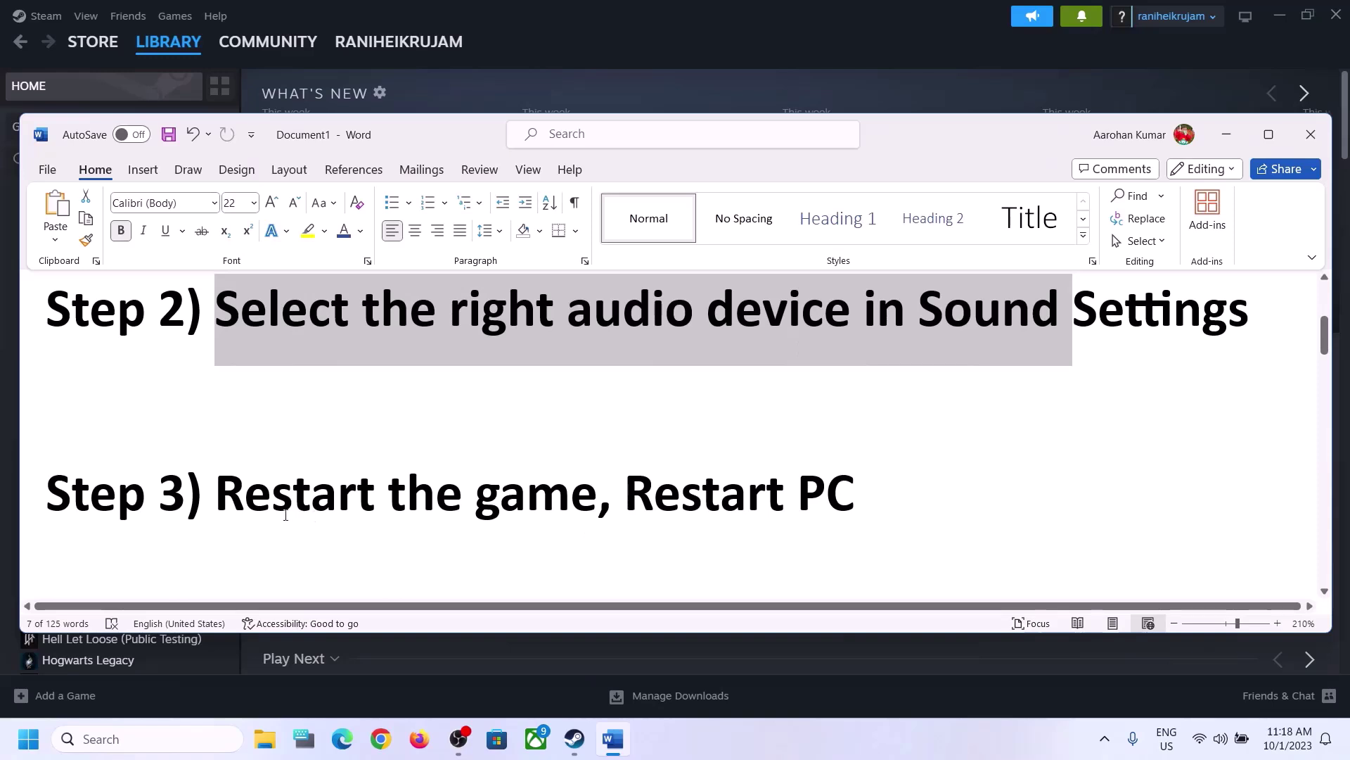
left_click_drag(218, 495, 573, 495)
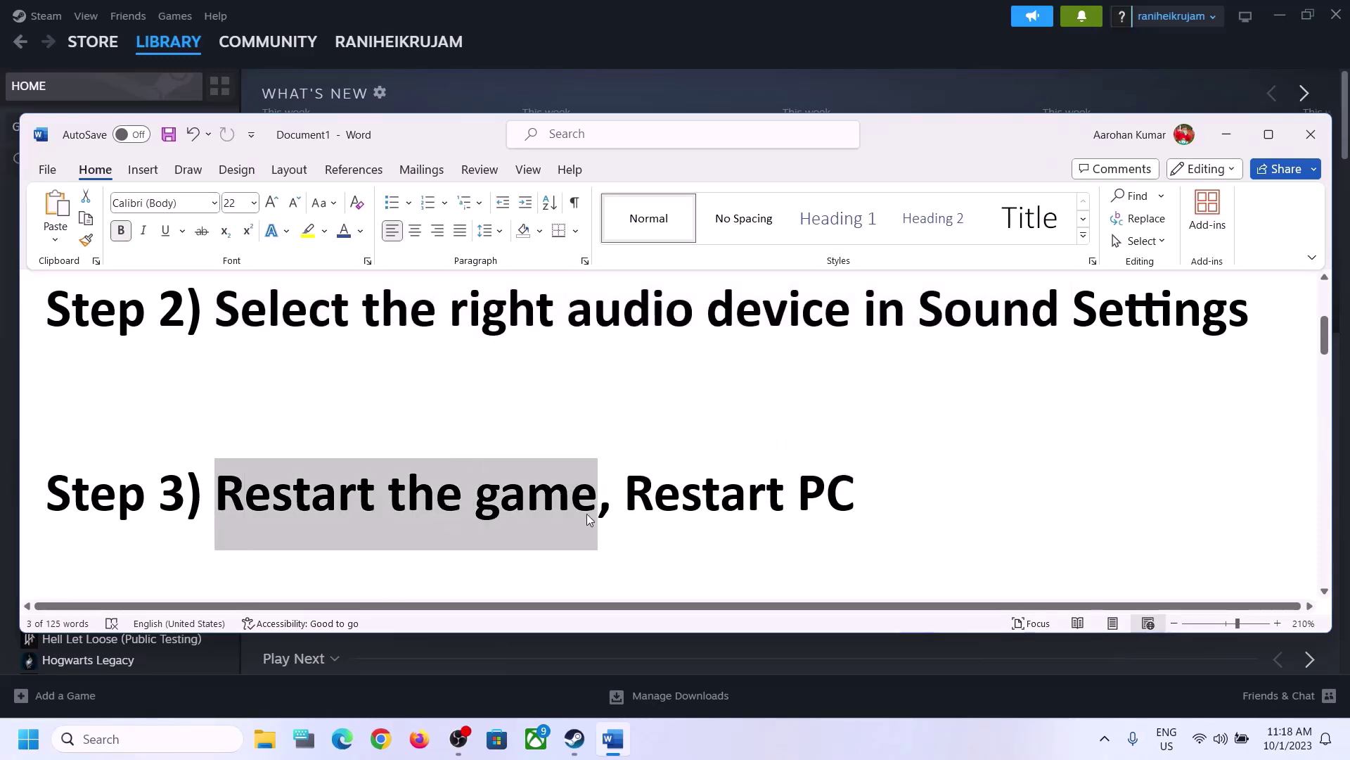
left_click_drag(626, 496, 855, 496)
Step: Look at the computer's power options for restarting the PC, then return to the document without restarting
key("super")
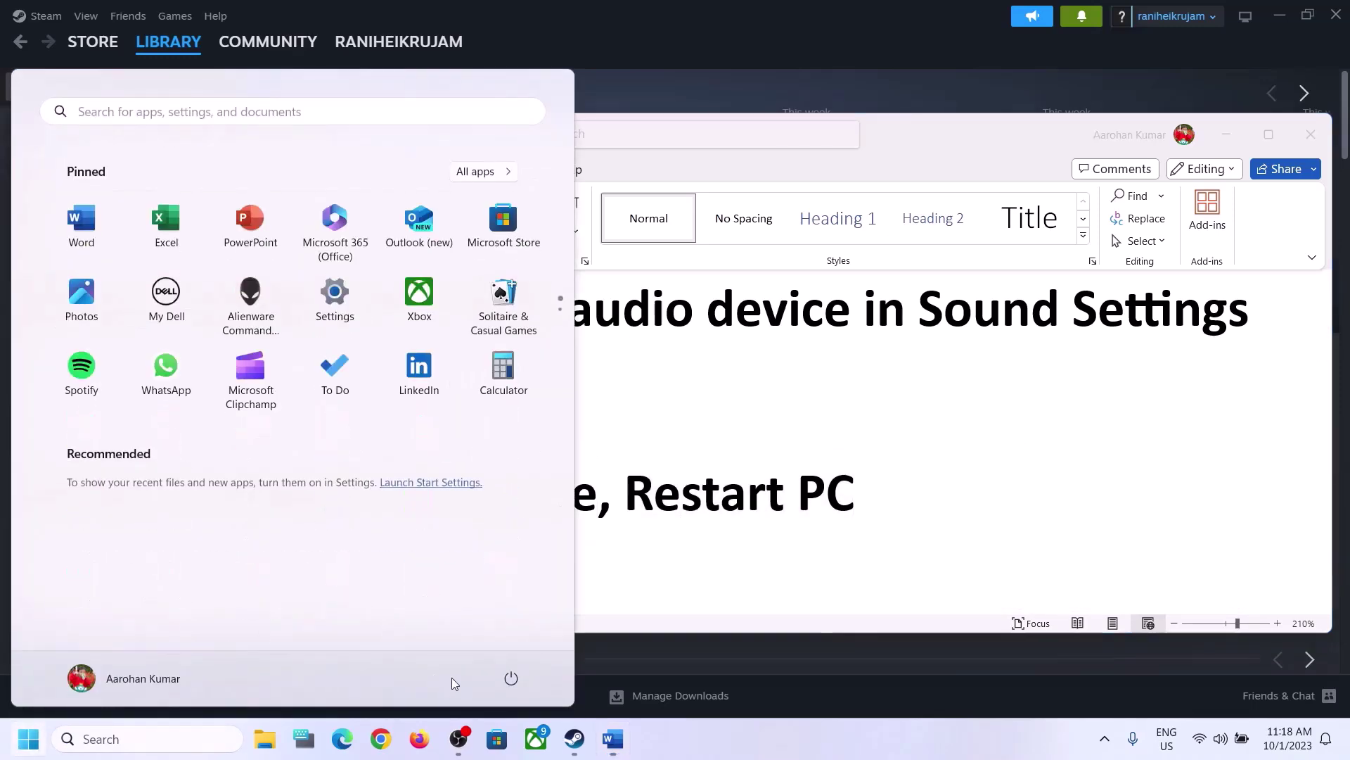
left_click(511, 677)
left_click(1207, 534)
left_click(970, 488)
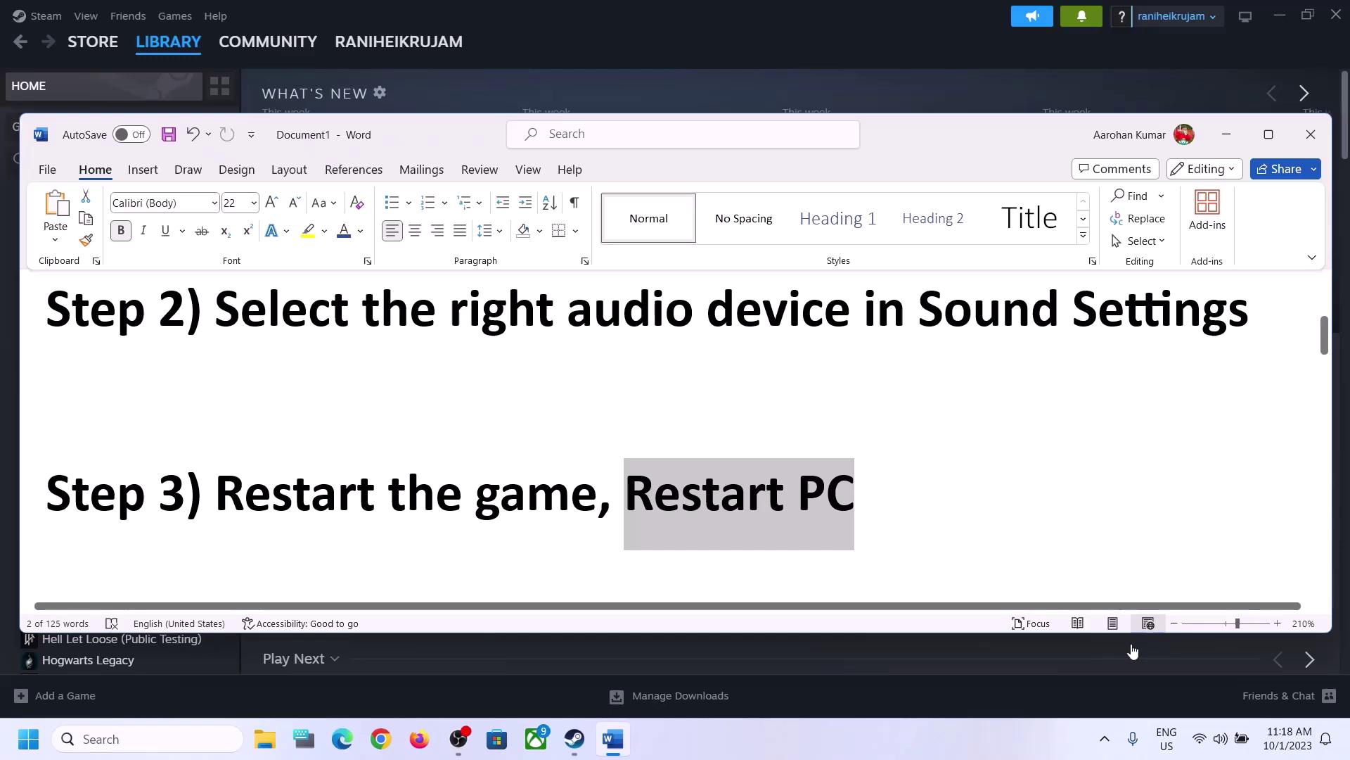
Step: Recheck the sound output device list, dismiss it, and go to Step 4 about the sound sample rate in the document
left_click(1231, 738)
left_click(1317, 630)
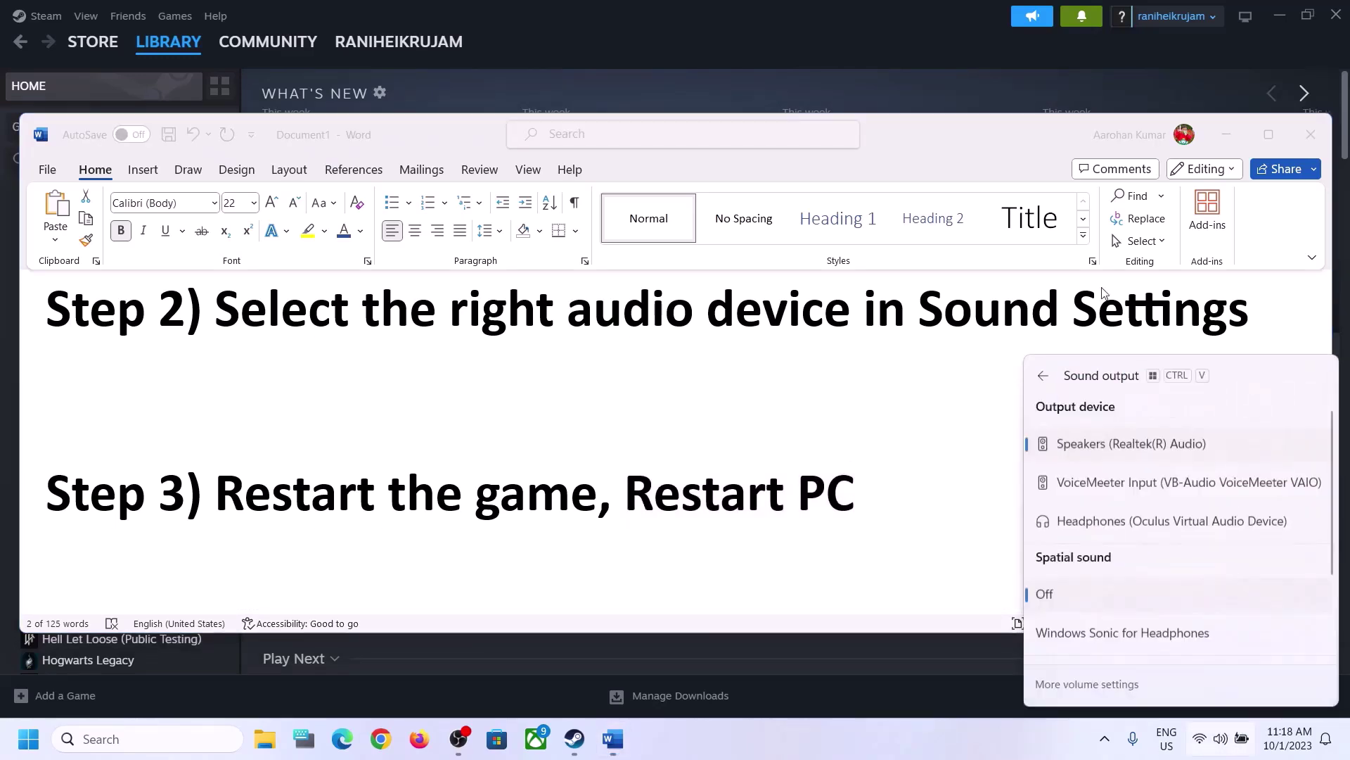
left_click(664, 546)
left_click(462, 485)
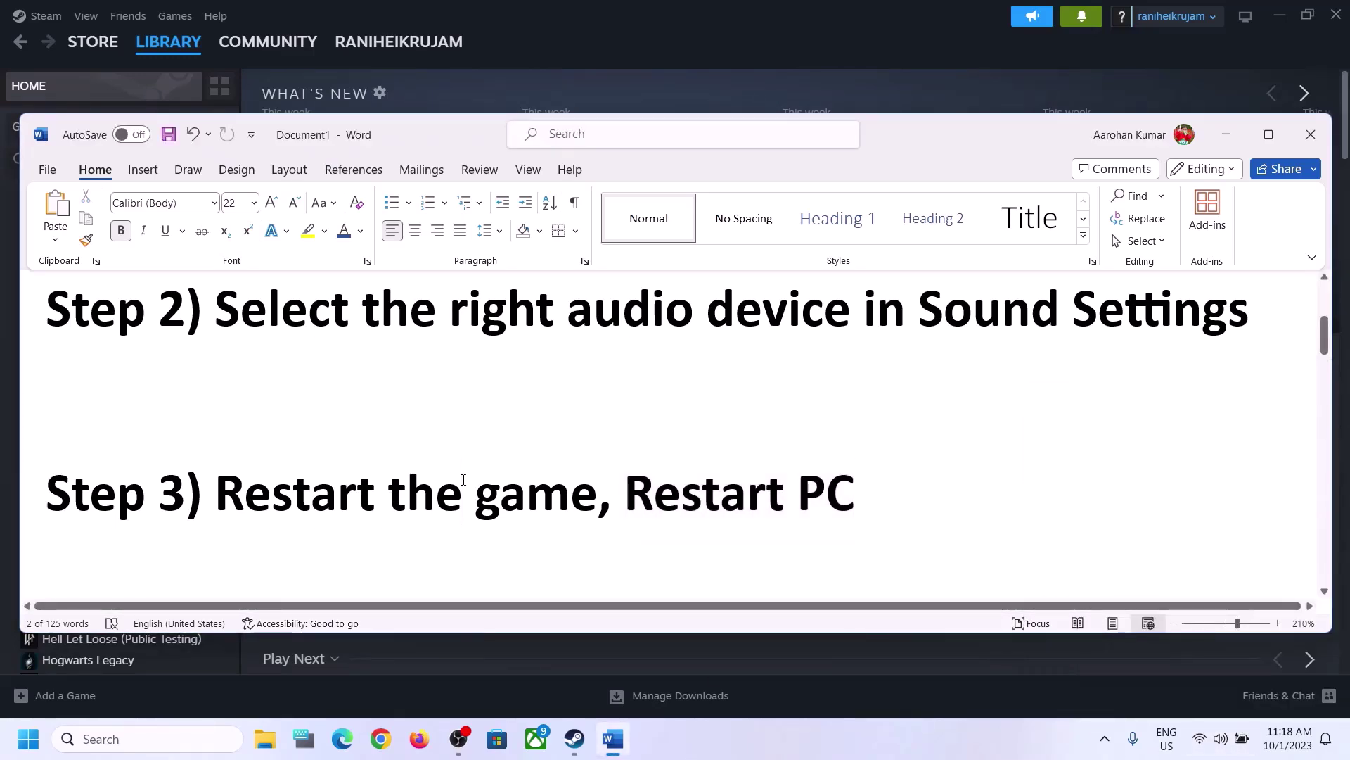
scroll(463, 480, "down", 5)
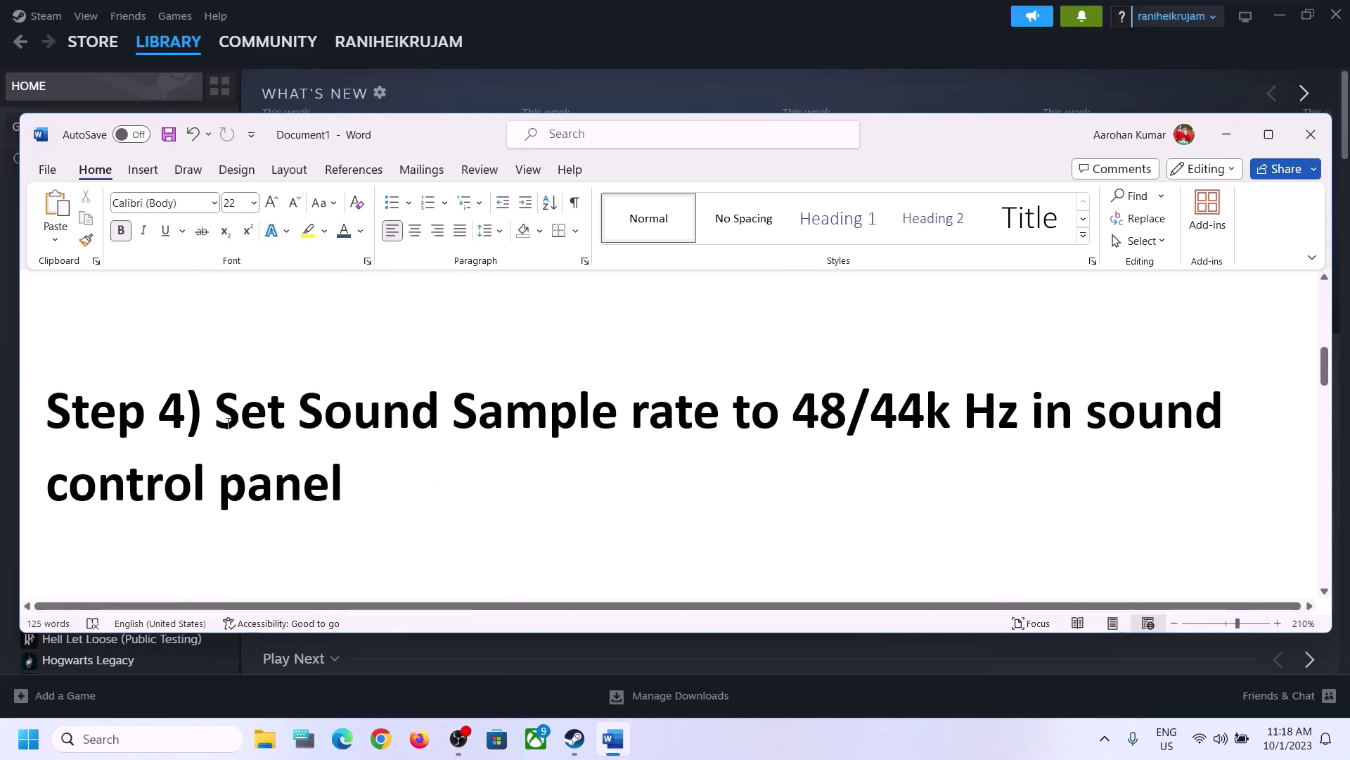
Step: Highlight the Step 4 sample rate instruction, then open the Sound playback devices from Hardware and Sound in Control Panel
left_click_drag(217, 417, 463, 510)
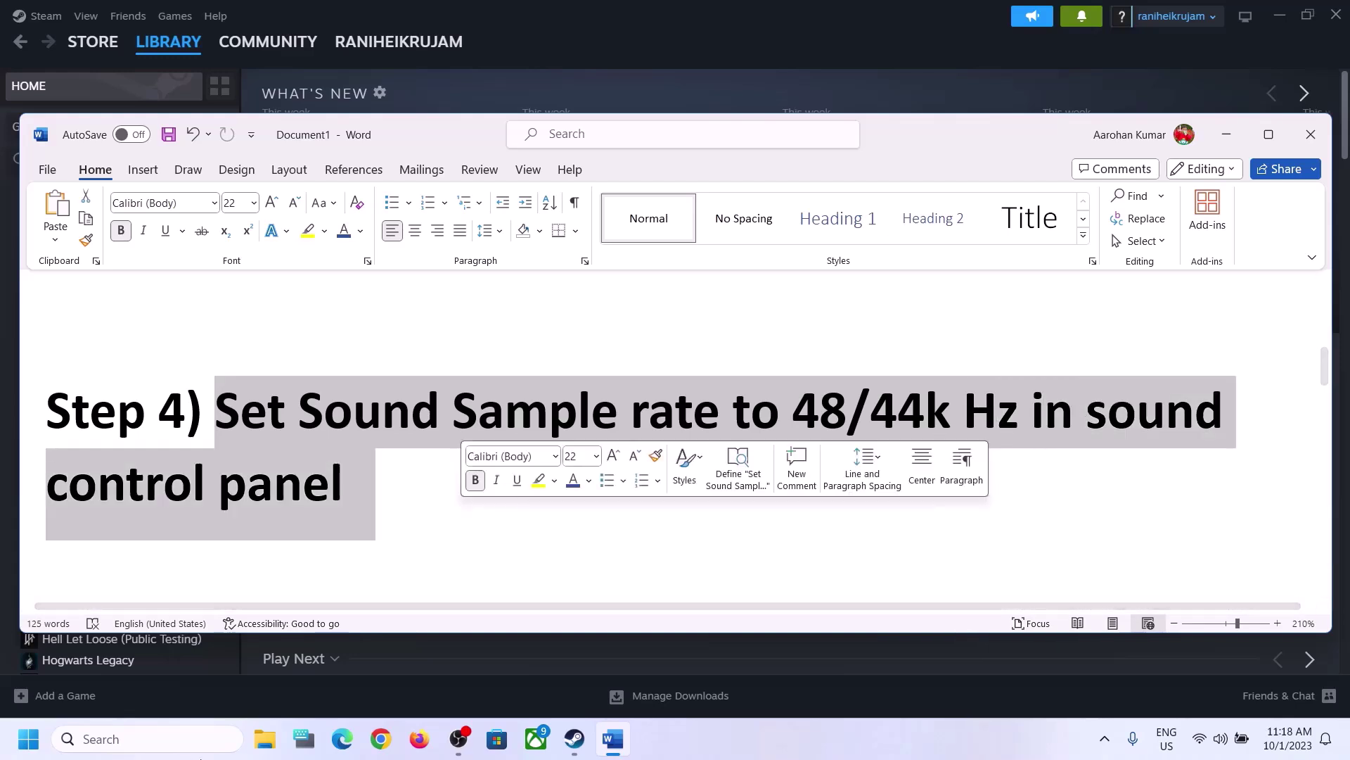
left_click(155, 739)
type("c")
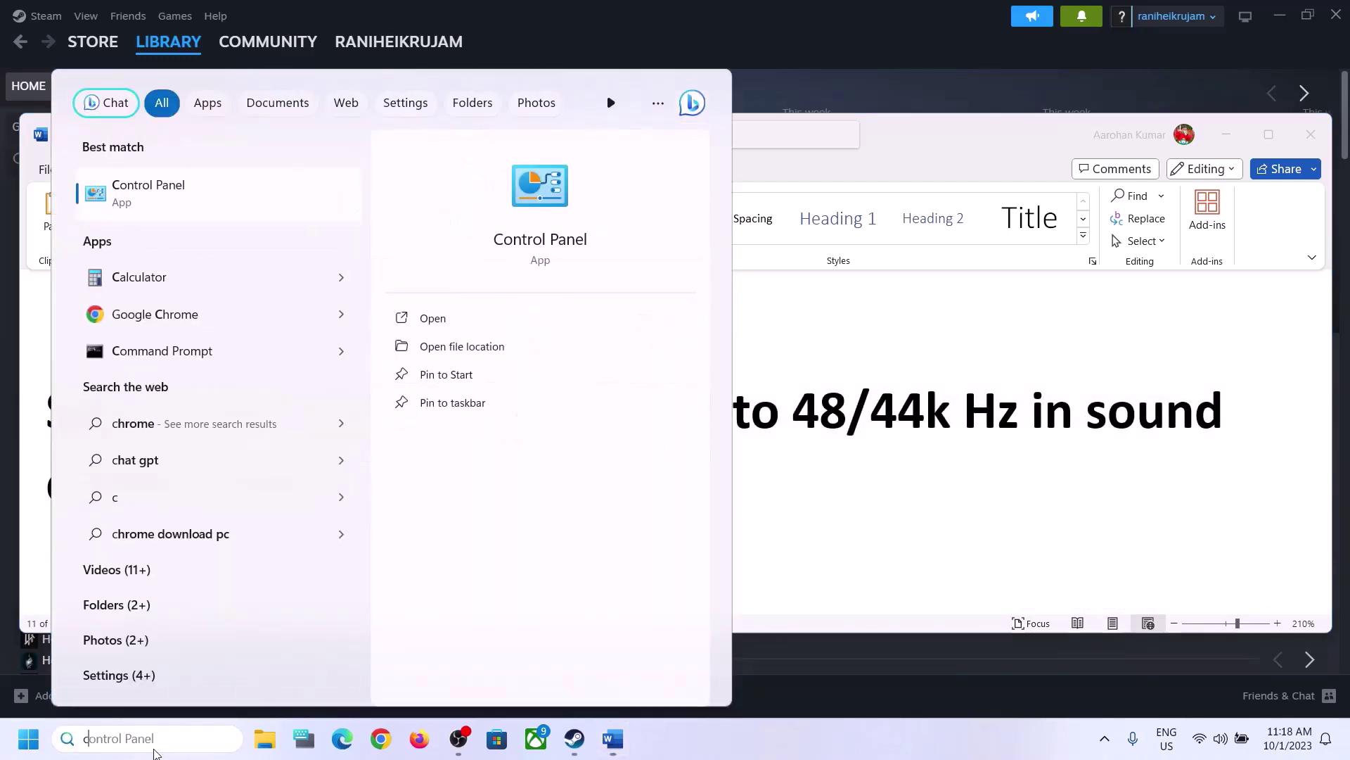
type("ontrol")
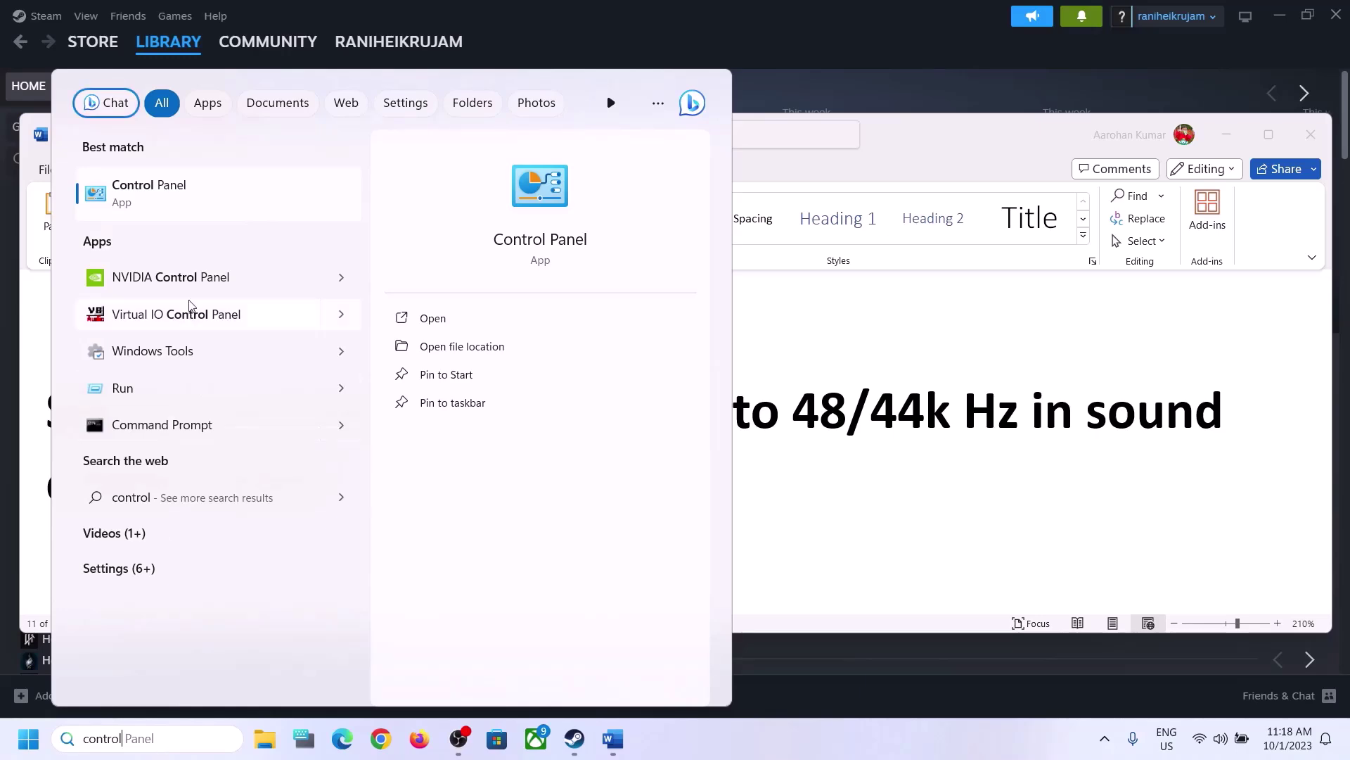
left_click(188, 201)
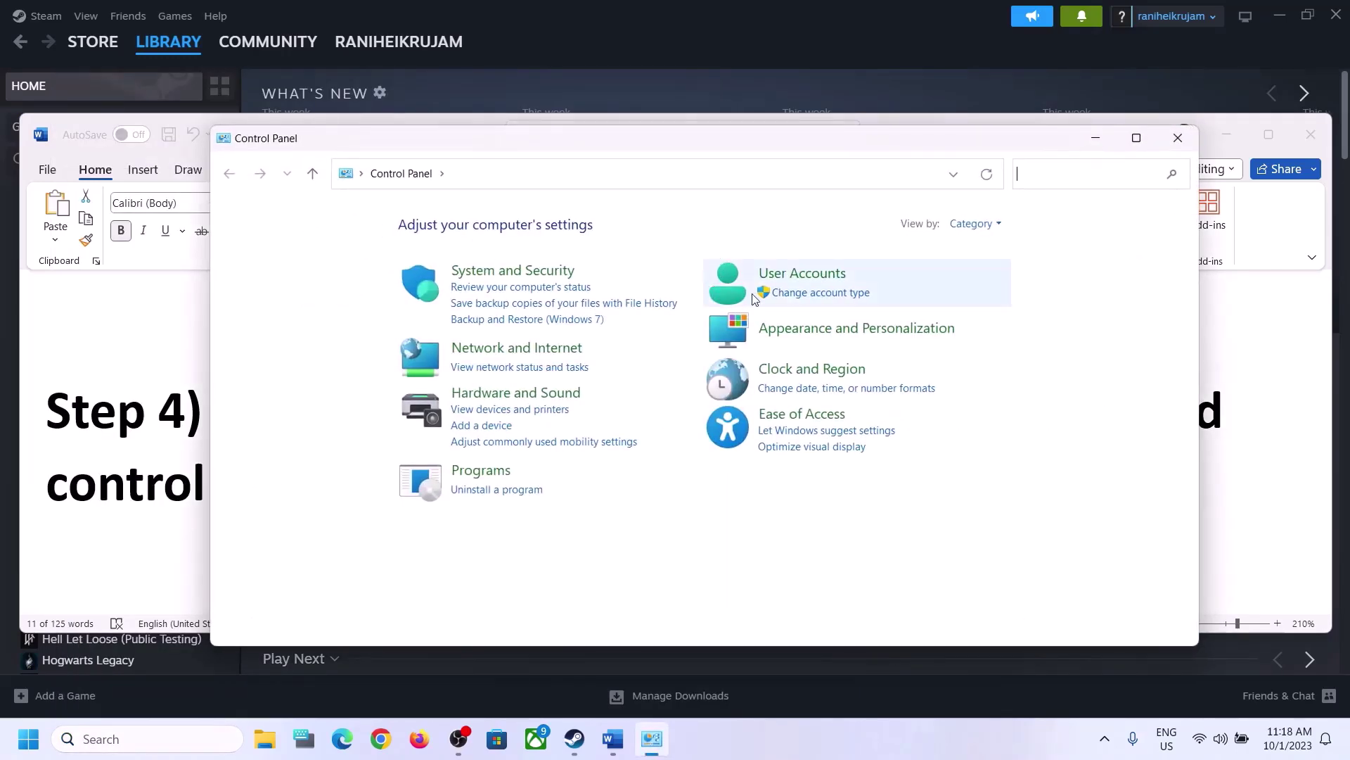
left_click(510, 393)
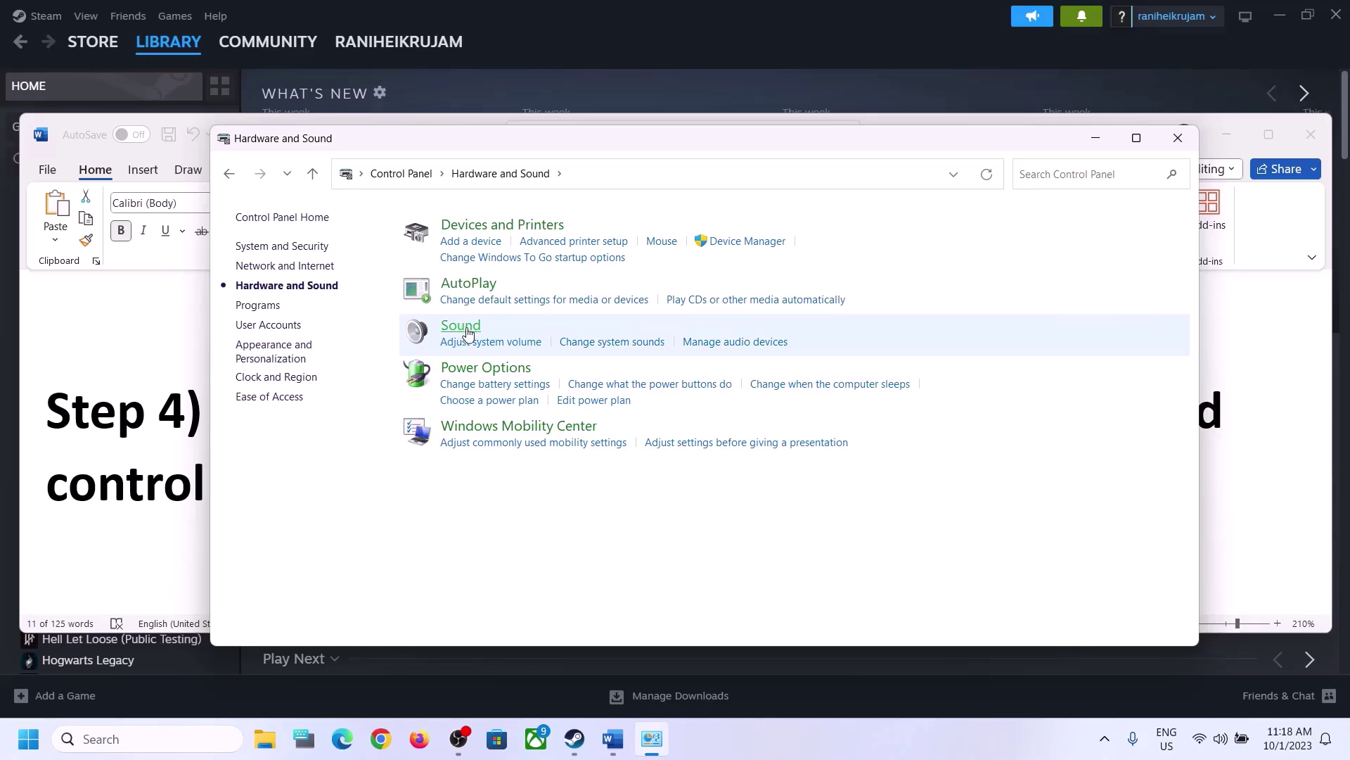
left_click(467, 332)
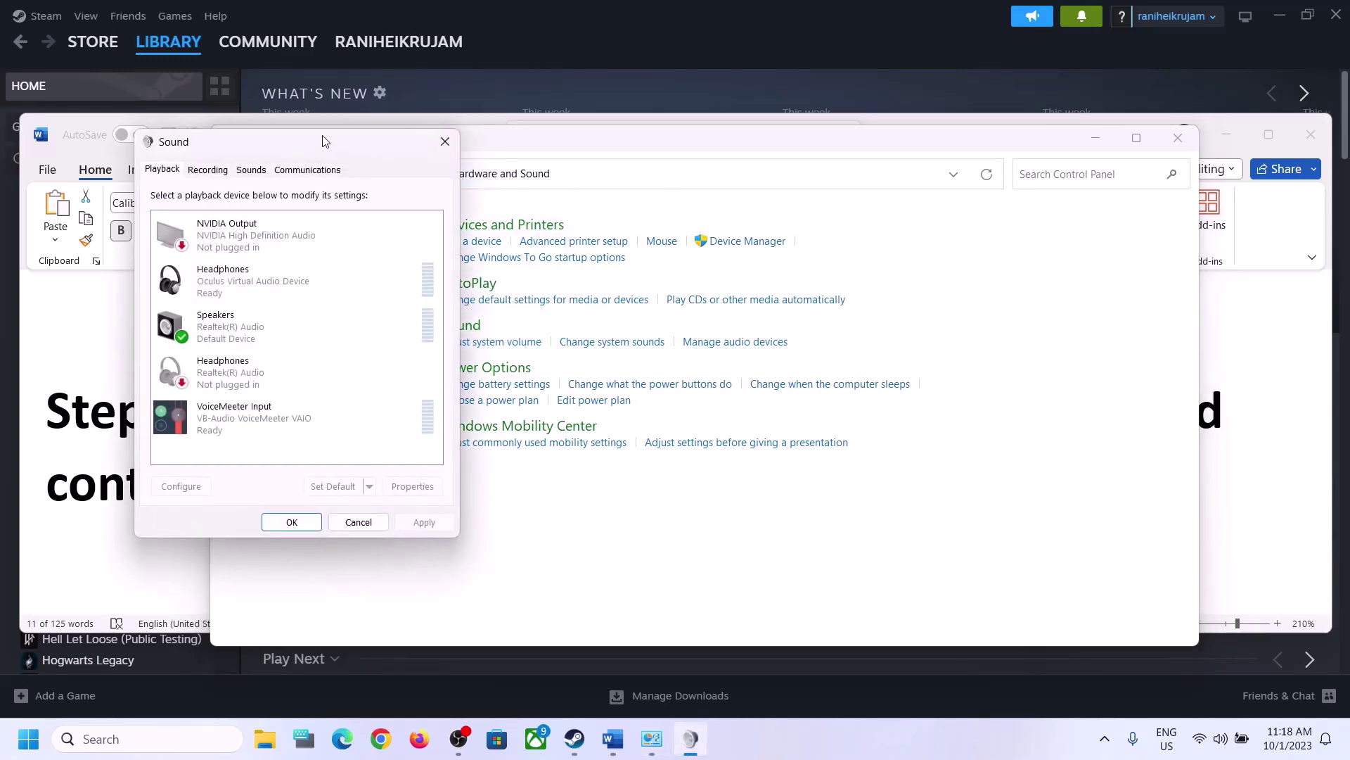
left_click_drag(324, 139, 638, 121)
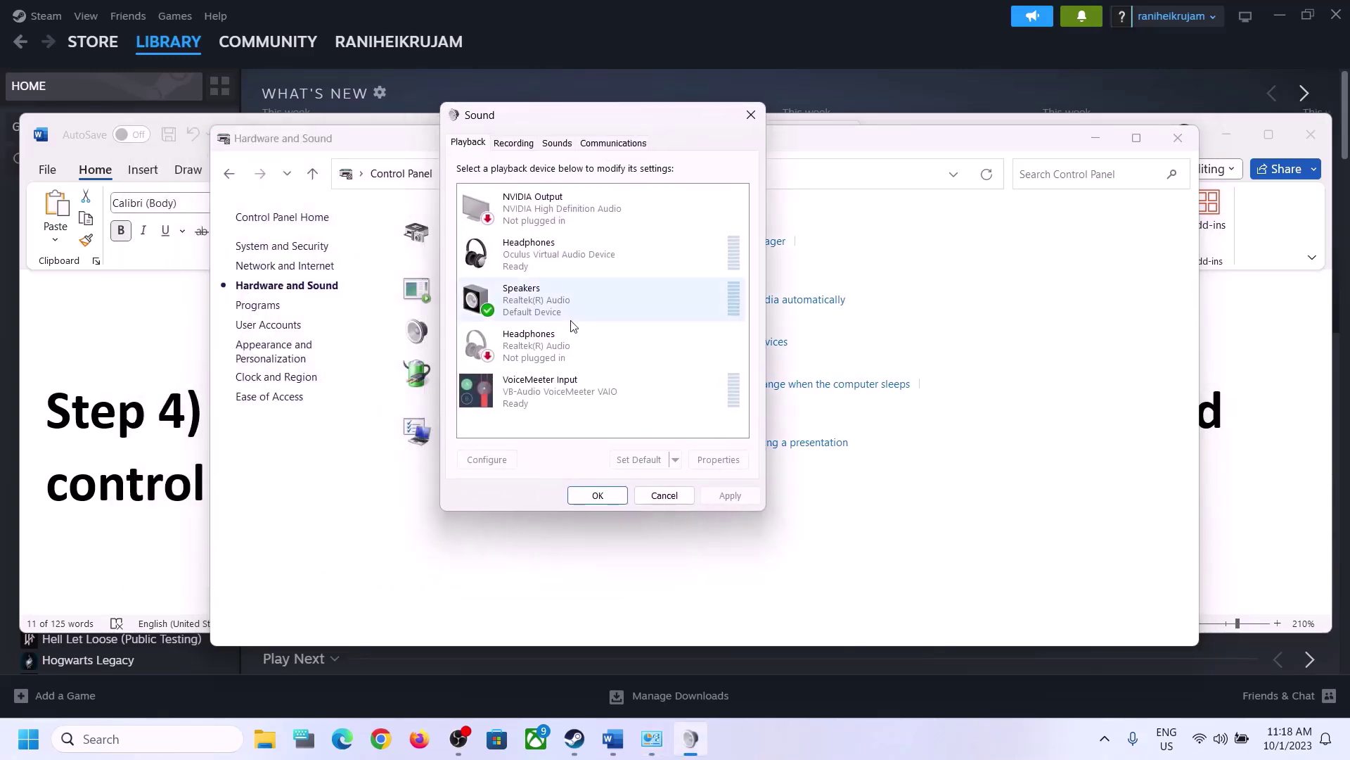
Step: Choose the default Realtek speakers among the playback devices and open their advanced properties
left_click(548, 307)
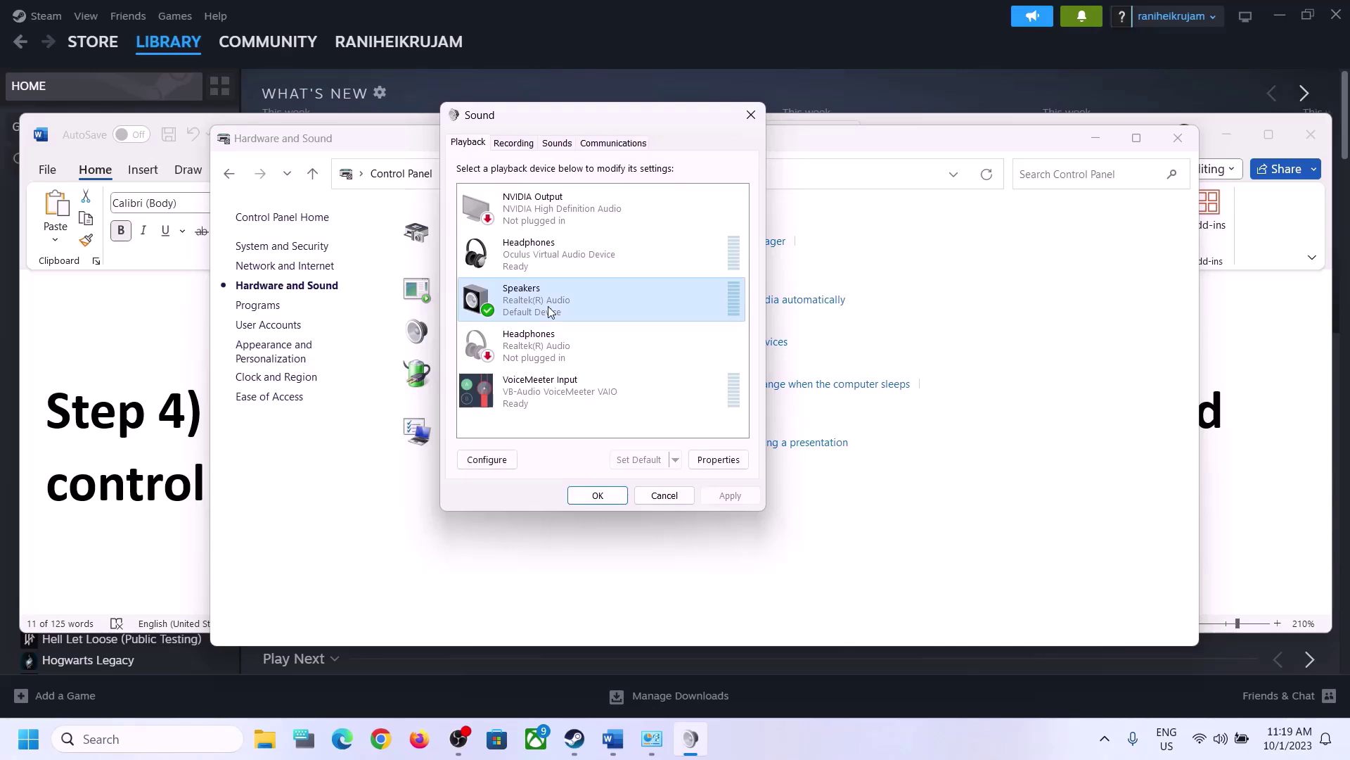
left_click(545, 258)
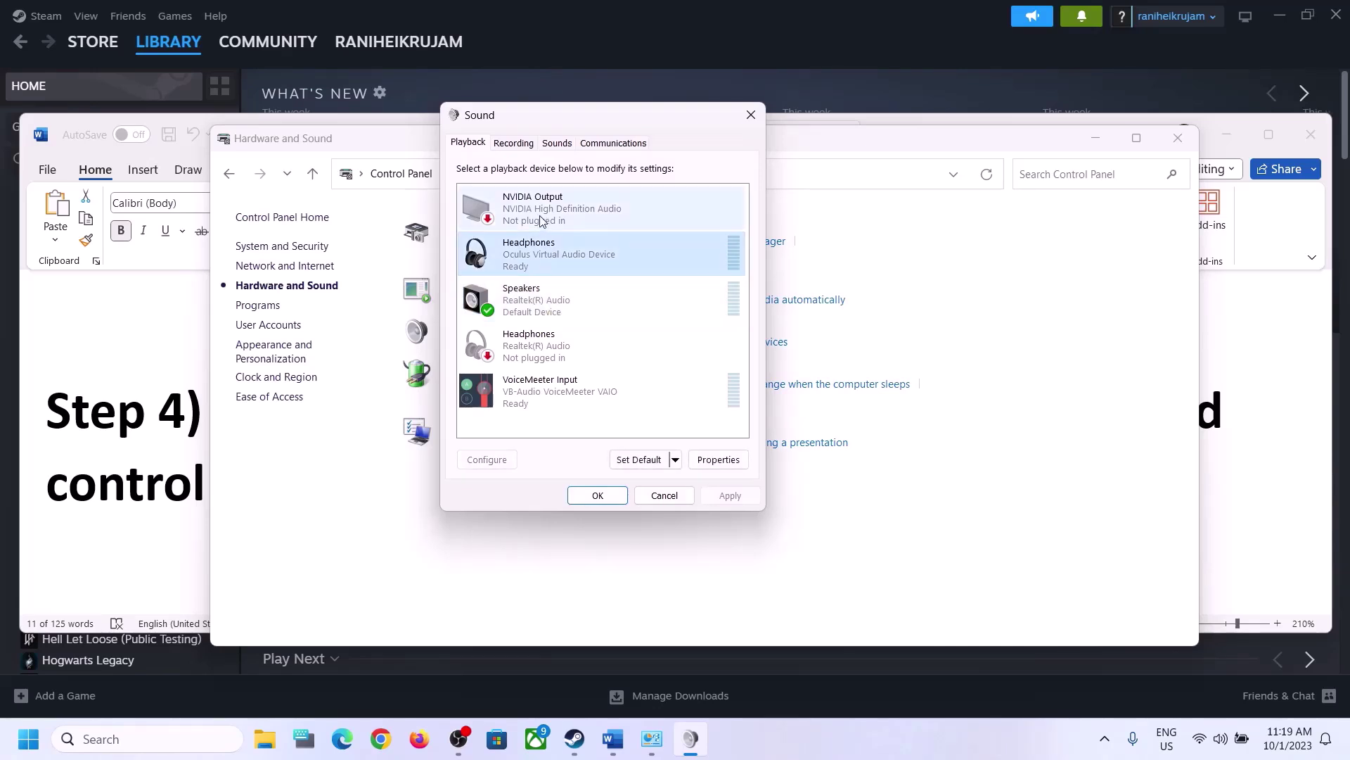
left_click(538, 296)
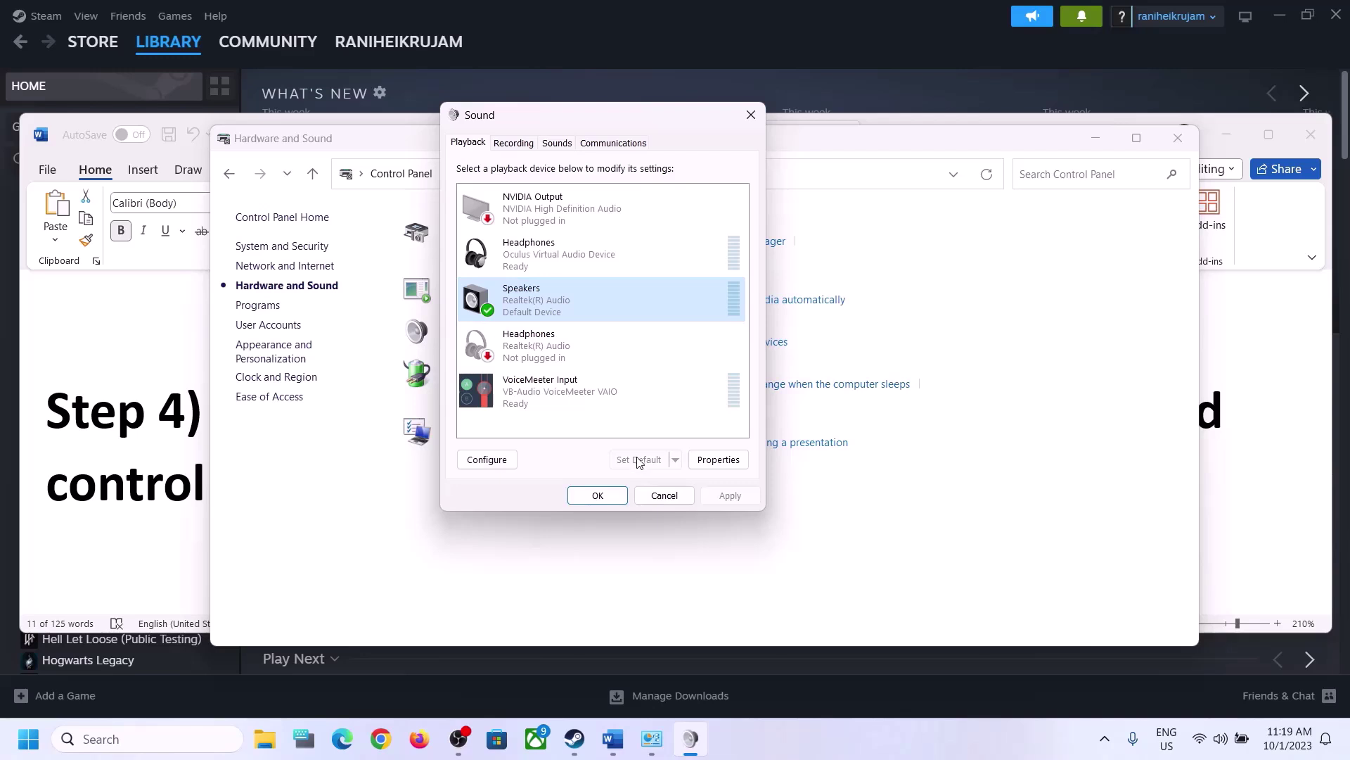
right_click(550, 307)
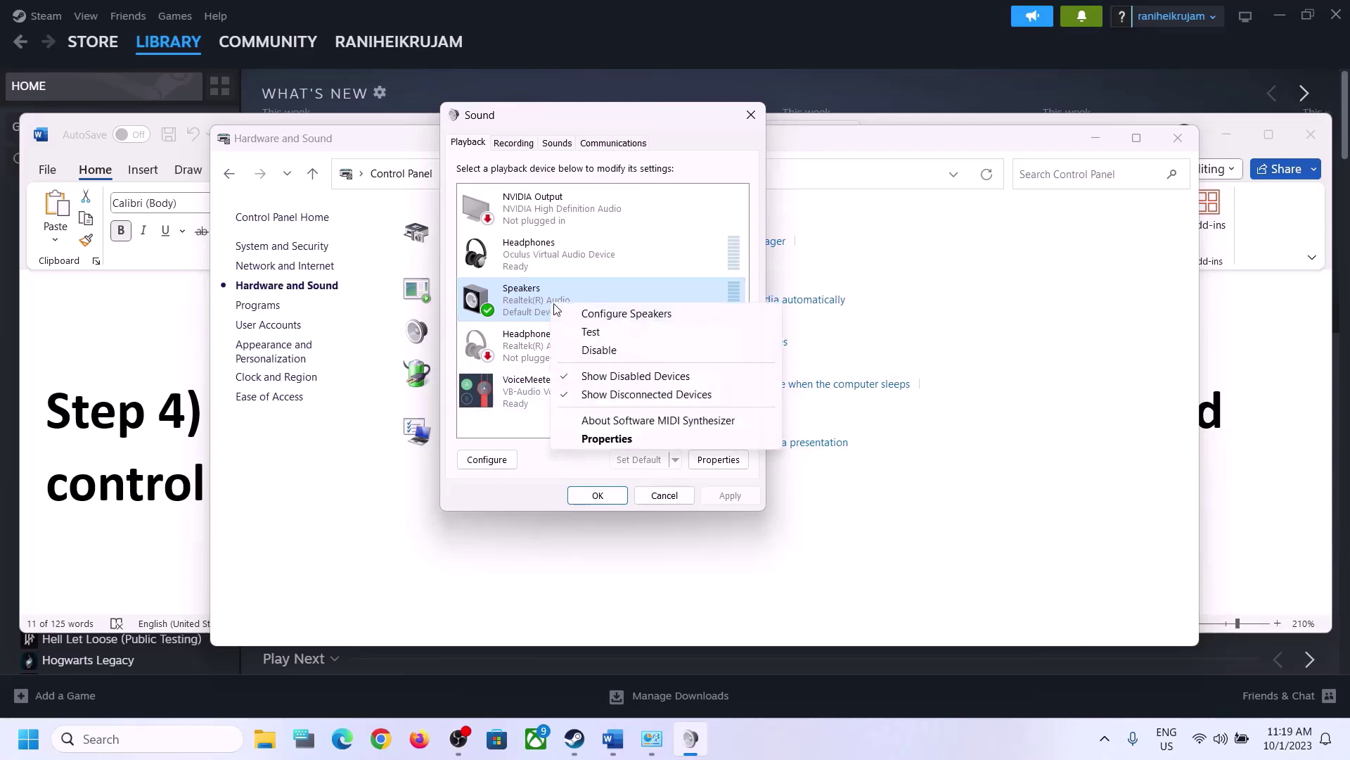
left_click(611, 438)
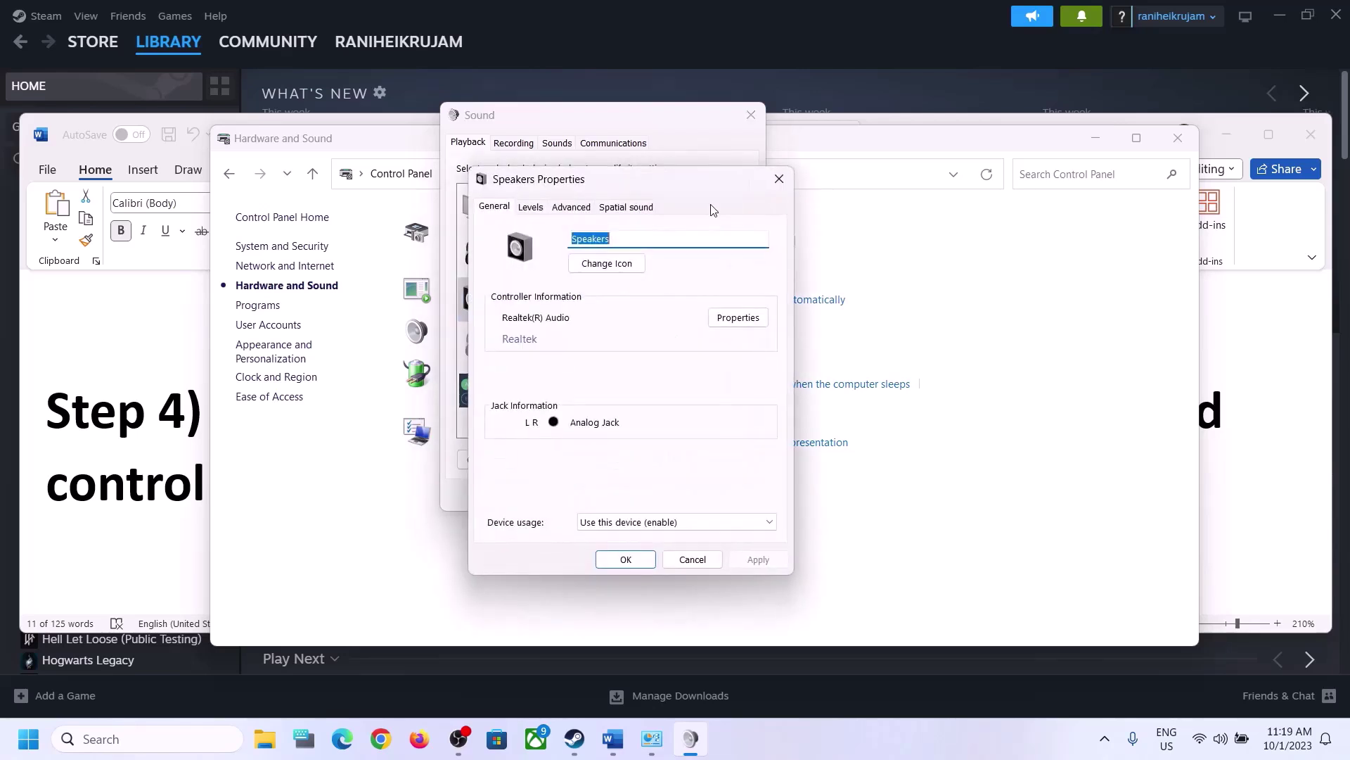
left_click(570, 208)
Step: Set the speakers' default format to 16 bit, 48000 Hz and apply it
left_click(695, 291)
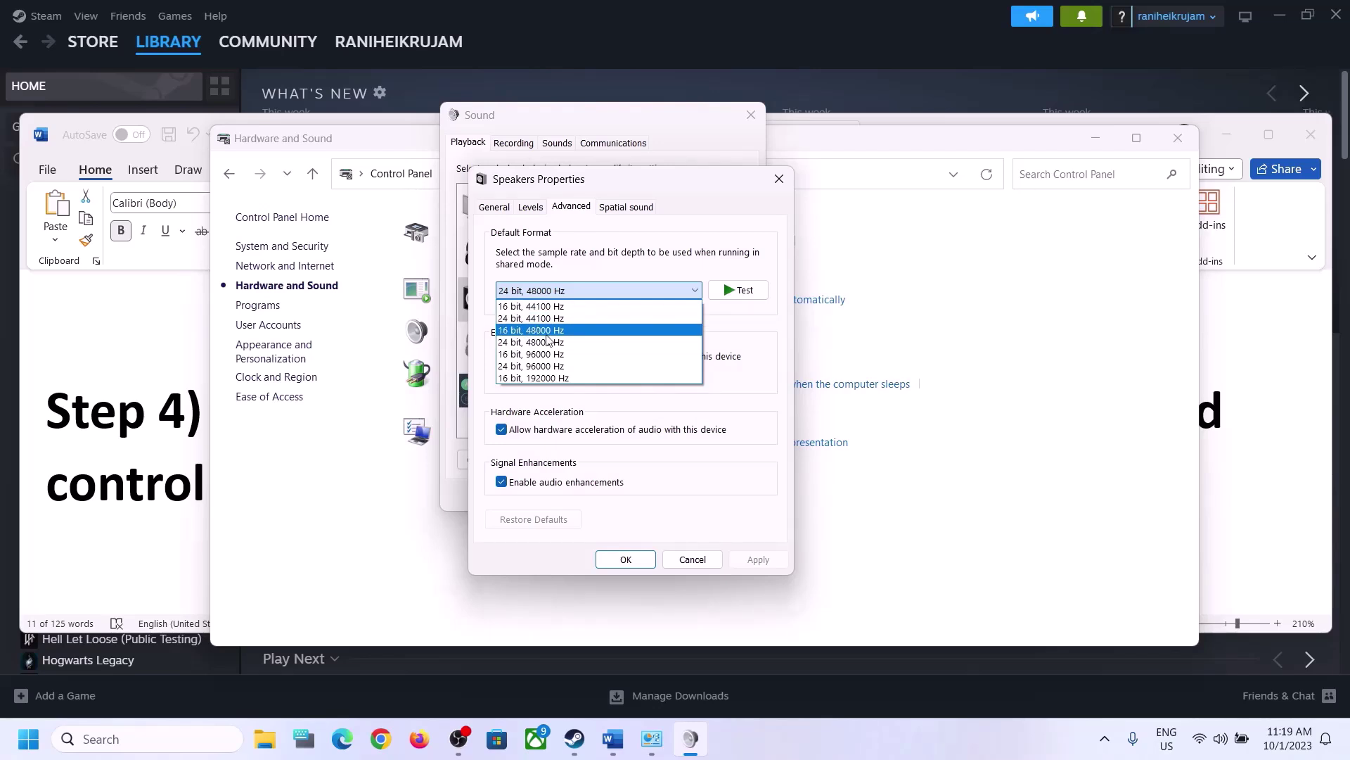
left_click(547, 333)
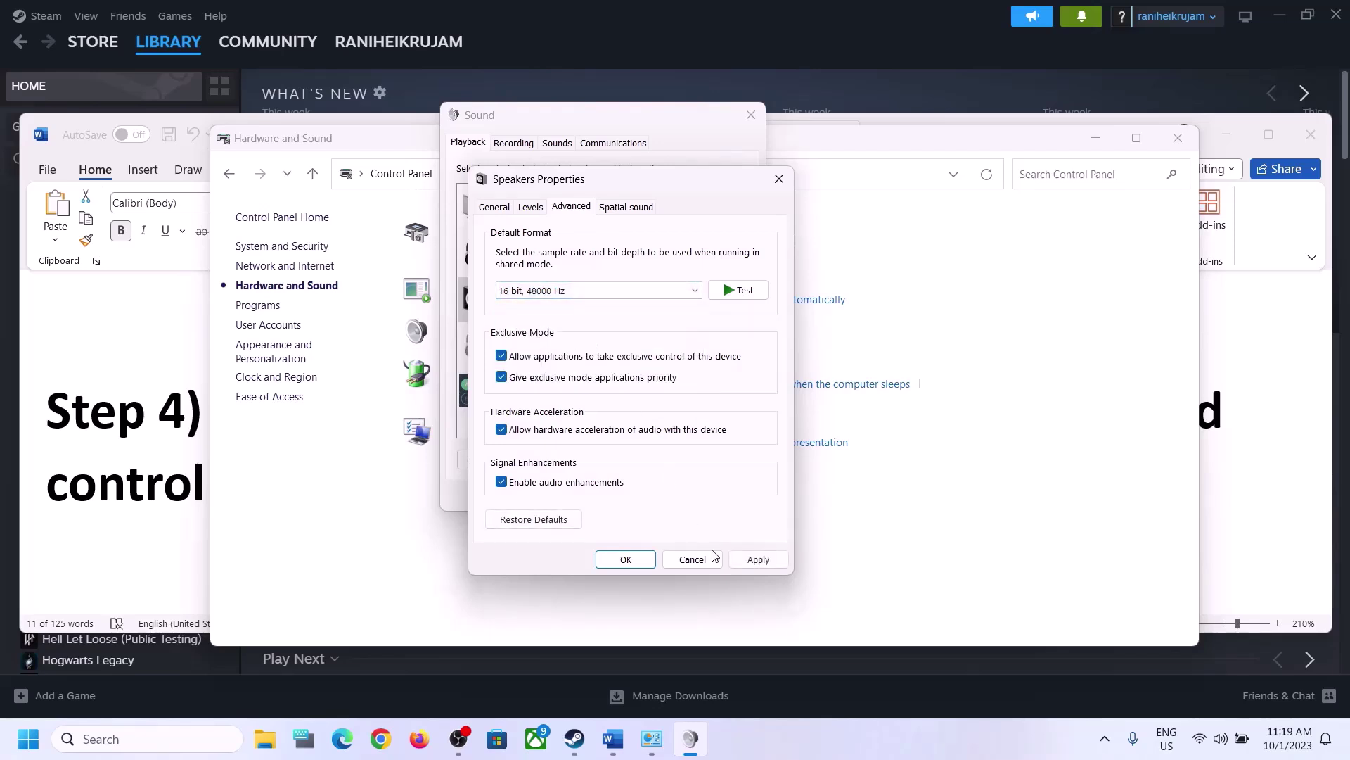
left_click(756, 561)
Step: Set the speakers' default format to 24 bit, 48000 Hz, apply it, and close the sound dialogs and Control Panel
left_click(577, 291)
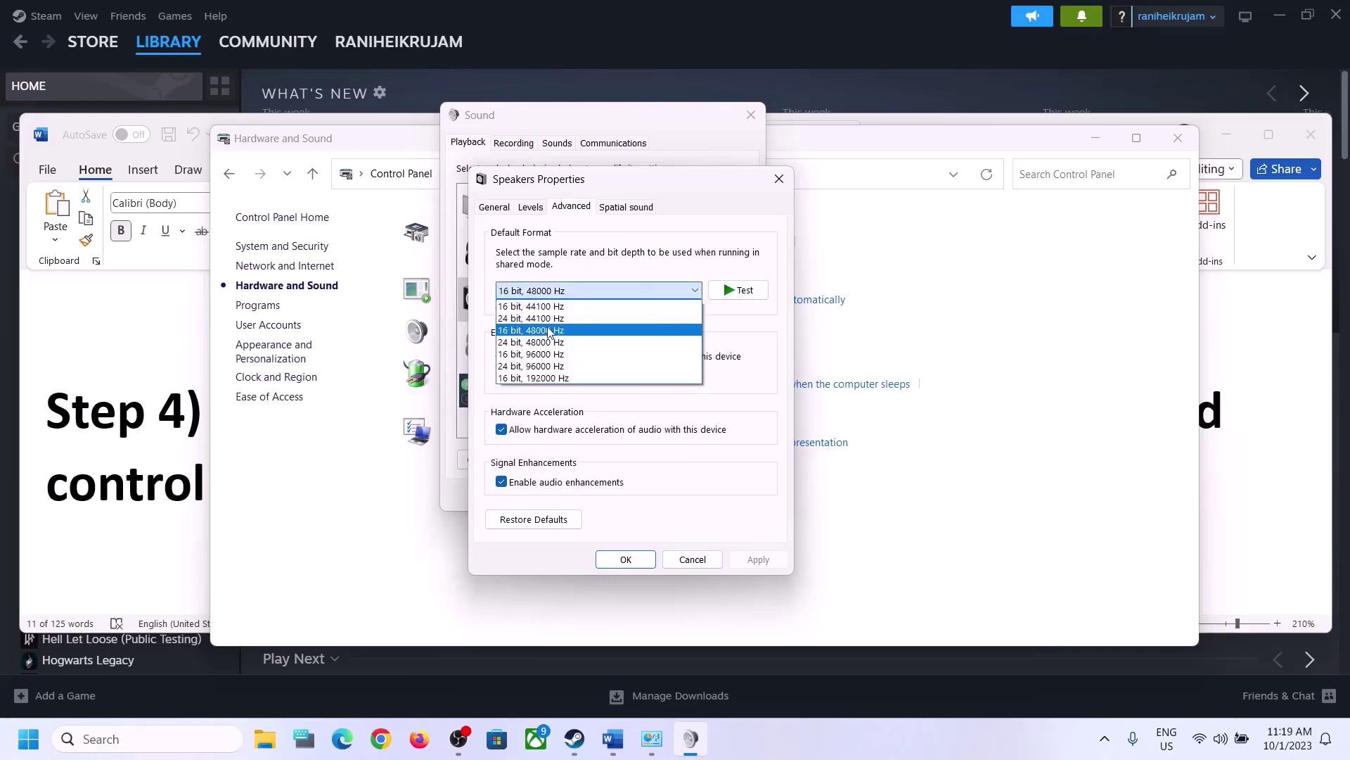
left_click(536, 342)
left_click(758, 559)
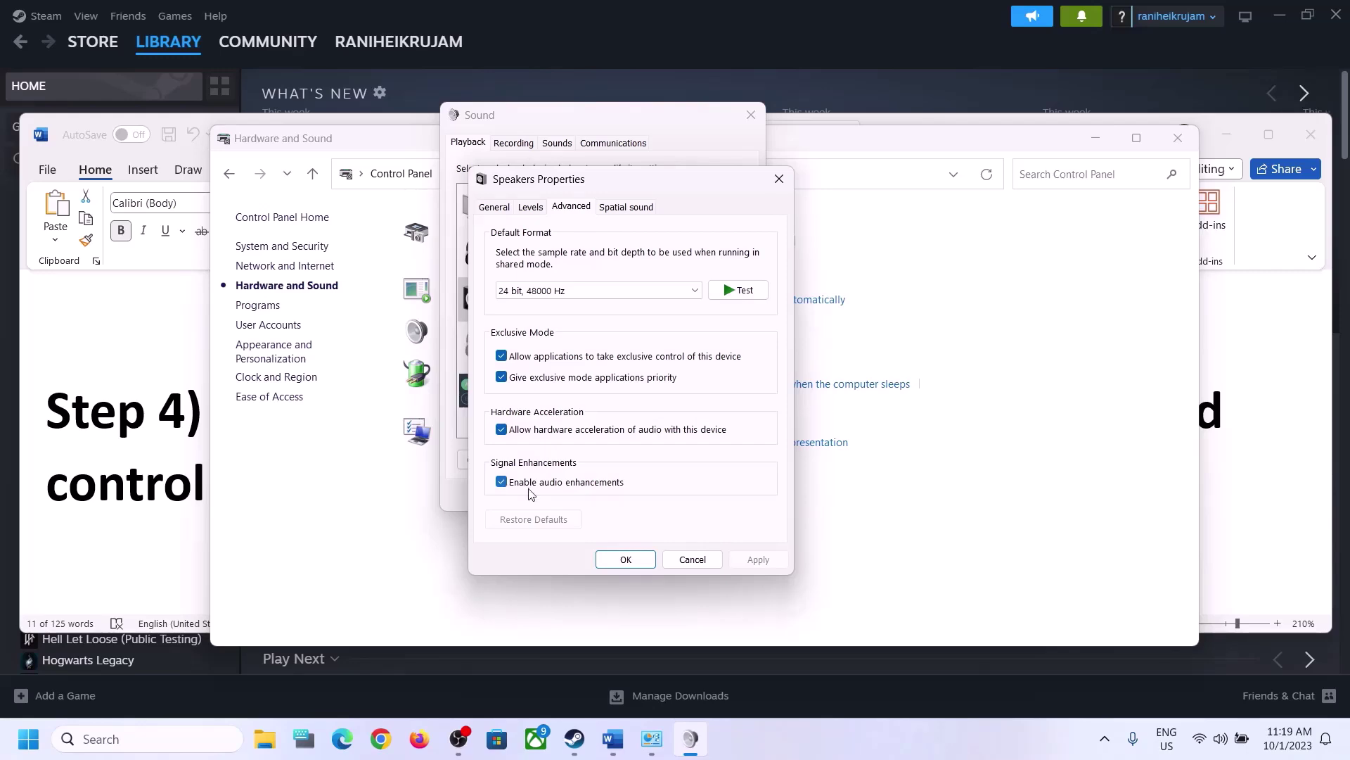
left_click(626, 559)
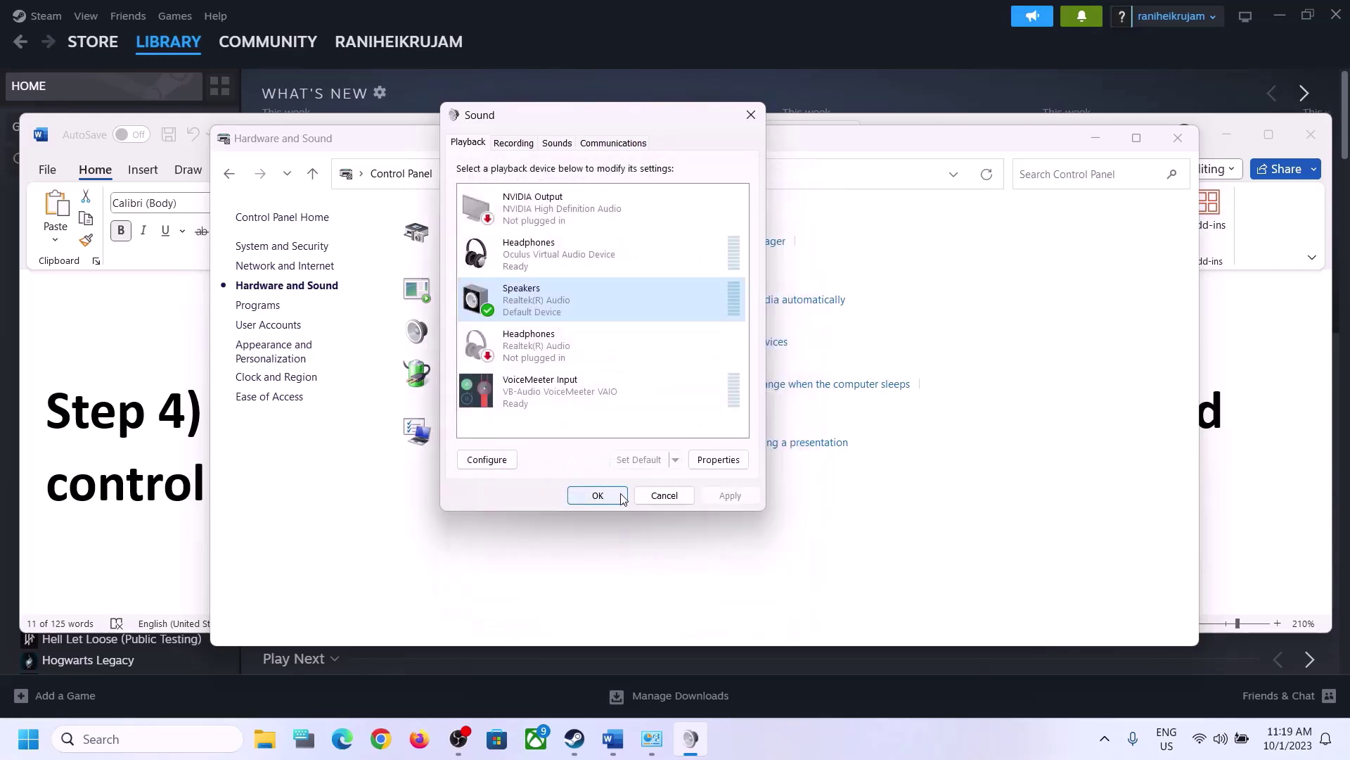
left_click(601, 492)
left_click(1187, 136)
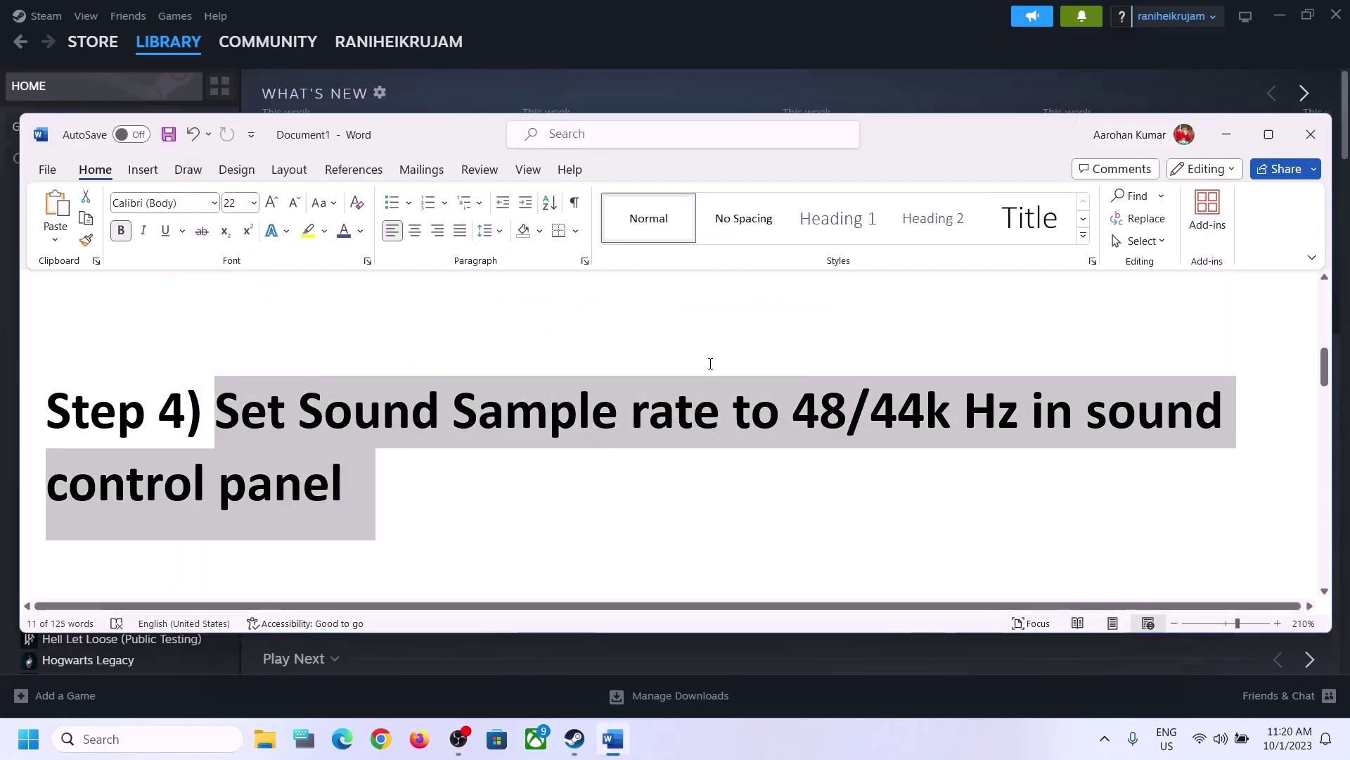
Step: Highlight "to 48/44k Hz" in Step 4 of the document, then go on to Step 5
left_click_drag(734, 412, 1032, 412)
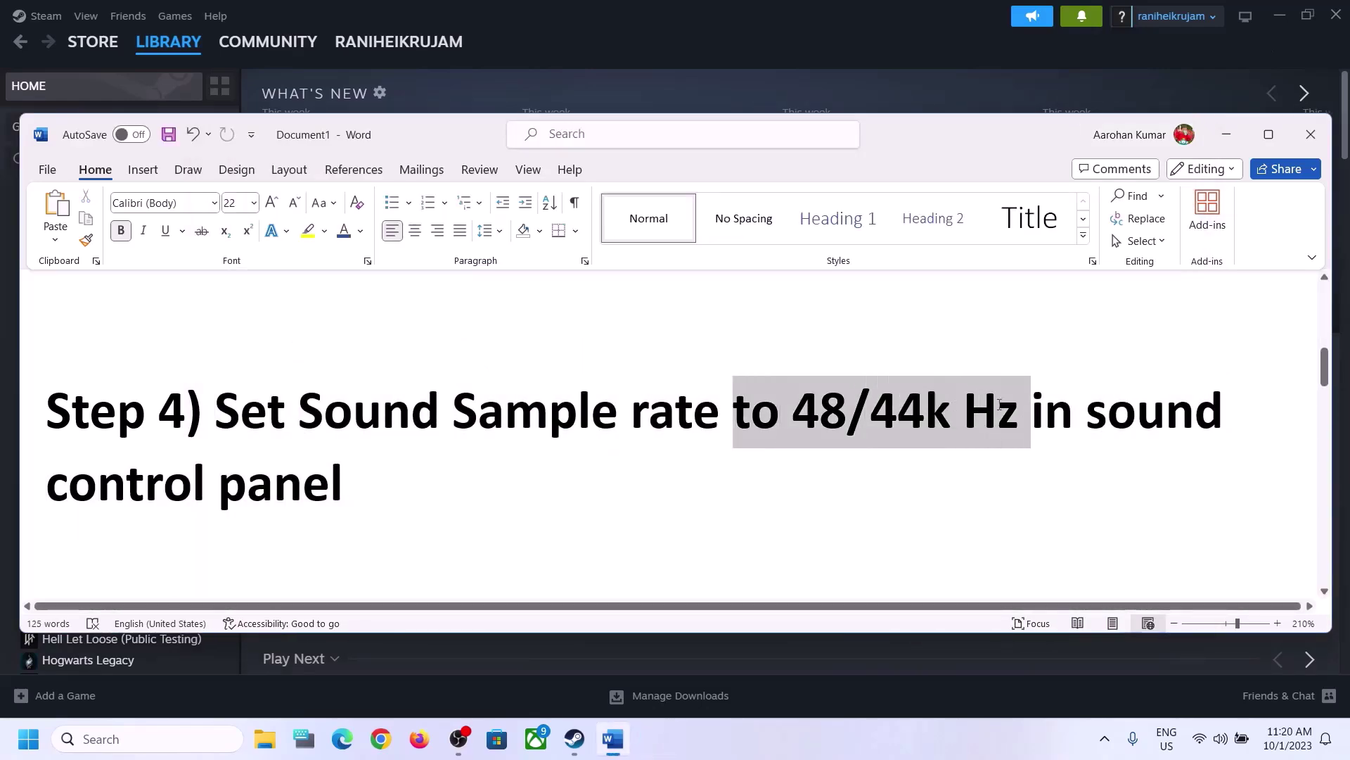
left_click(419, 462)
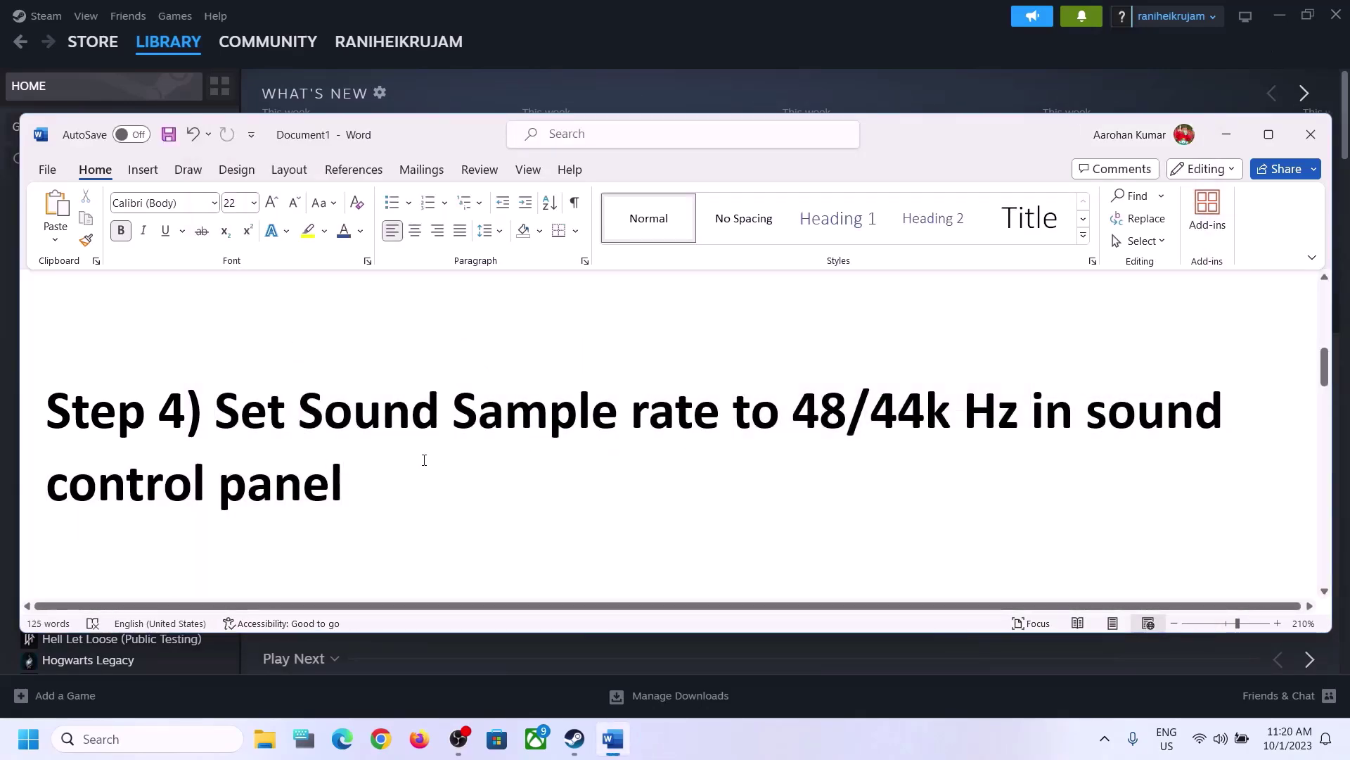
scroll(422, 458, "down", 4)
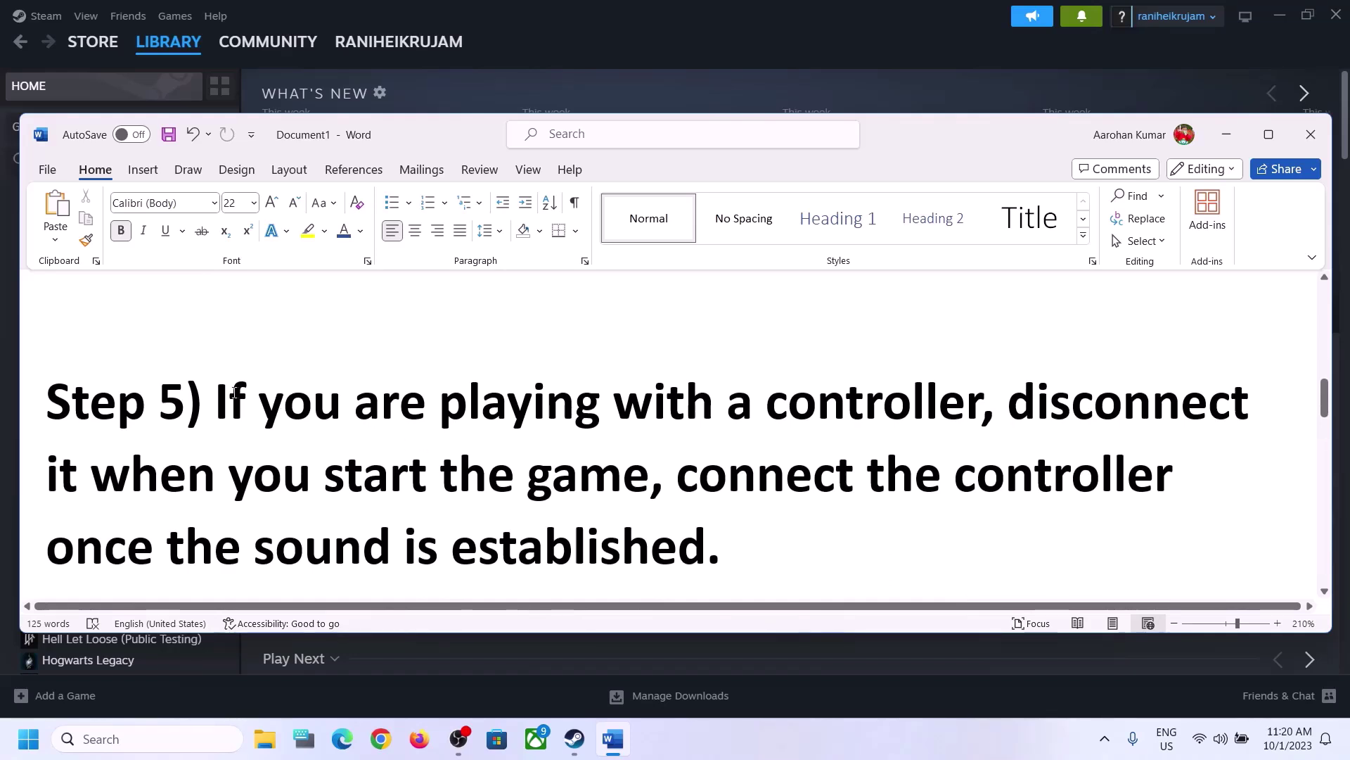
Step: Highlight the Step 5 phrases on disconnecting and reconnecting the controller, then "off Spatial Sound" in Step 6
left_click_drag(219, 405, 833, 393)
left_click_drag(1007, 402, 620, 490)
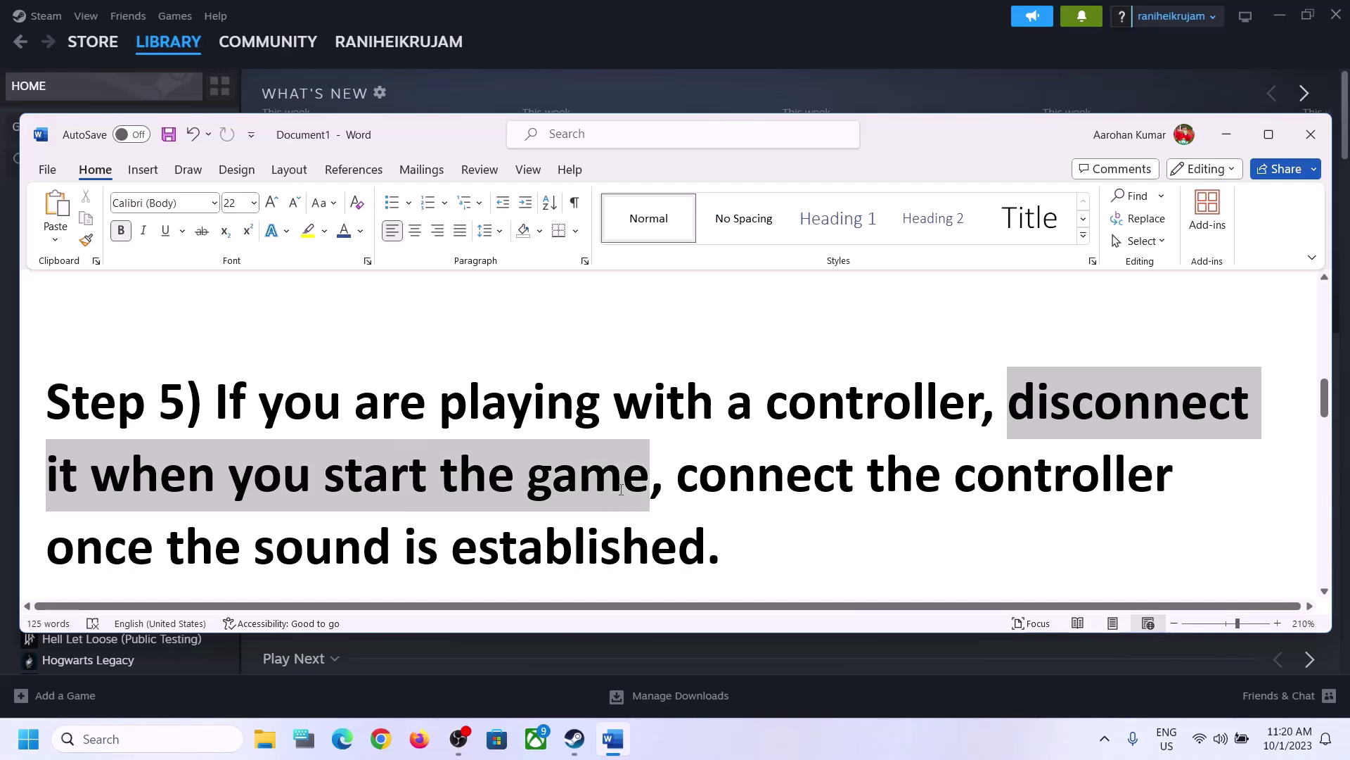
left_click(1069, 398)
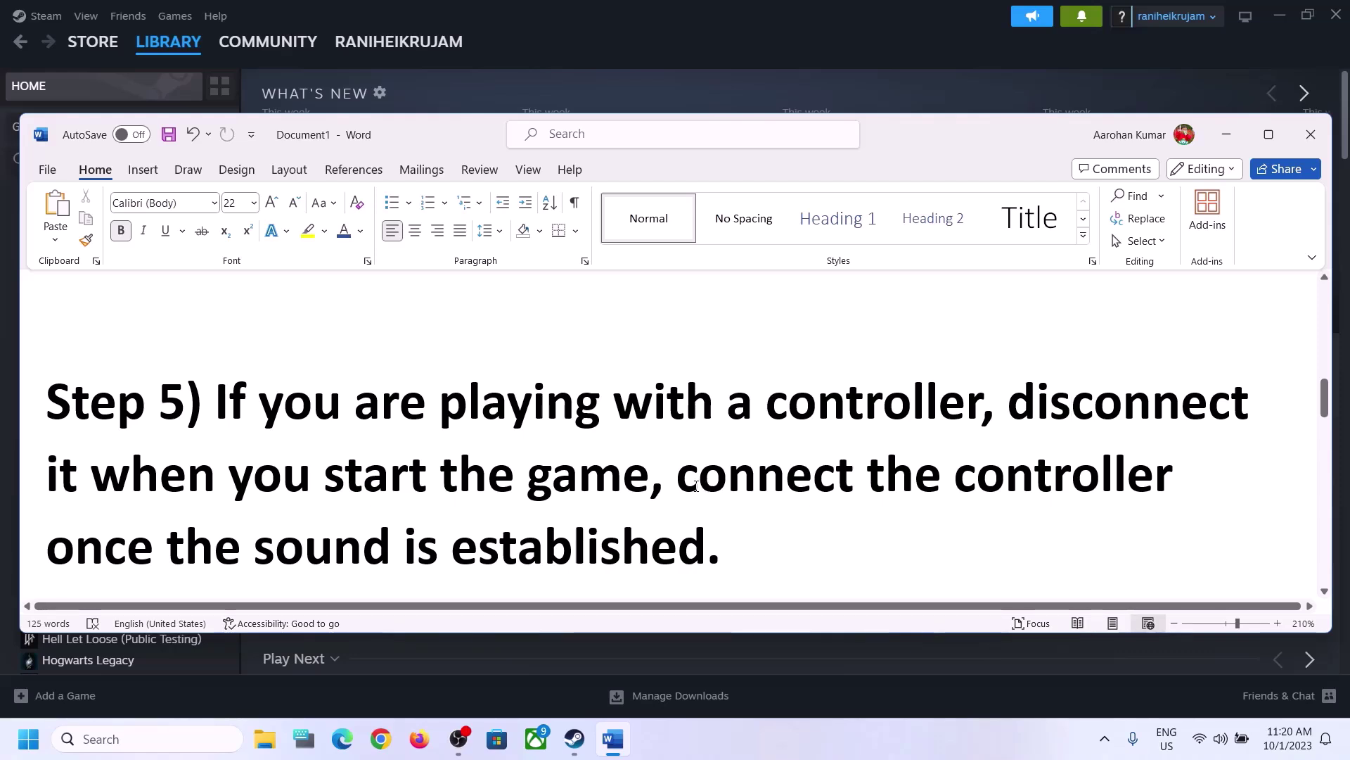
left_click_drag(695, 485, 1185, 486)
left_click_drag(49, 549, 721, 552)
left_click(399, 412)
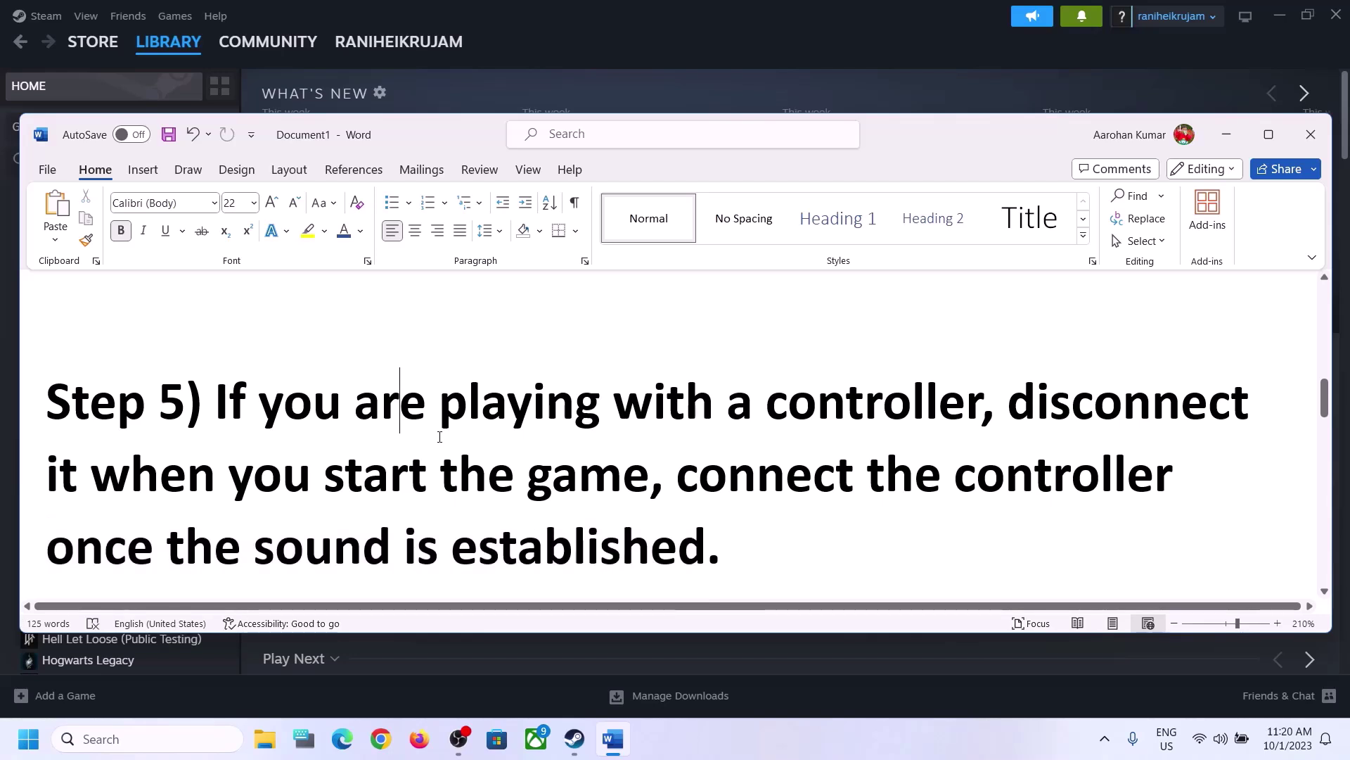
scroll(439, 436, "down", 3)
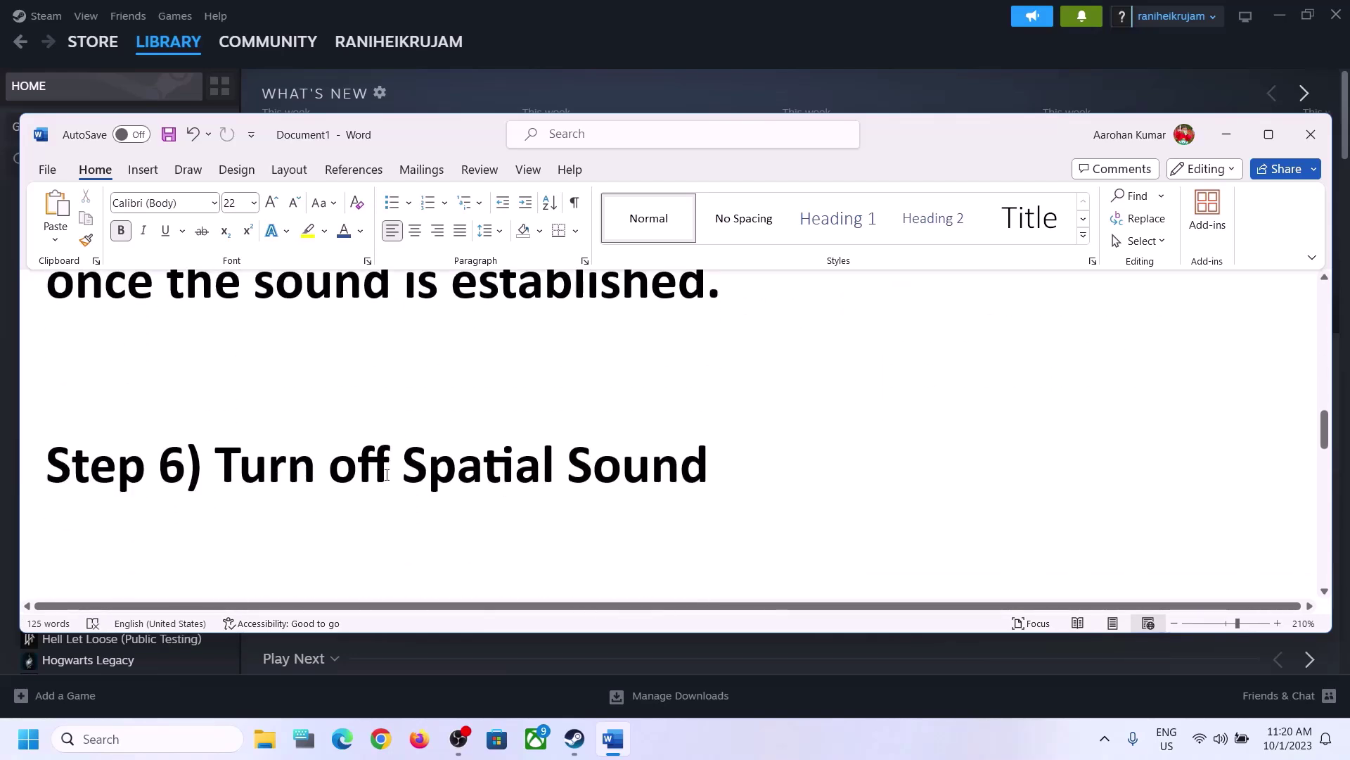
left_click_drag(386, 475, 743, 467)
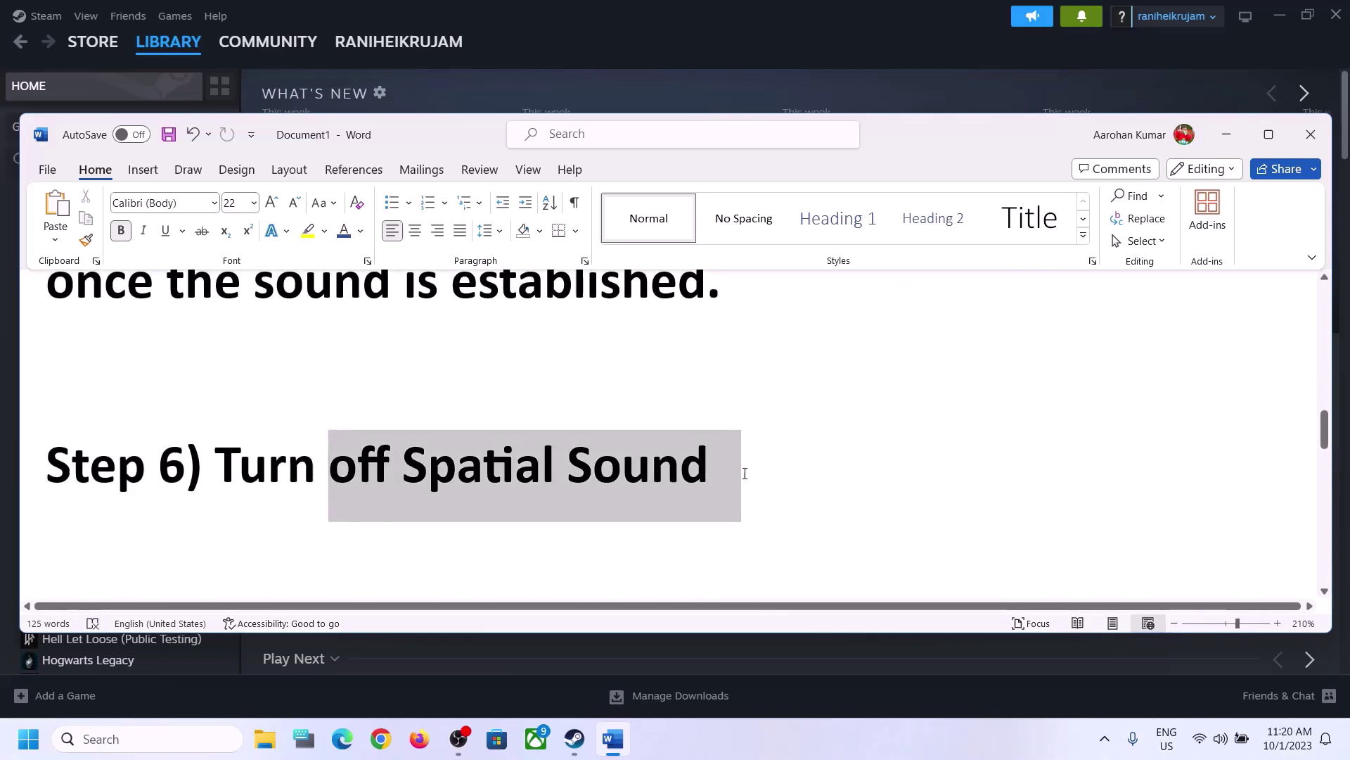
right_click(1221, 742)
left_click(1206, 691)
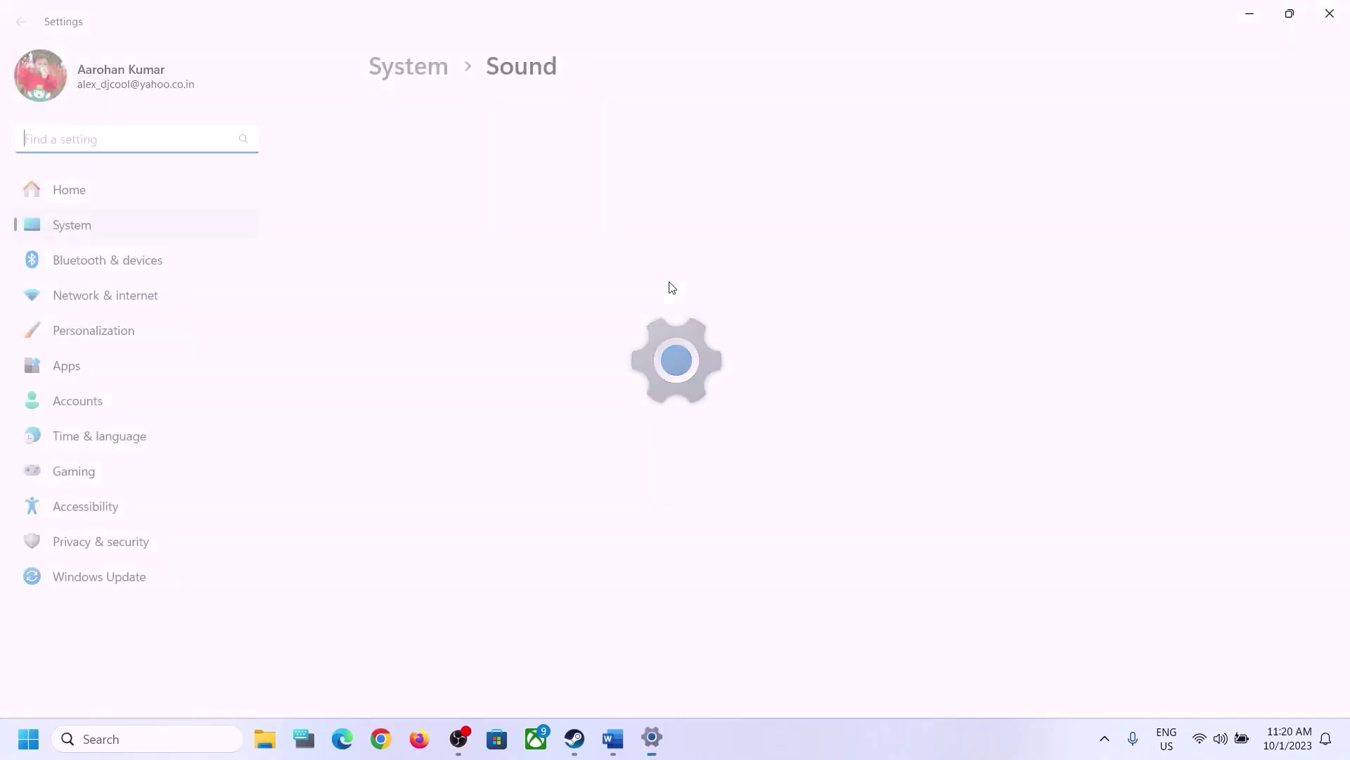
left_click(1330, 14)
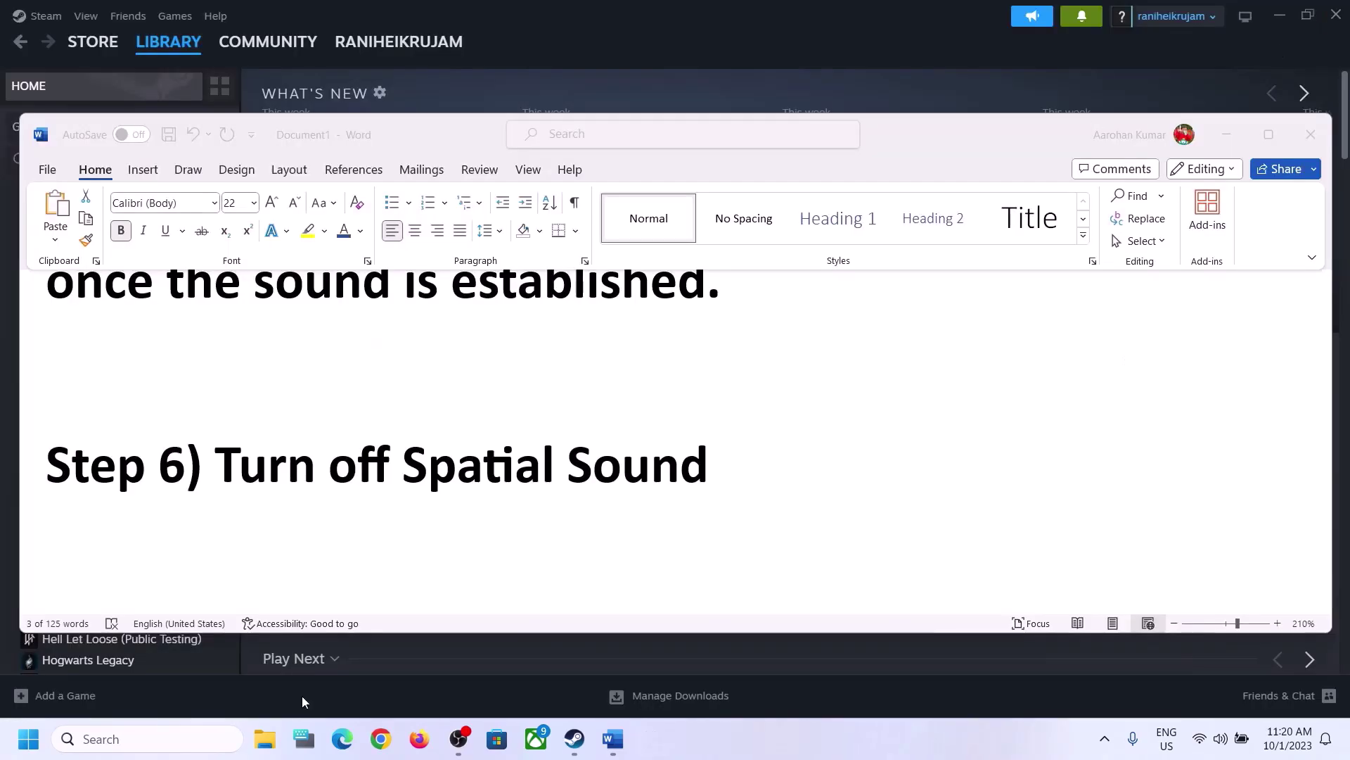
Step: Search for Control Panel and open the Sound playback devices under Hardware and Sound
left_click(145, 744)
type("cont")
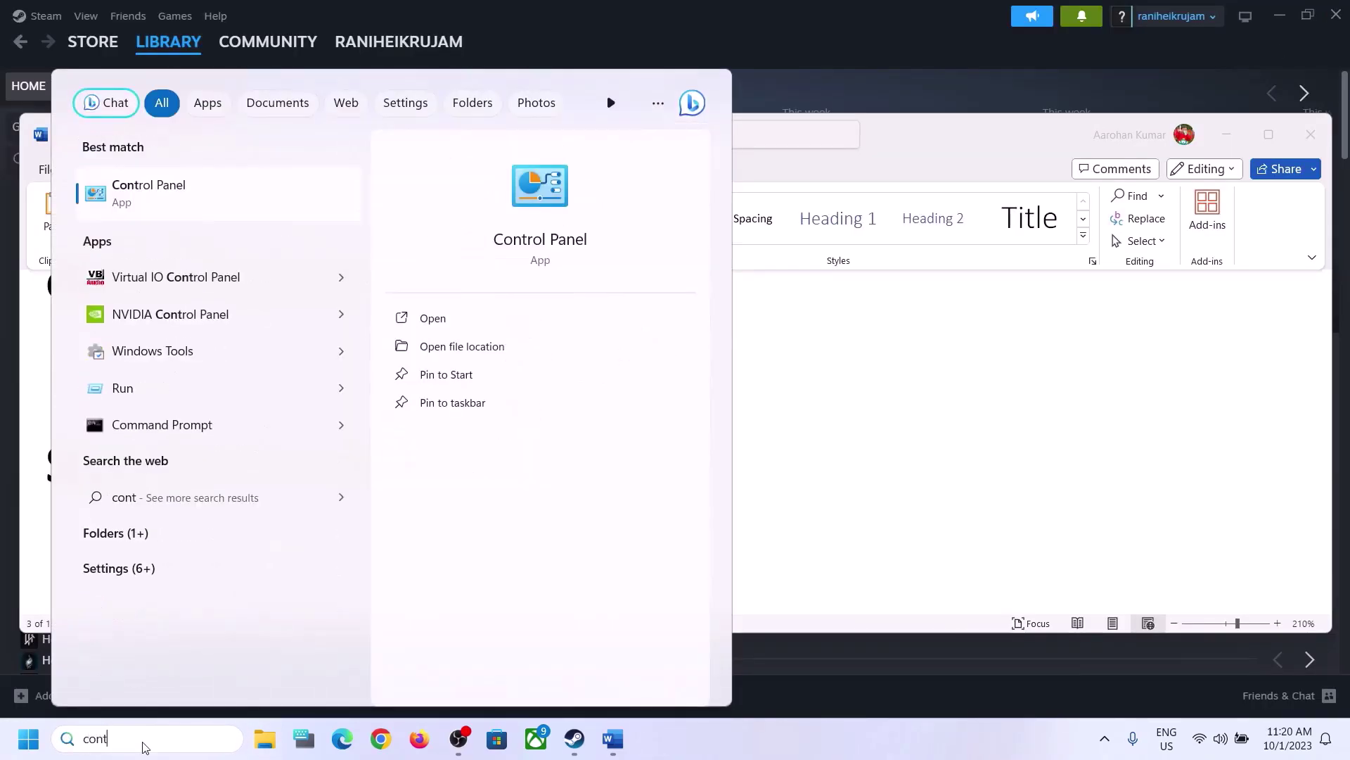
type("rol")
key("Return")
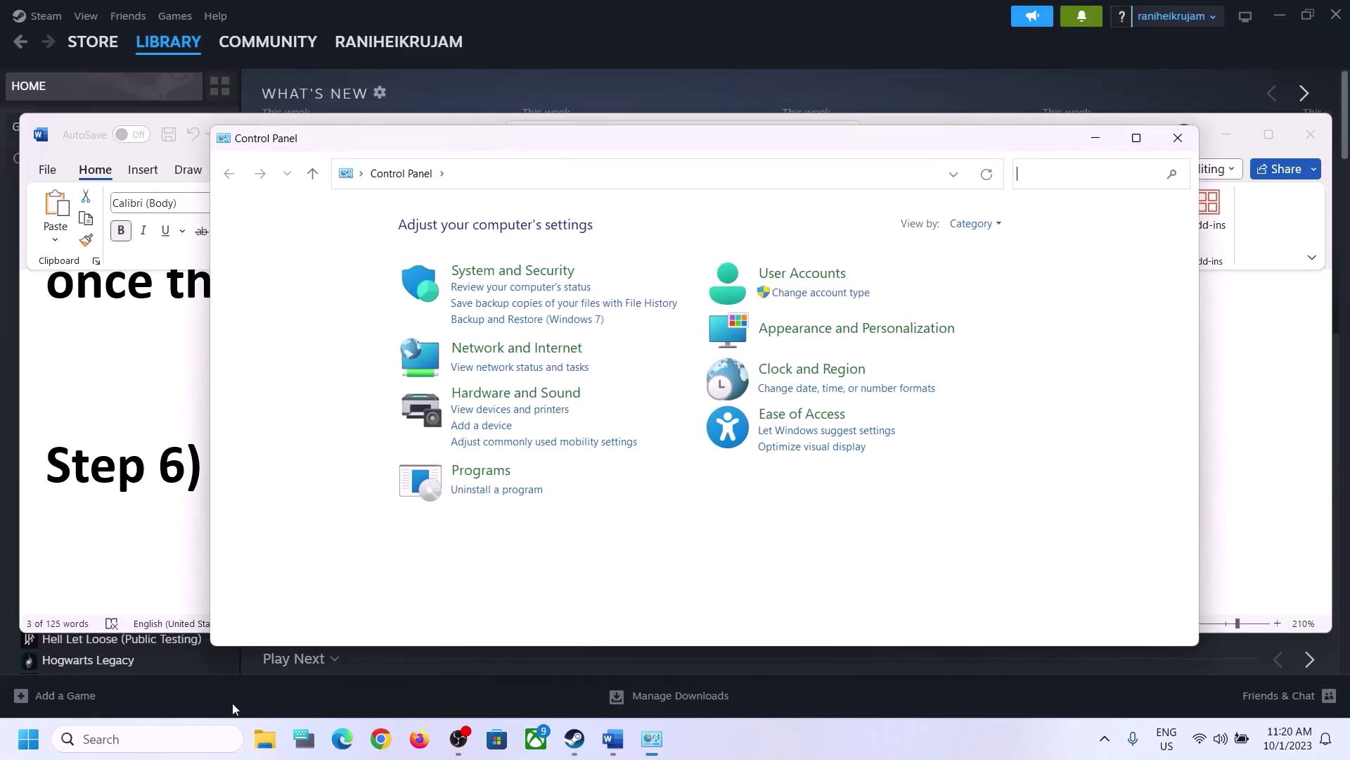
left_click(517, 393)
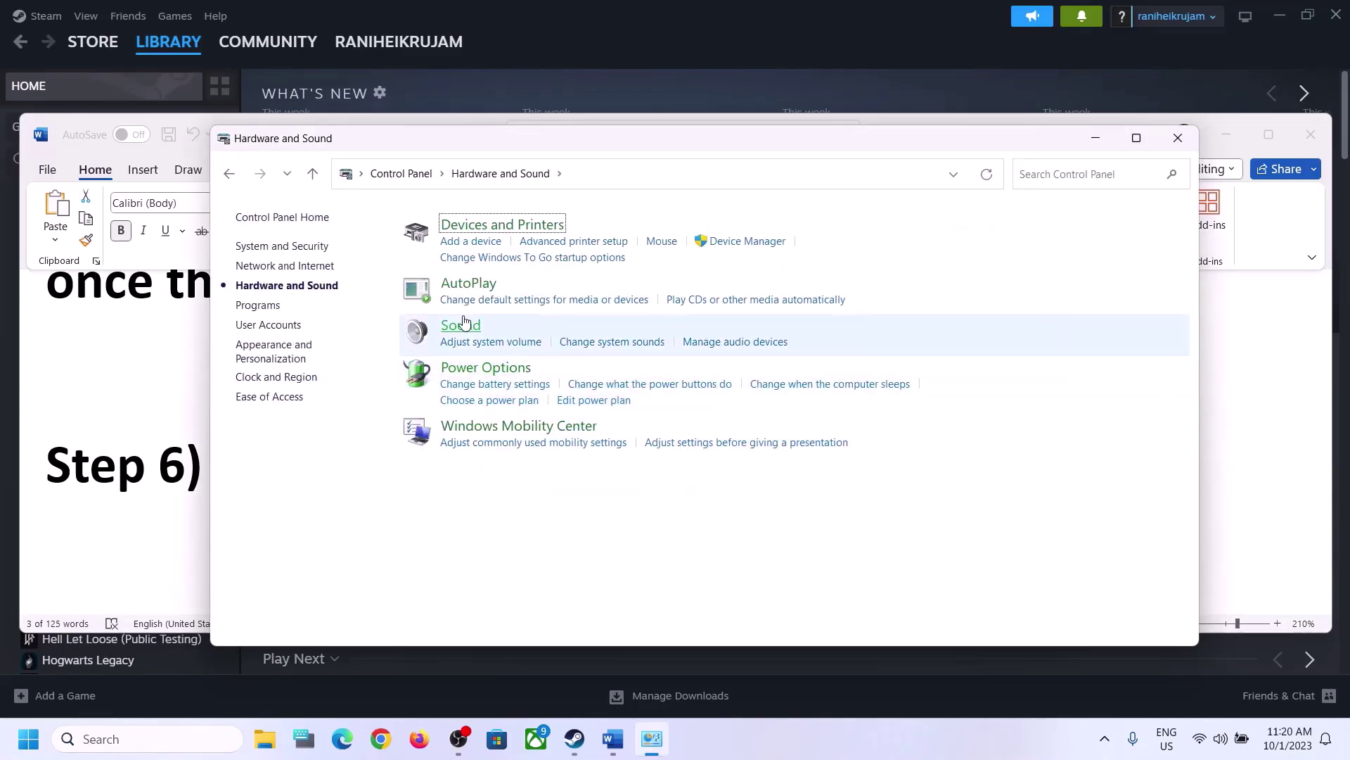
left_click(468, 341)
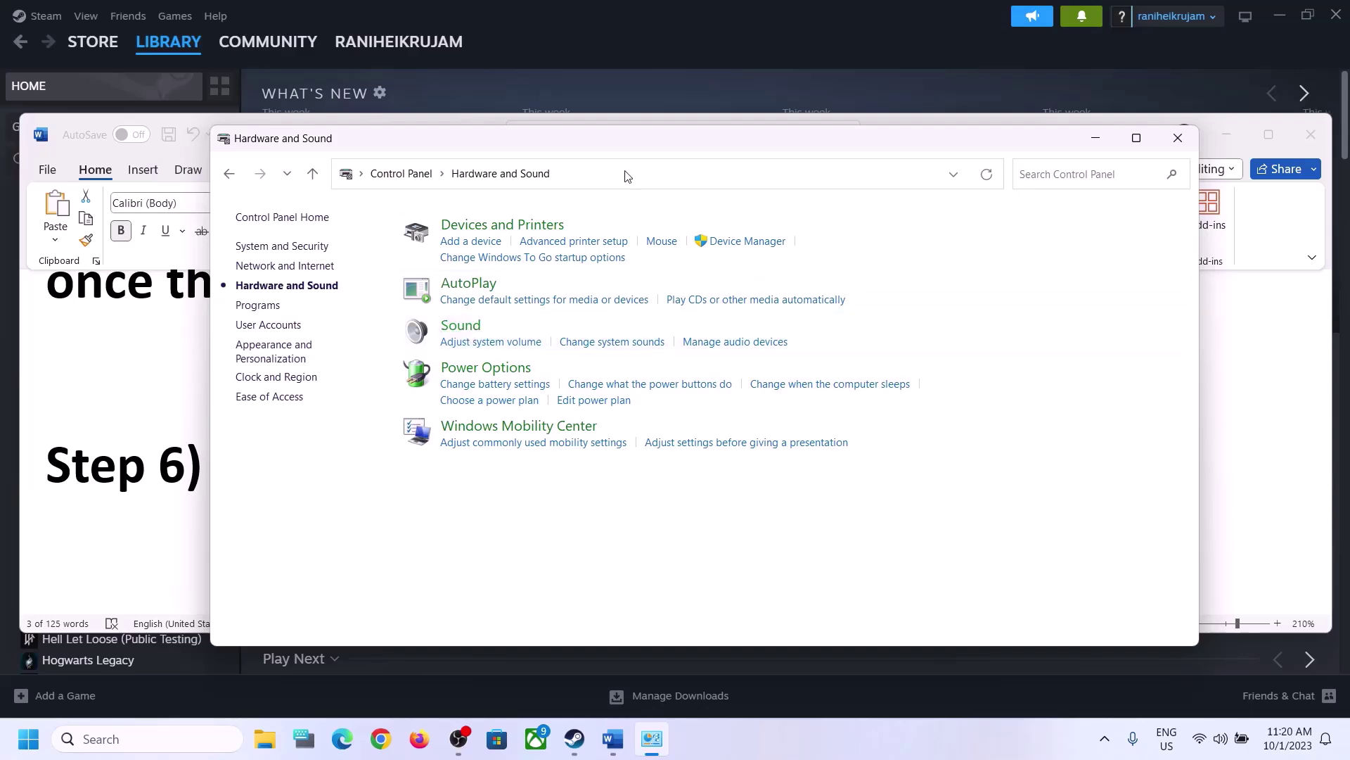
left_click_drag(228, 55, 665, 103)
Step: Set the Realtek speakers' spatial sound format to Off, confirm it, and close the Sound dialog
left_click(585, 297)
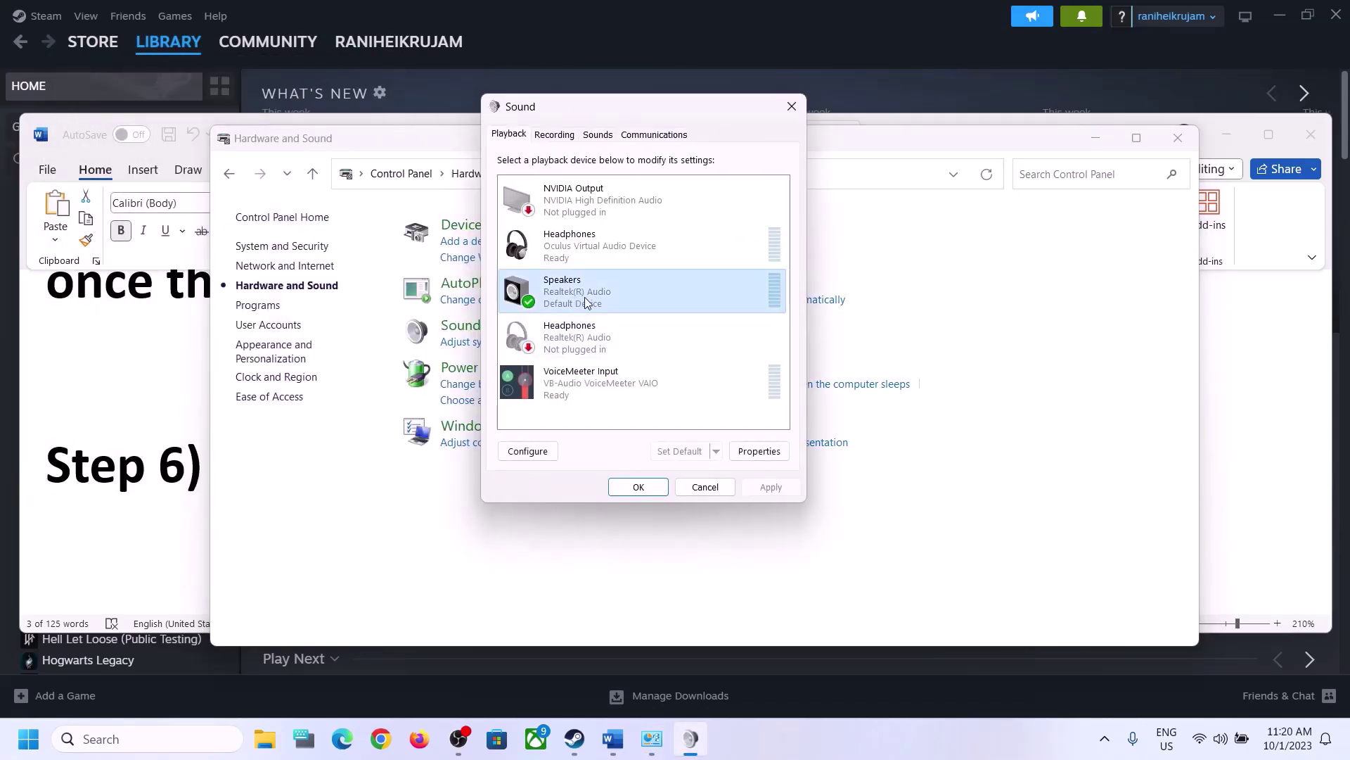
right_click(584, 297)
left_click(654, 434)
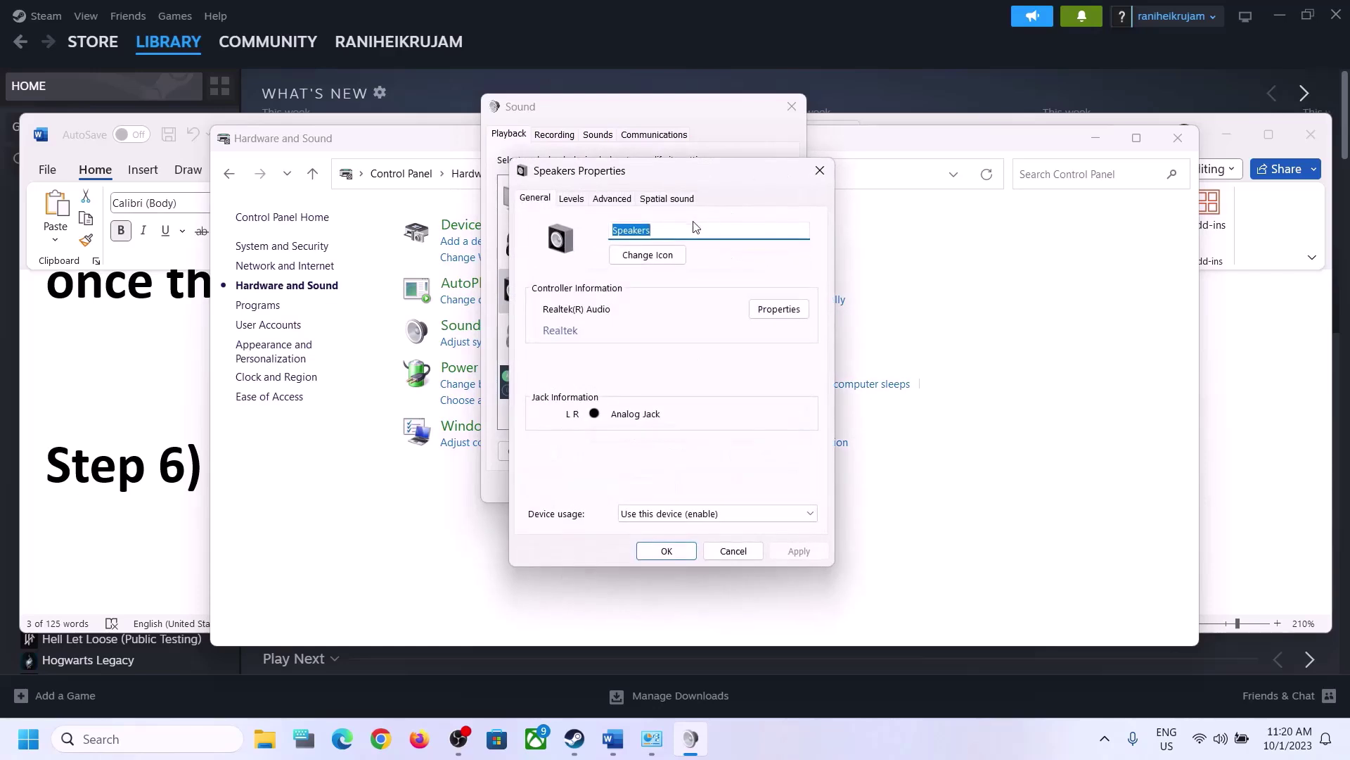
left_click(667, 200)
left_click(611, 281)
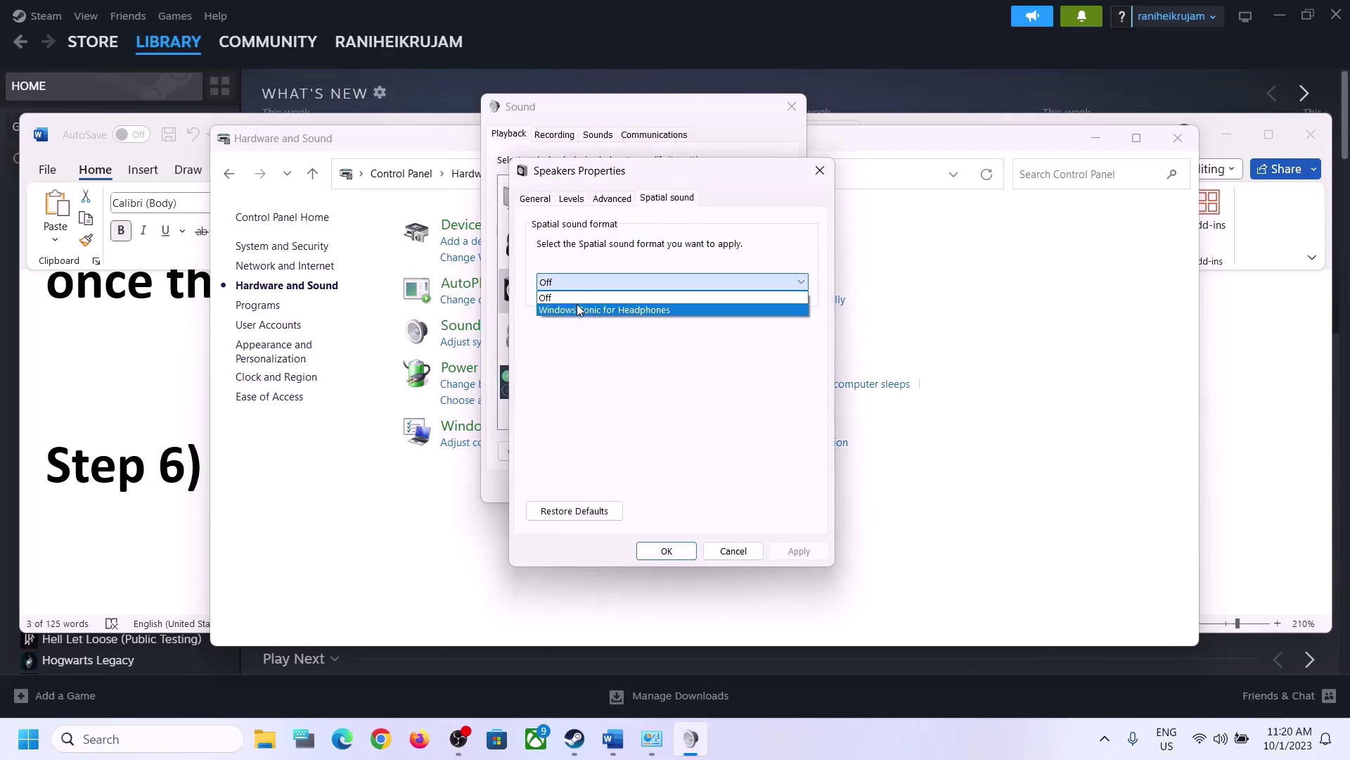
left_click(563, 298)
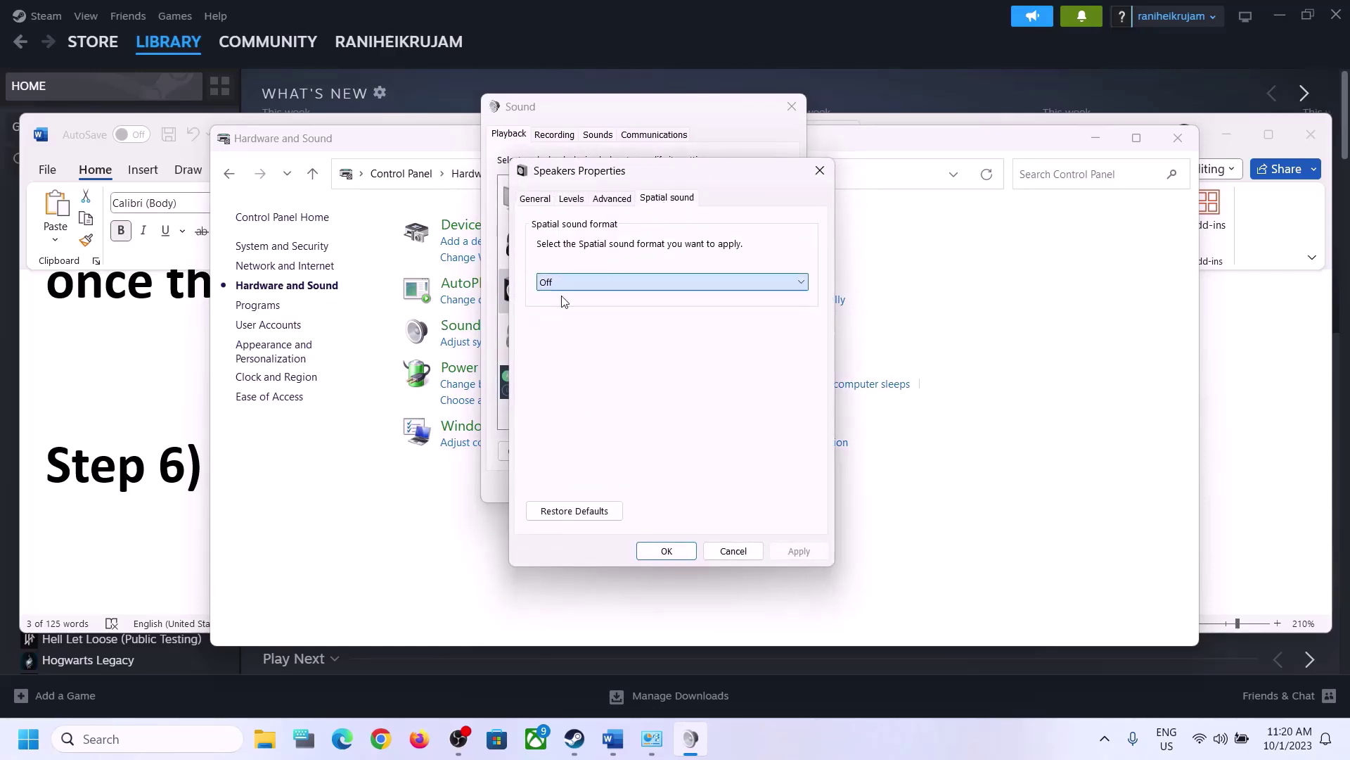
left_click(693, 550)
left_click(792, 106)
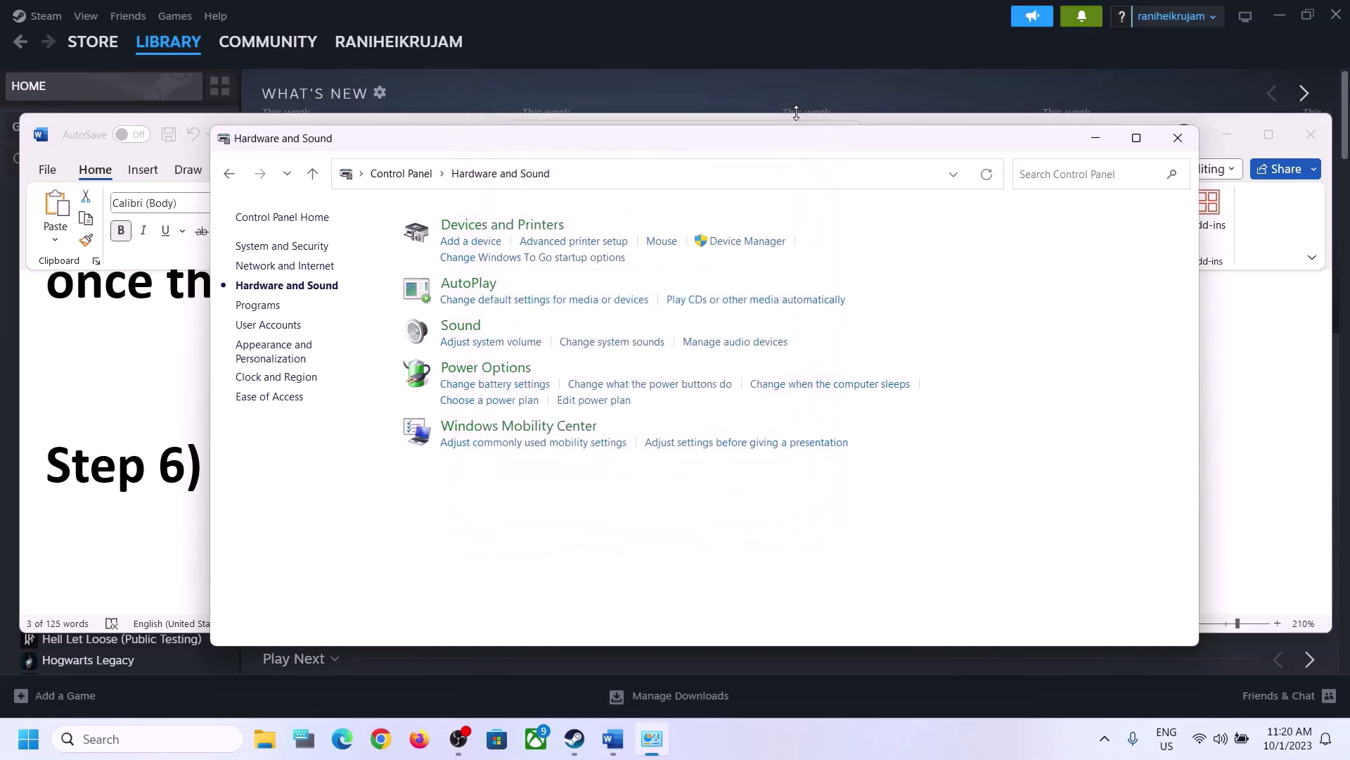
Step: Go to Step 7 in the document and highlight "Oculus/voicemeeter", then the phrase "recording and playback"
left_click(163, 454)
scroll(514, 480, "down", 5)
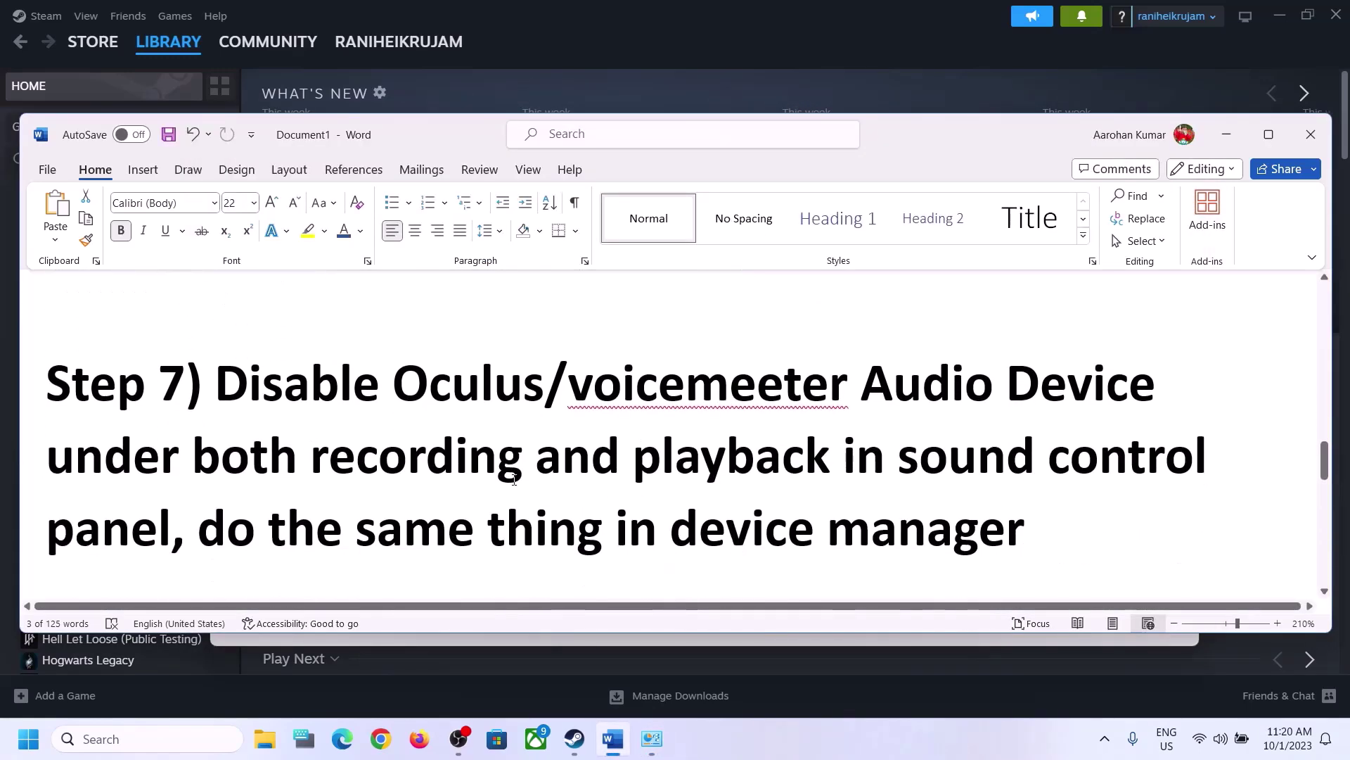
scroll(514, 479, "up", 1)
left_click_drag(398, 375, 851, 385)
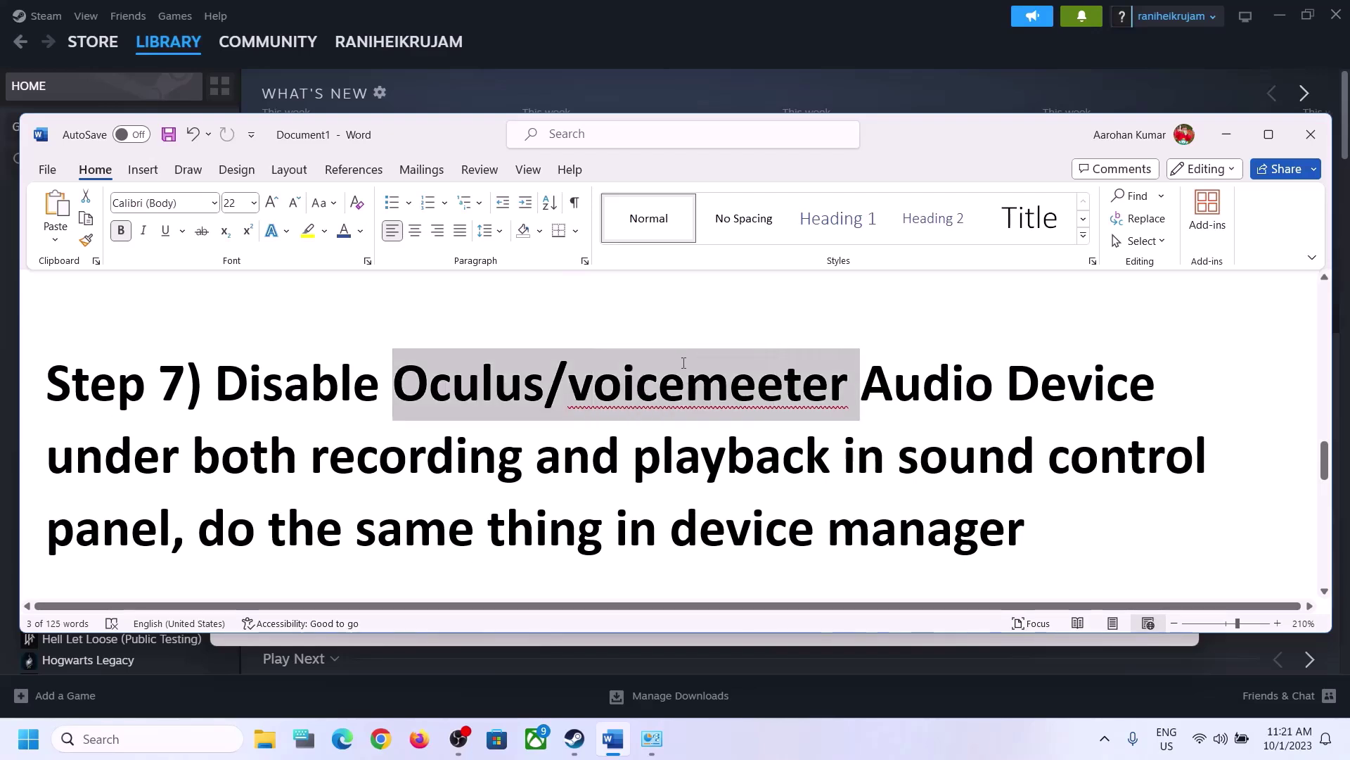
left_click(583, 461)
left_click_drag(311, 461, 782, 461)
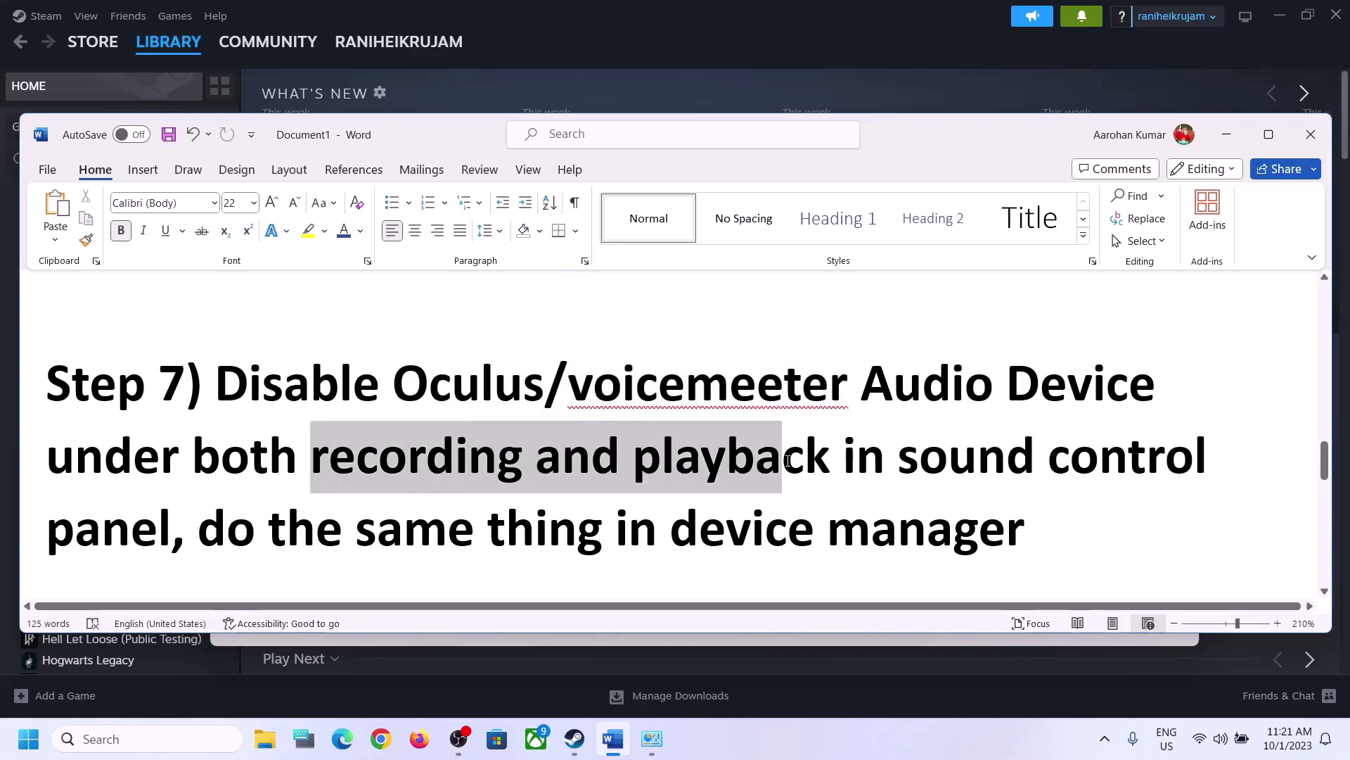
Step: Search for Control Panel, open the Sound playback devices under Hardware and Sound, and move the dialog over the Control Panel window
left_click(166, 744)
type("con")
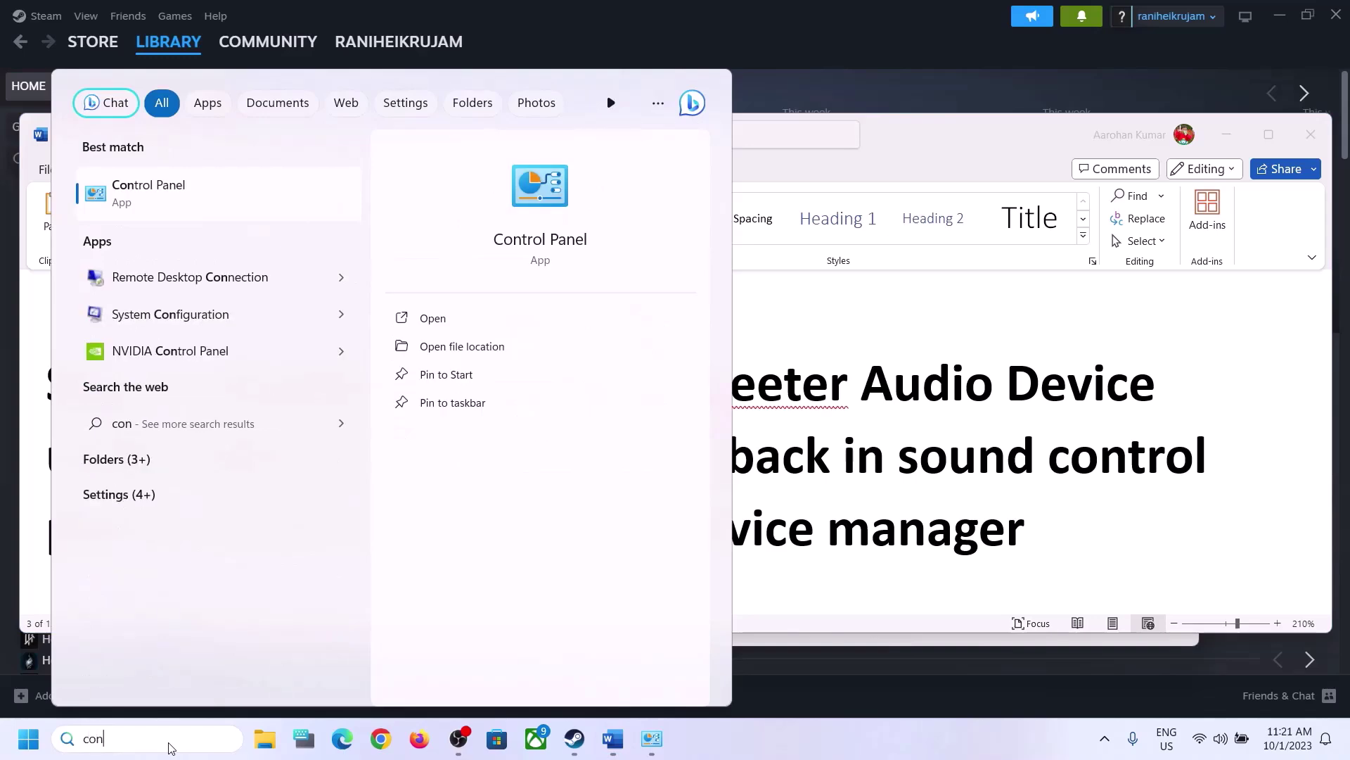
type("trol")
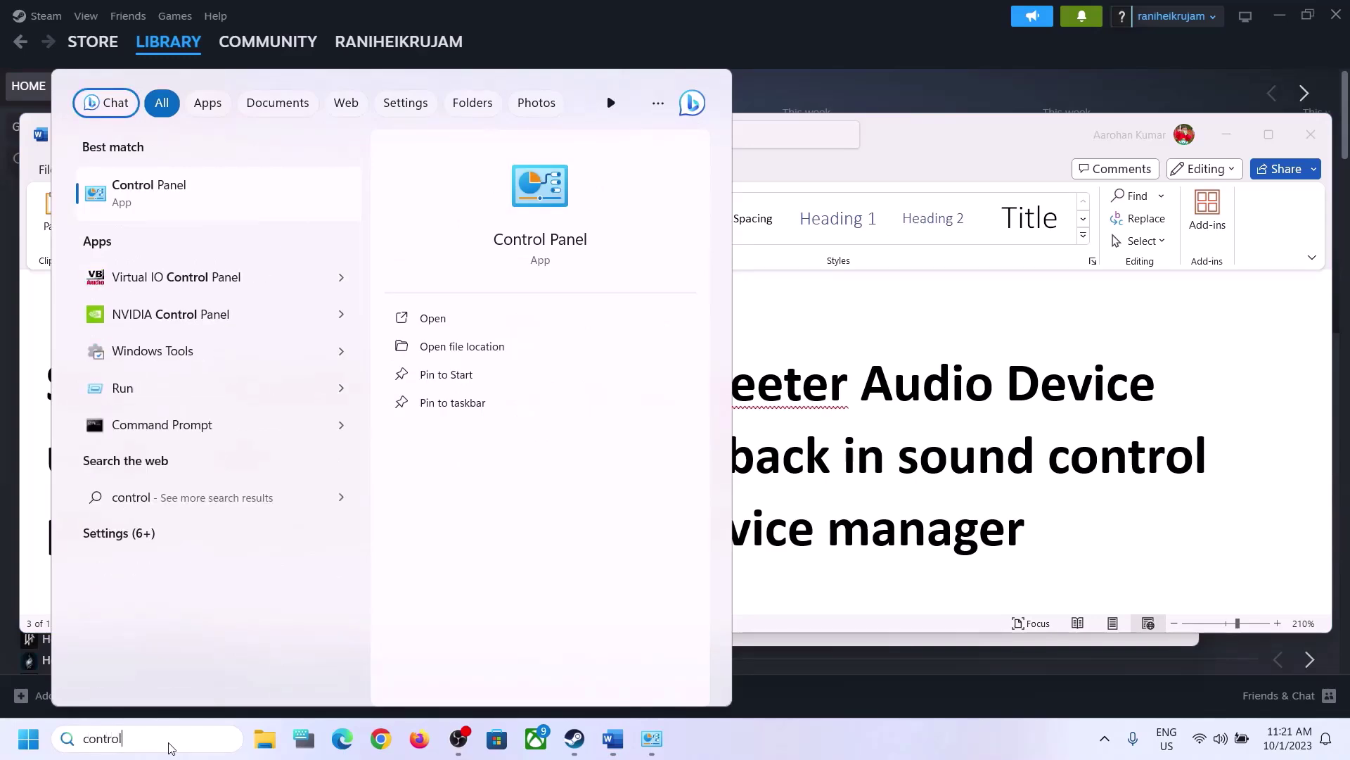
left_click(151, 194)
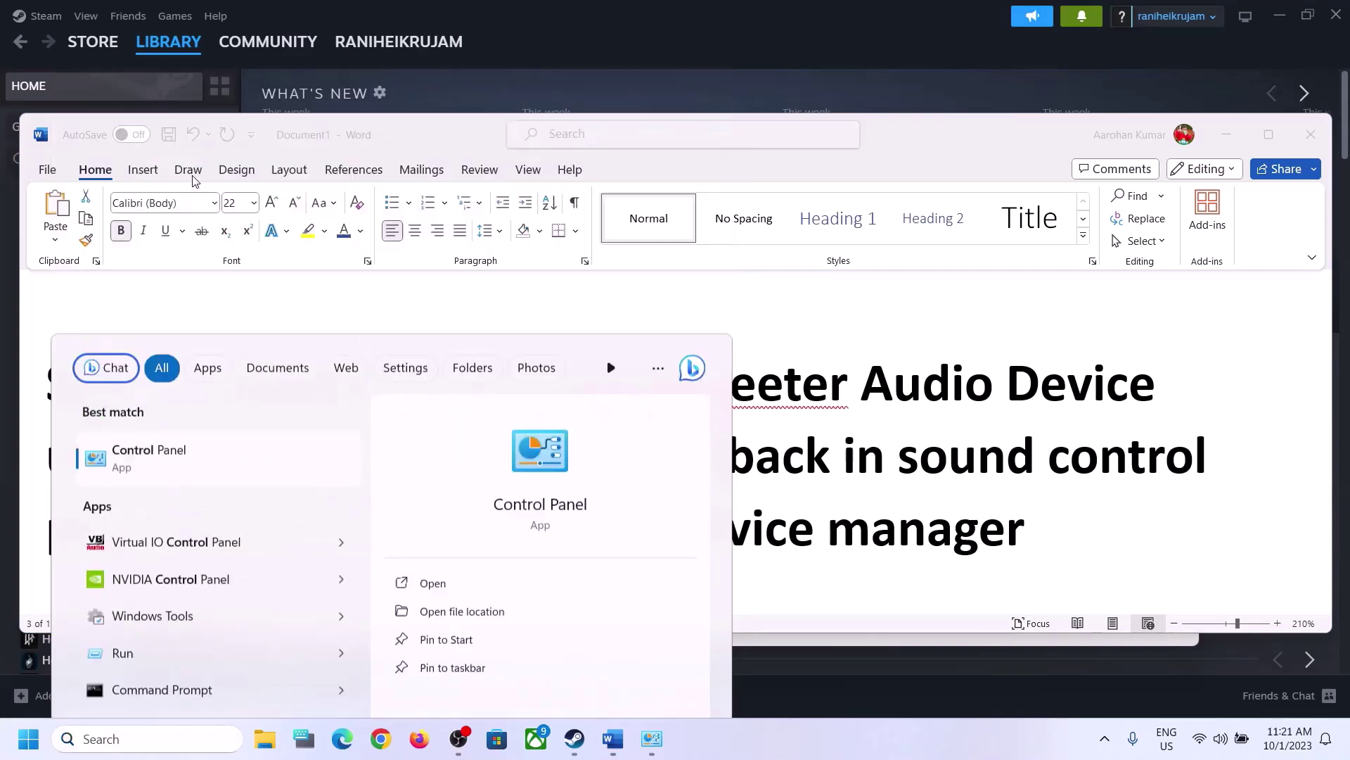
left_click(538, 416)
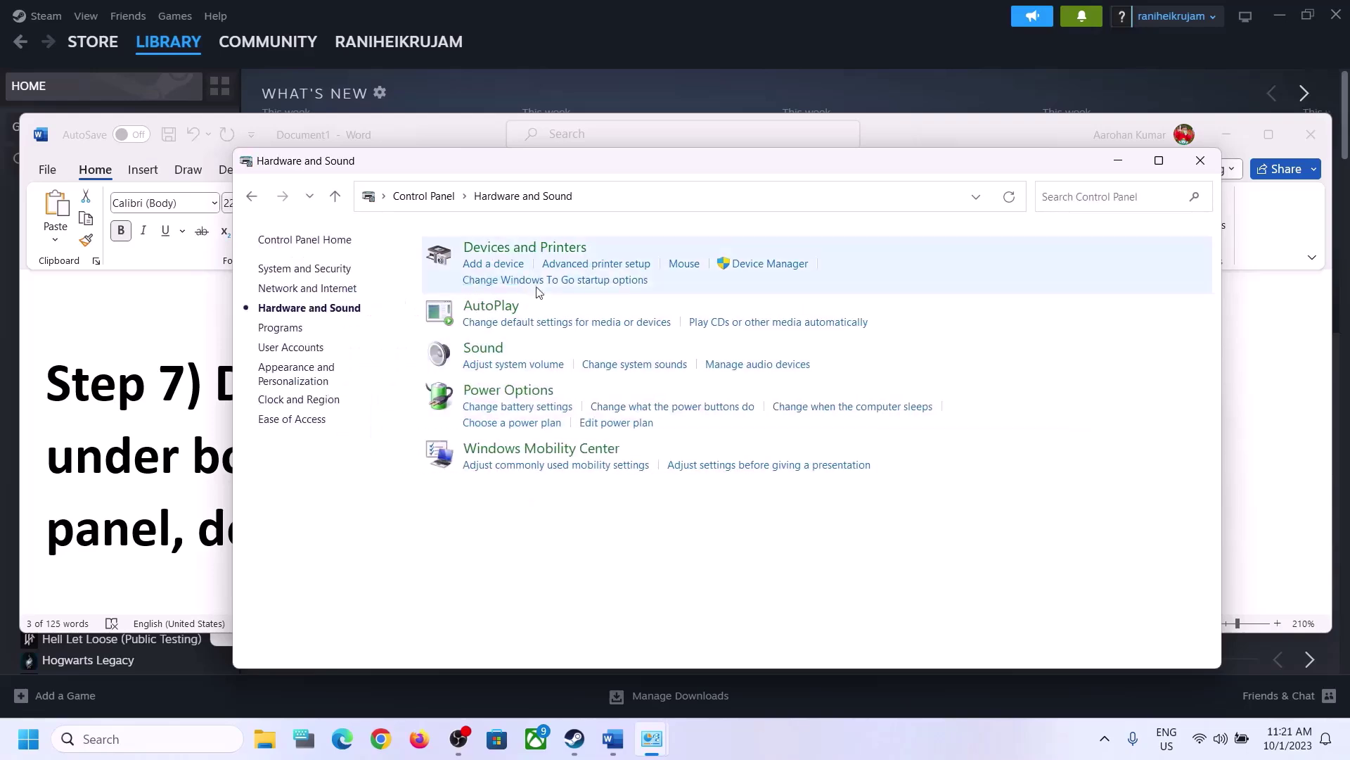
left_click(485, 349)
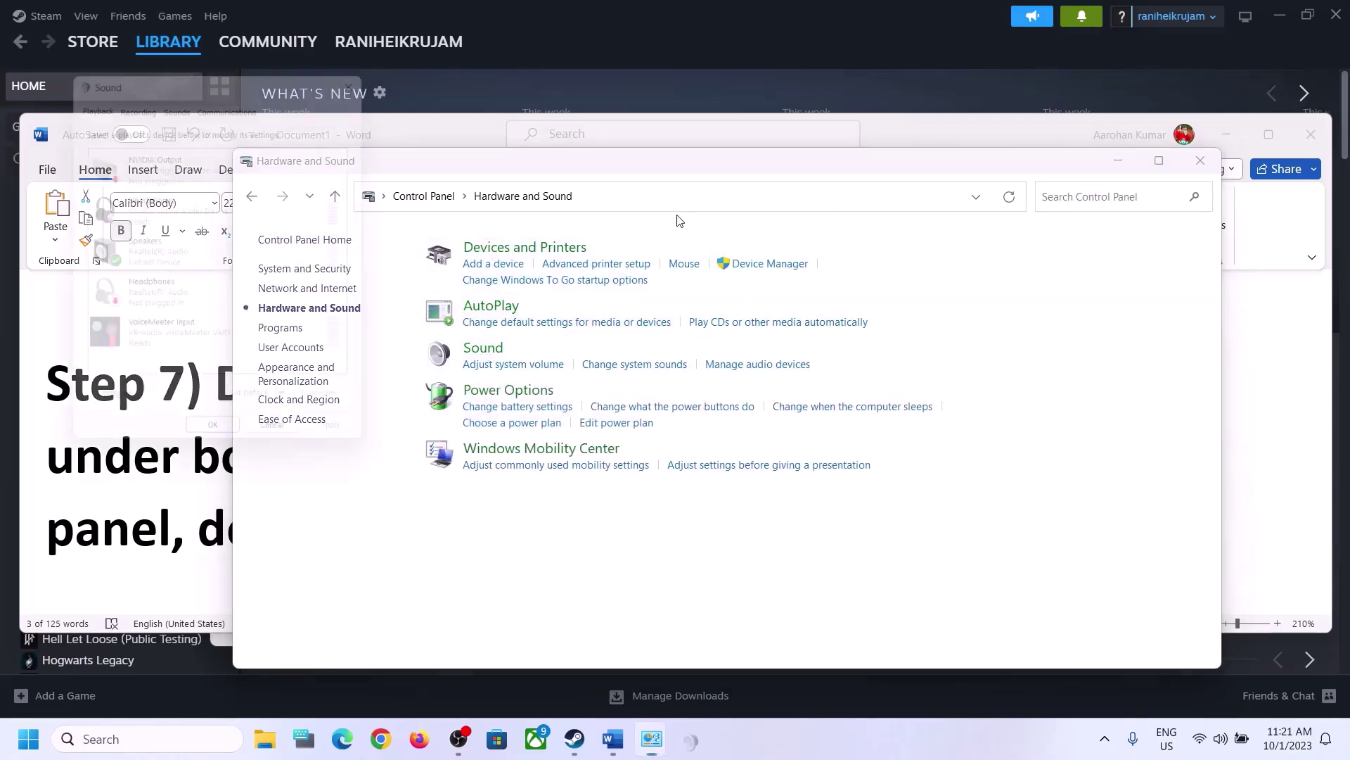
left_click_drag(287, 73, 772, 144)
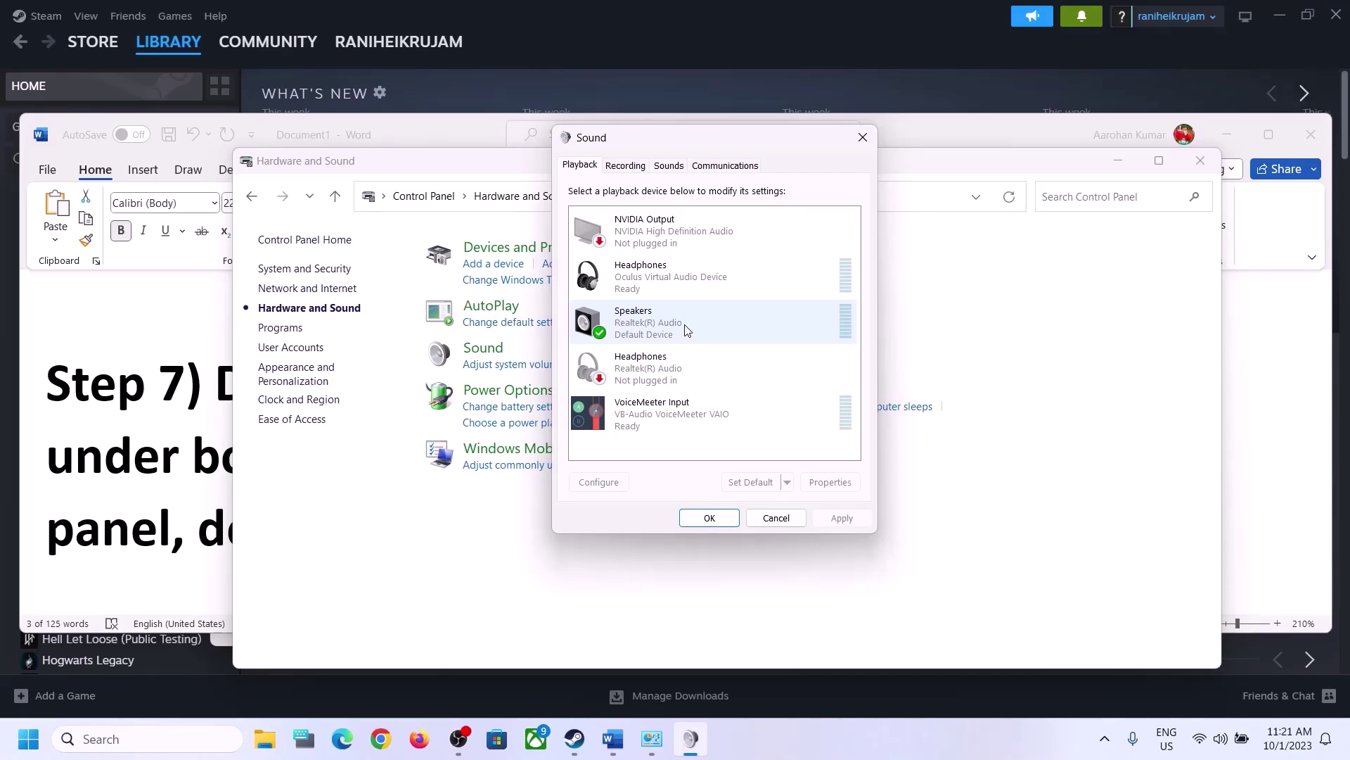
Step: Disable the Oculus Virtual Audio Device headphones and the Realtek(R) Audio headphones in the playback devices
right_click(668, 284)
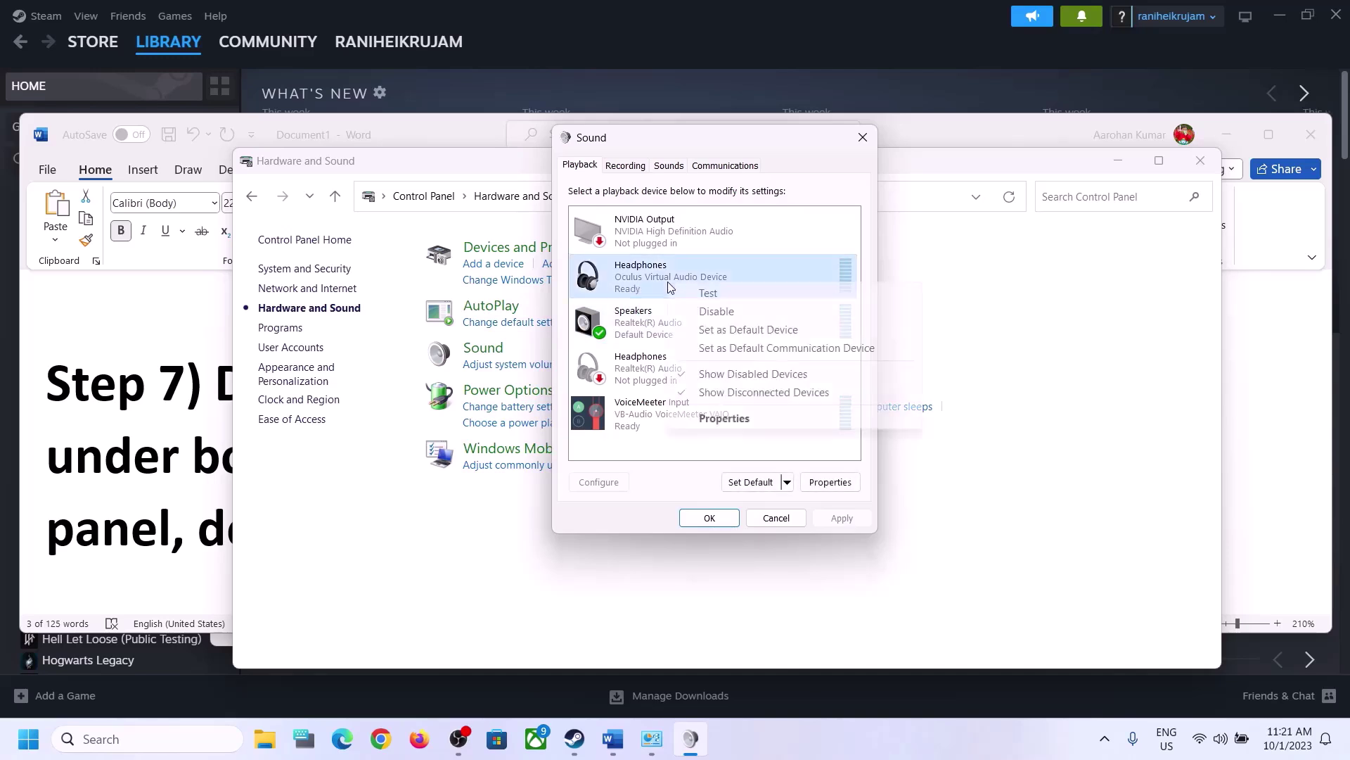
left_click(716, 312)
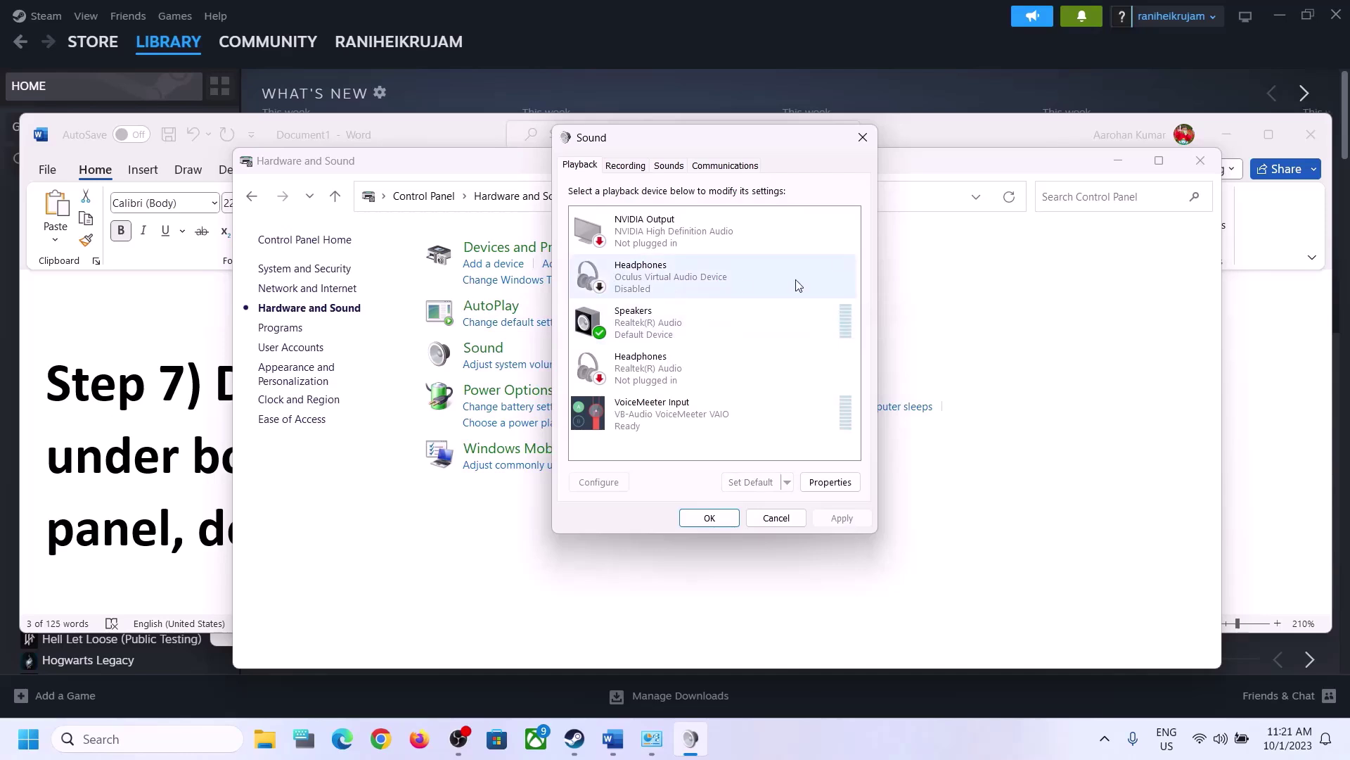
left_click(637, 384)
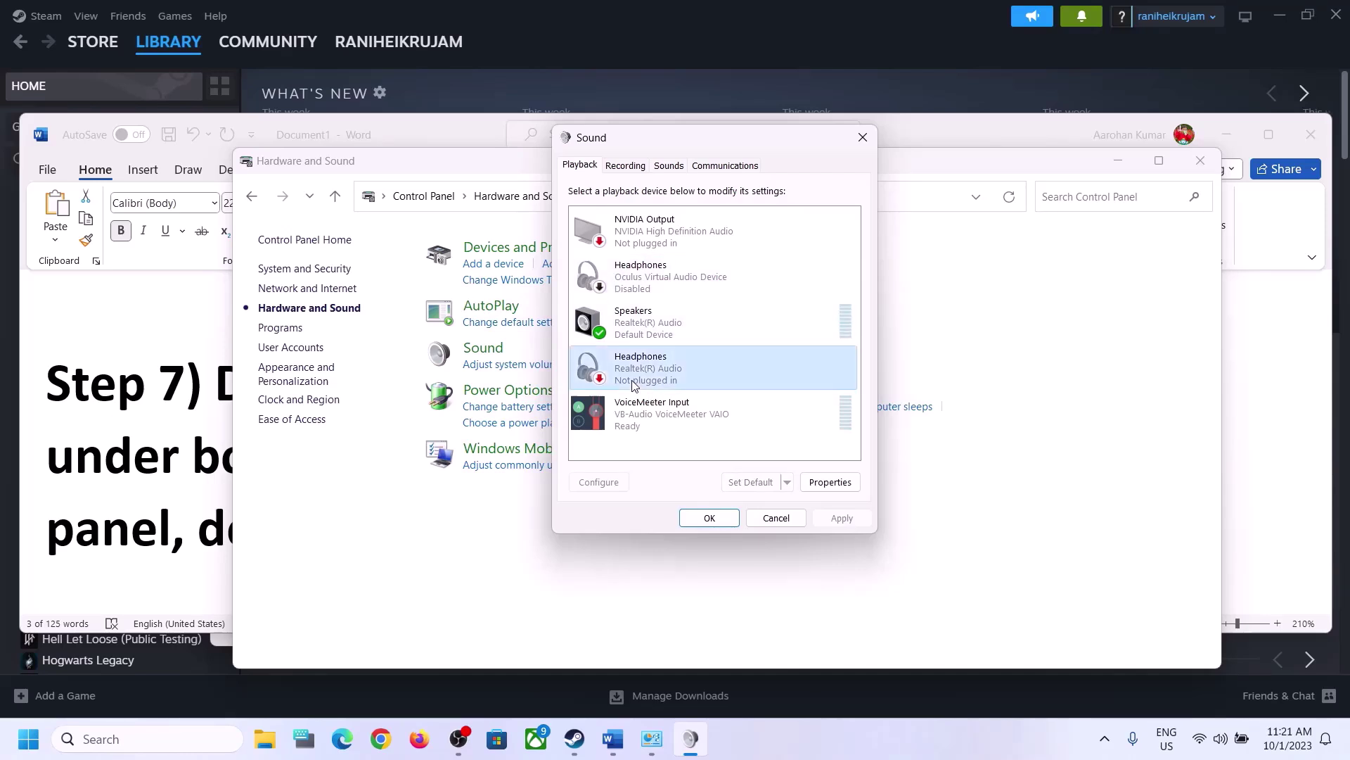
right_click(654, 380)
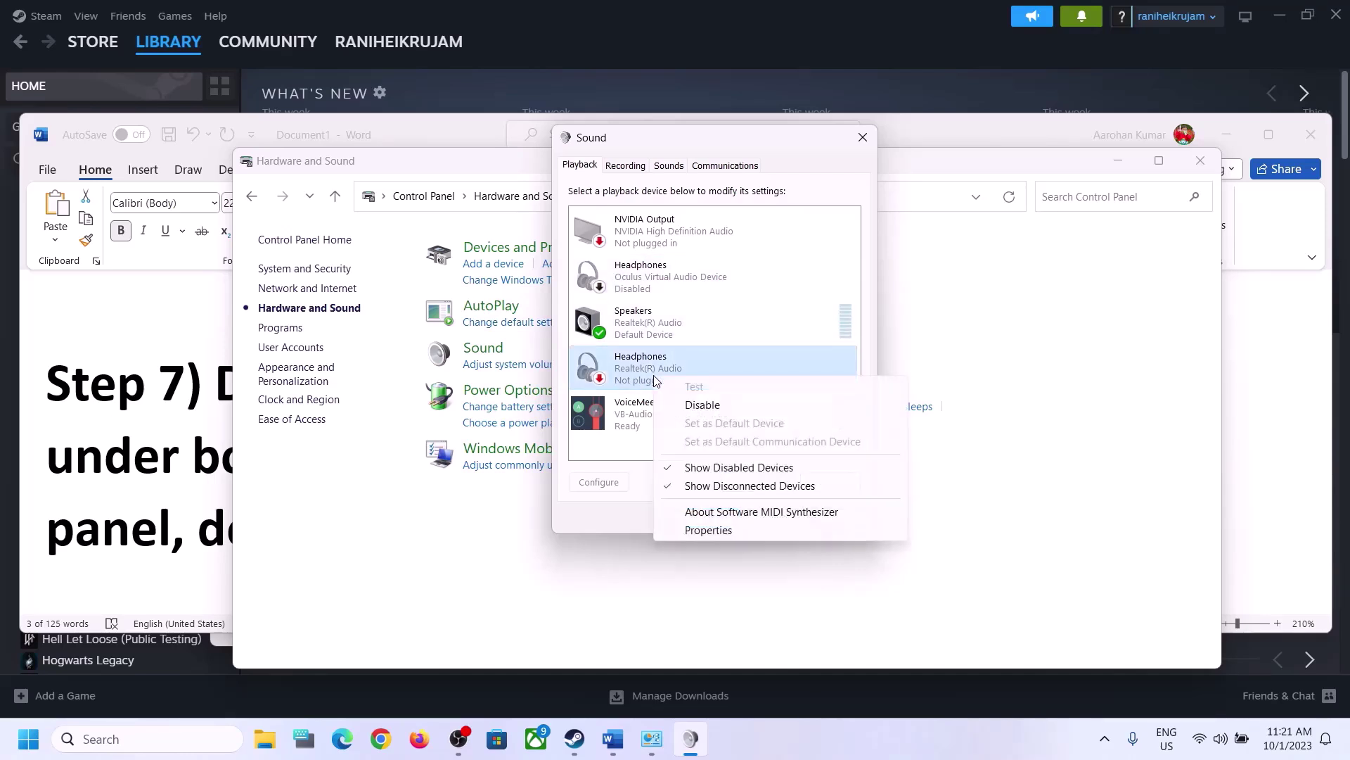
left_click(709, 402)
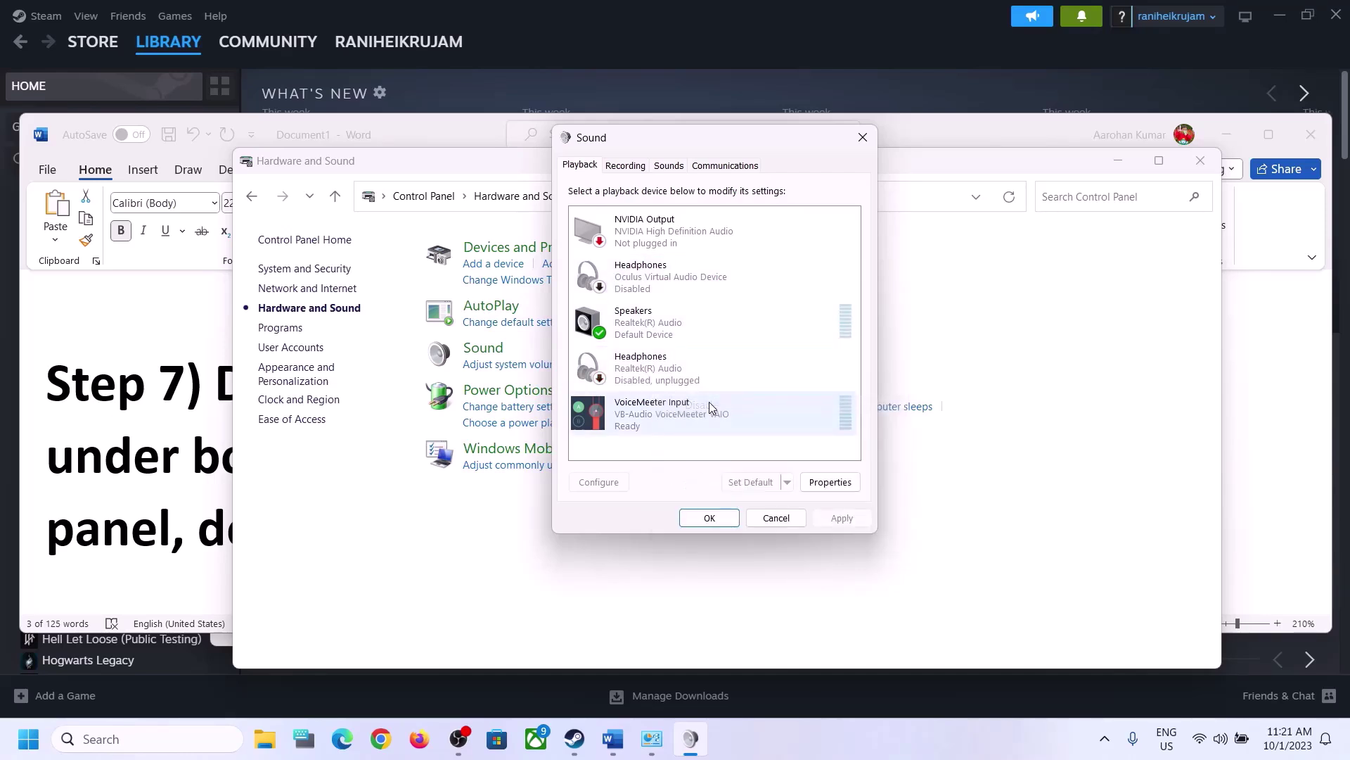
Step: Disable the VoiceMeeter Input playback device
left_click(645, 419)
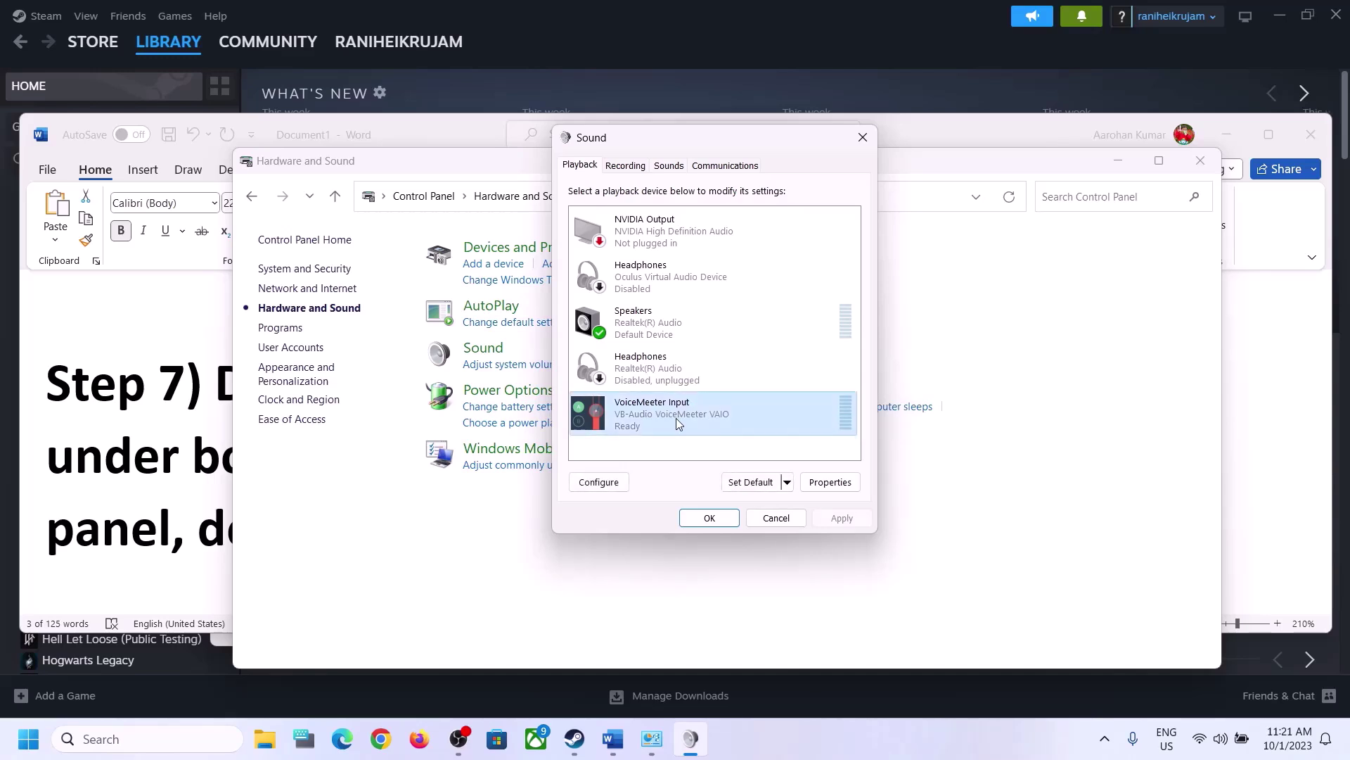
right_click(676, 420)
left_click(725, 466)
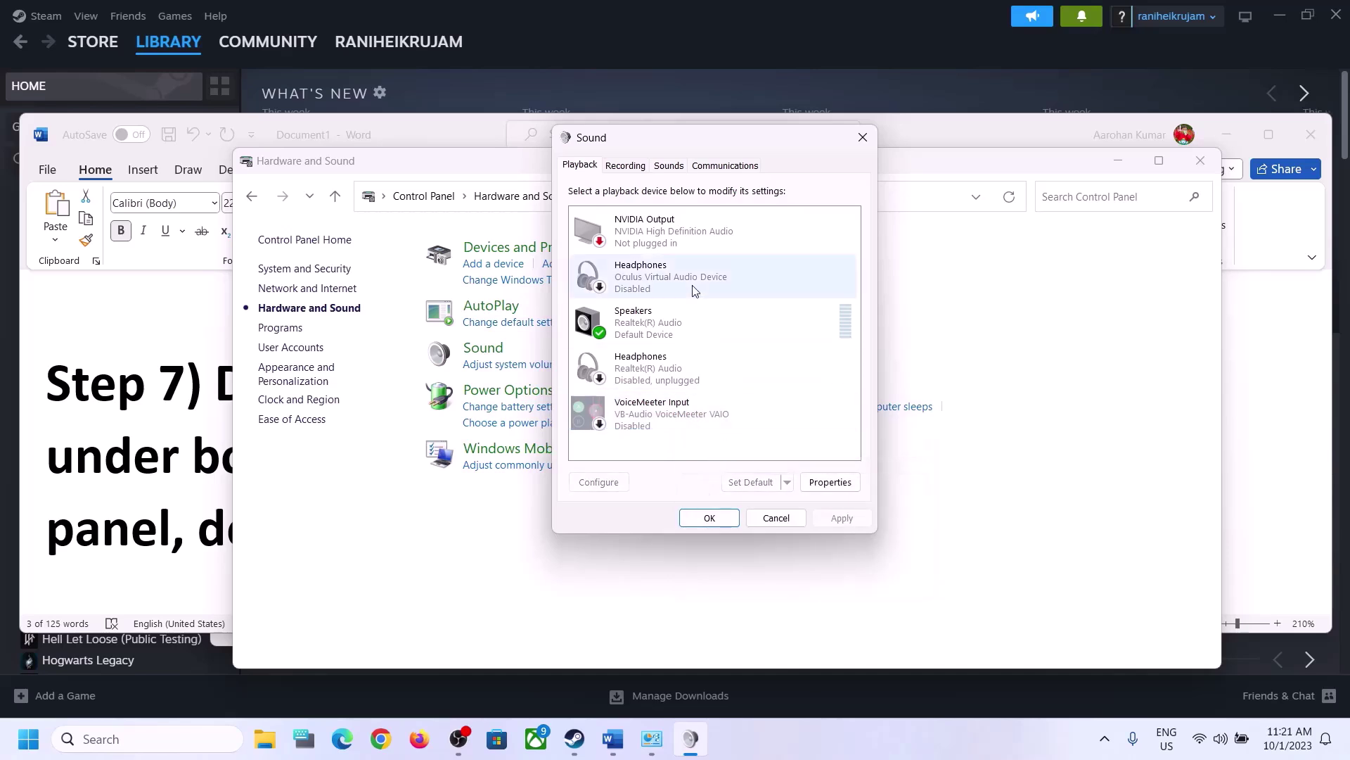
Step: Disable the NVIDIA Output playback device, check the Realtek speakers entry, and close the Sound dialog
left_click(638, 329)
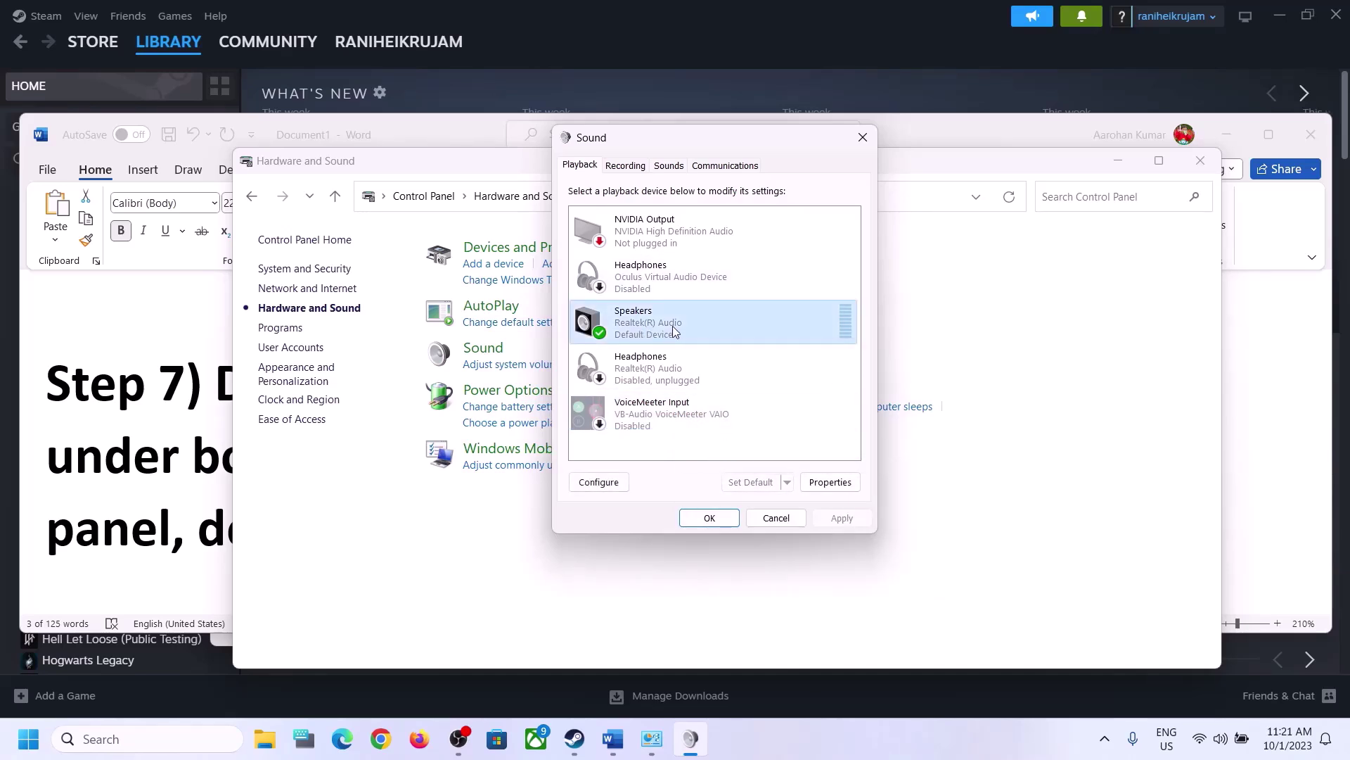
left_click(677, 232)
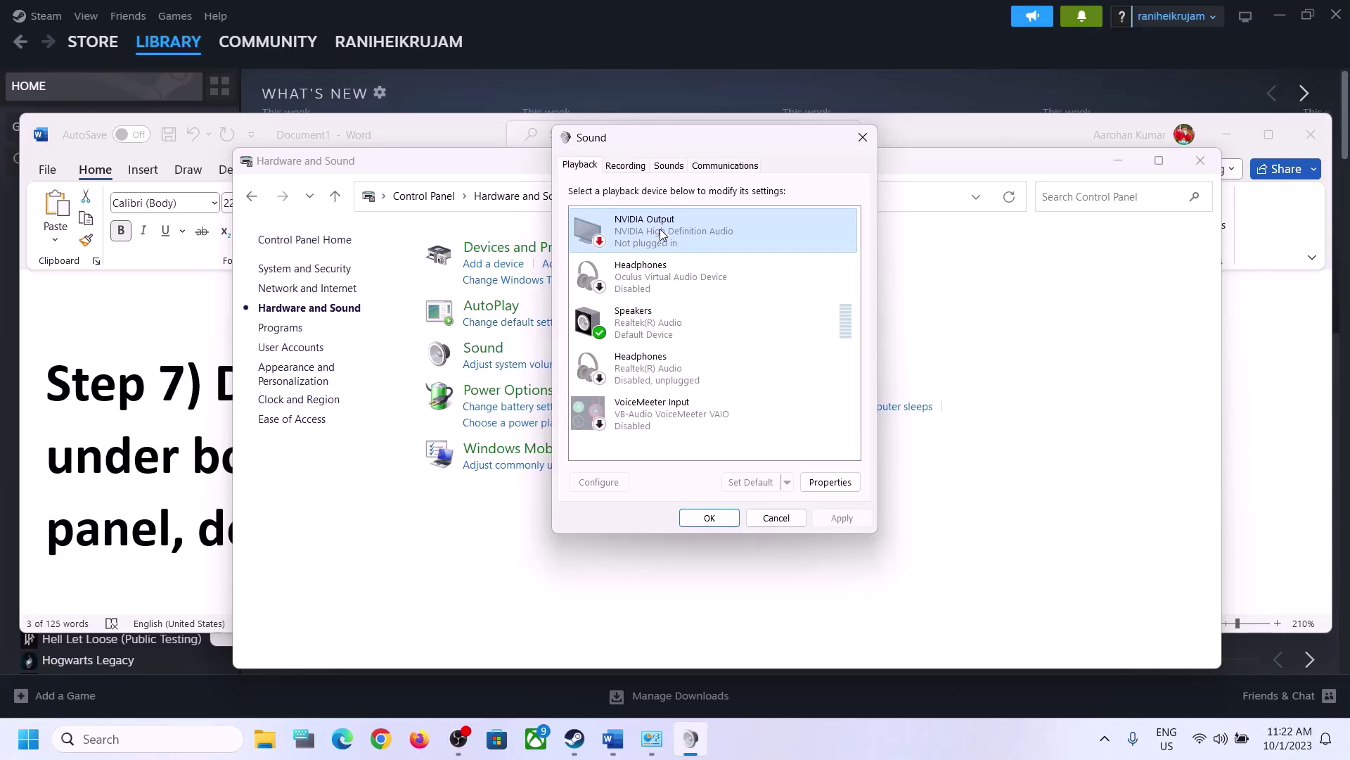
right_click(661, 233)
left_click(705, 258)
left_click(631, 340)
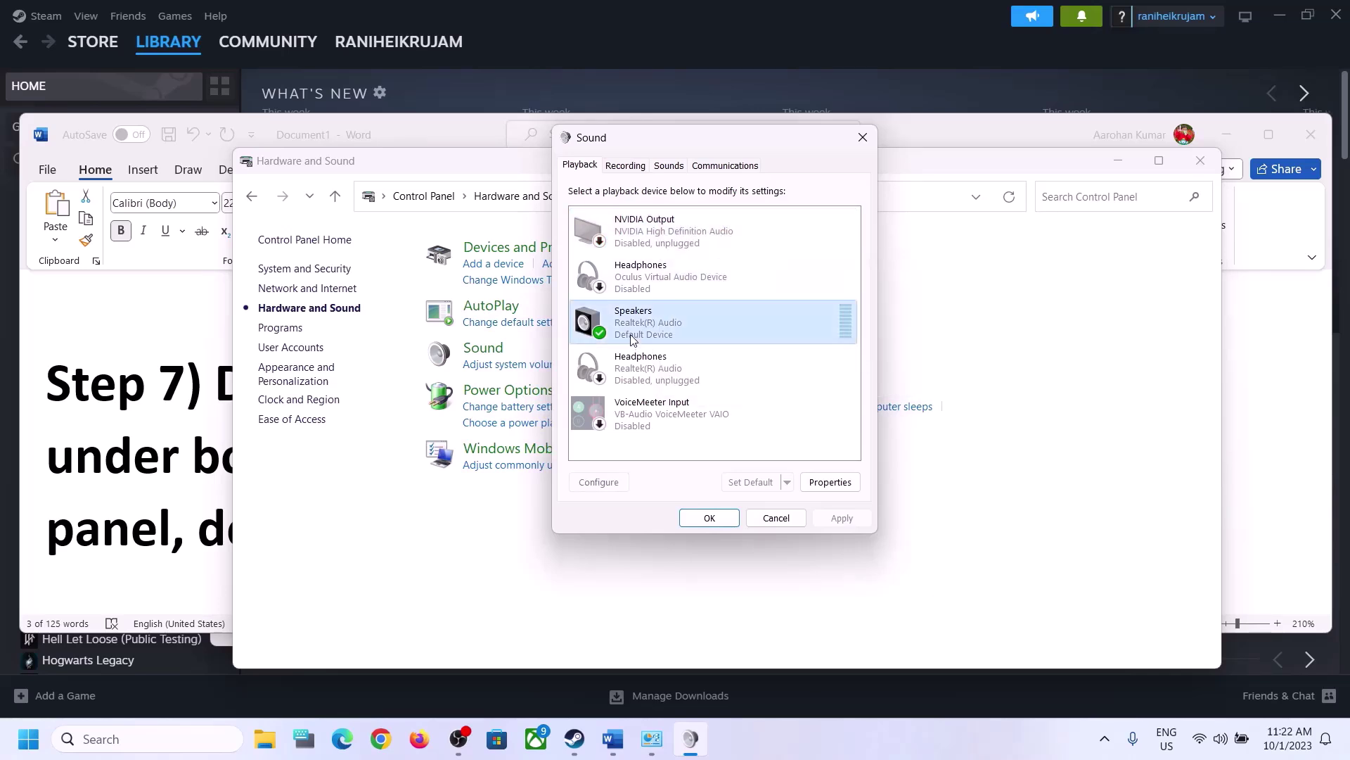
right_click(665, 328)
left_click(613, 329)
left_click(863, 137)
Step: Open Device Manager and expand the Sound, video and game controllers category
right_click(28, 738)
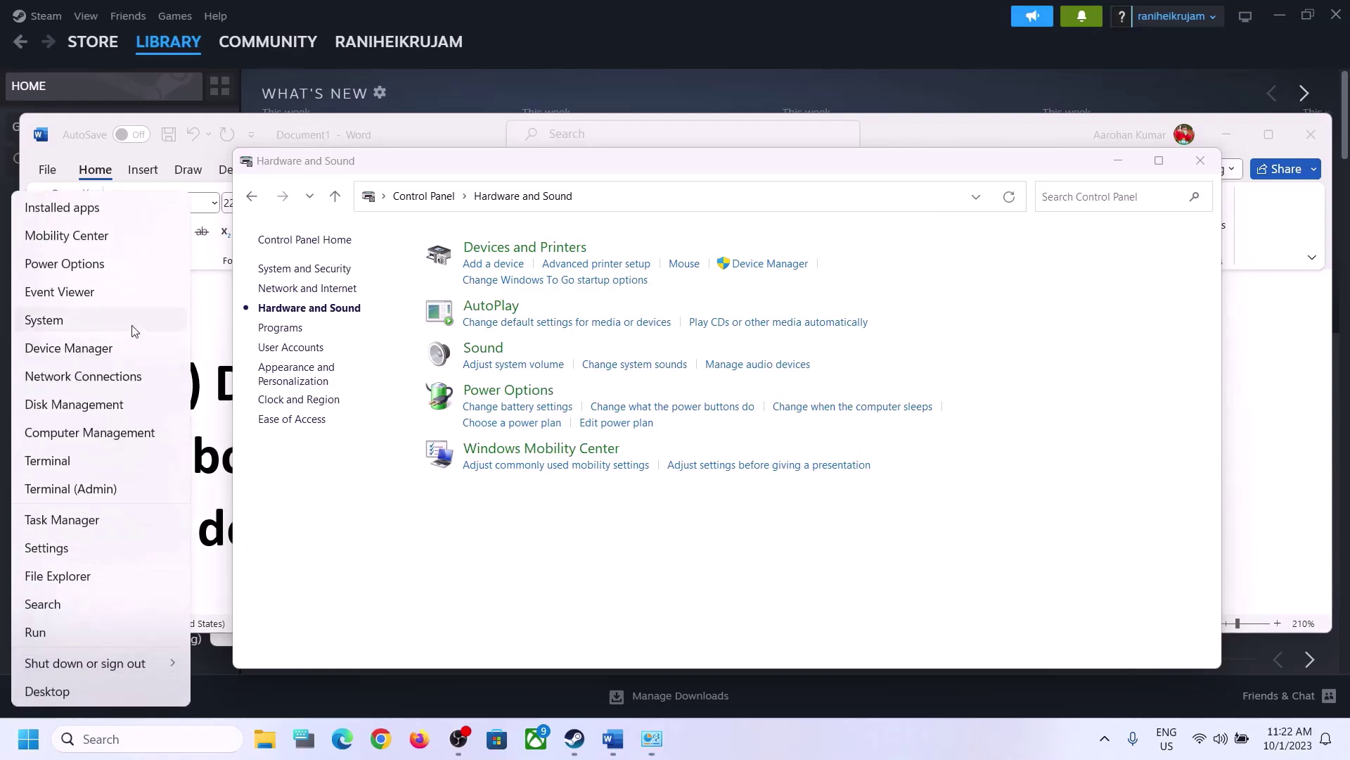
left_click(79, 351)
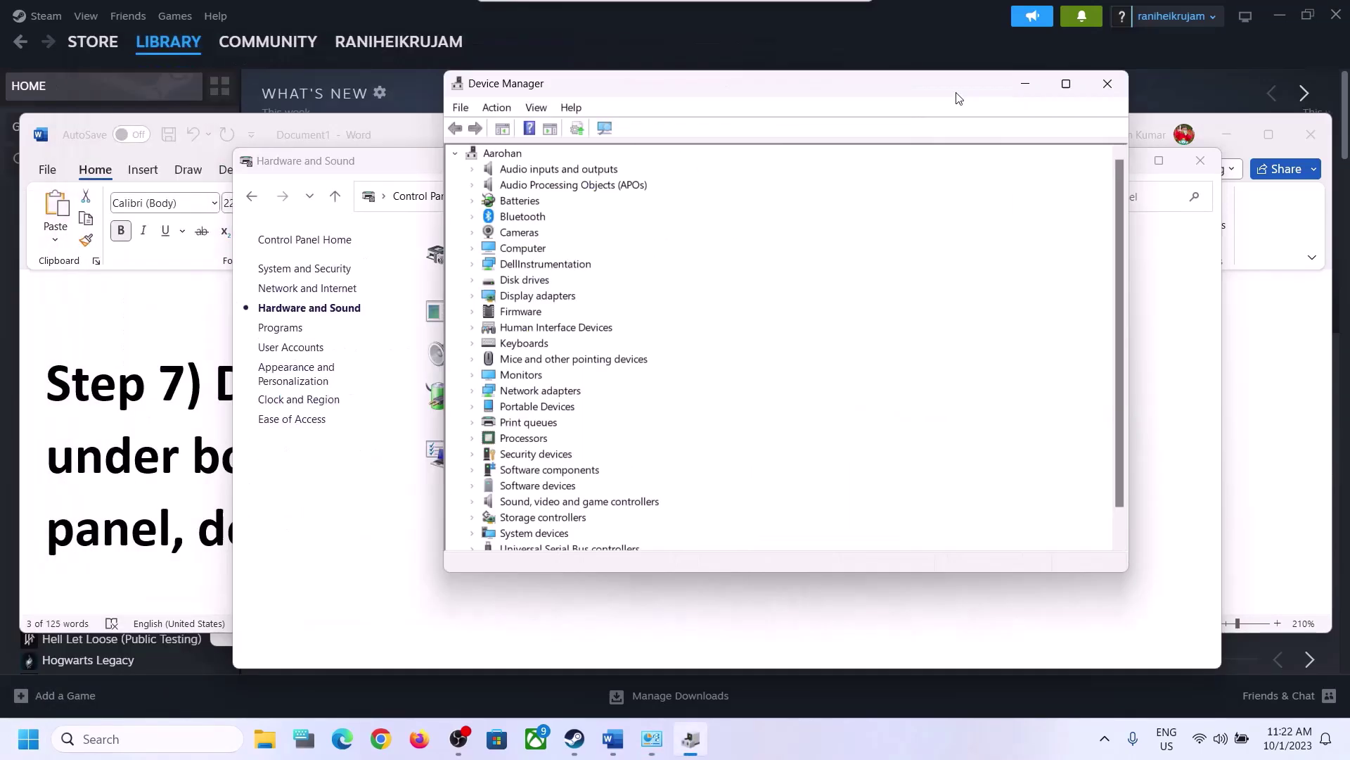
scroll(612, 507, "down", 1)
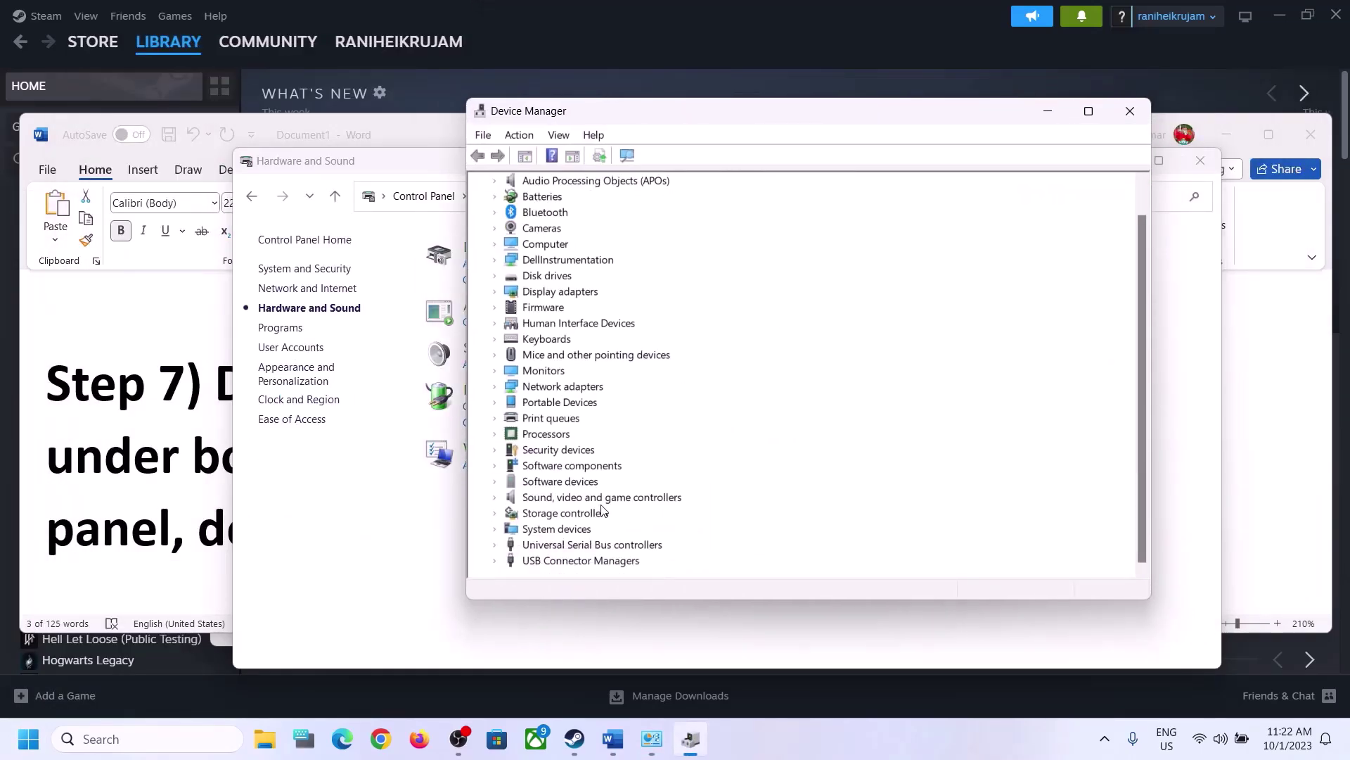
left_click(602, 499)
left_click(494, 497)
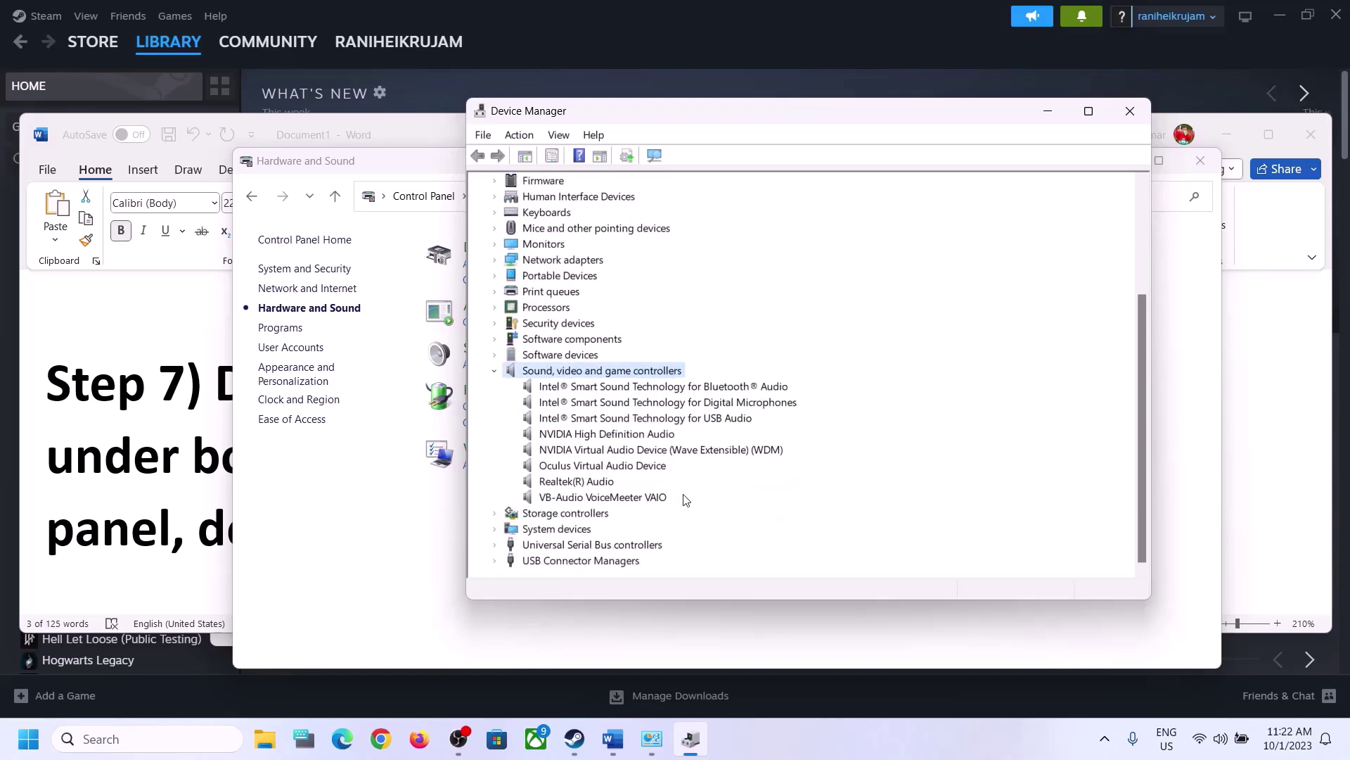
Step: Disable the VB-Audio VoiceMeeter VAIO device in Device Manager and confirm it
left_click(571, 483)
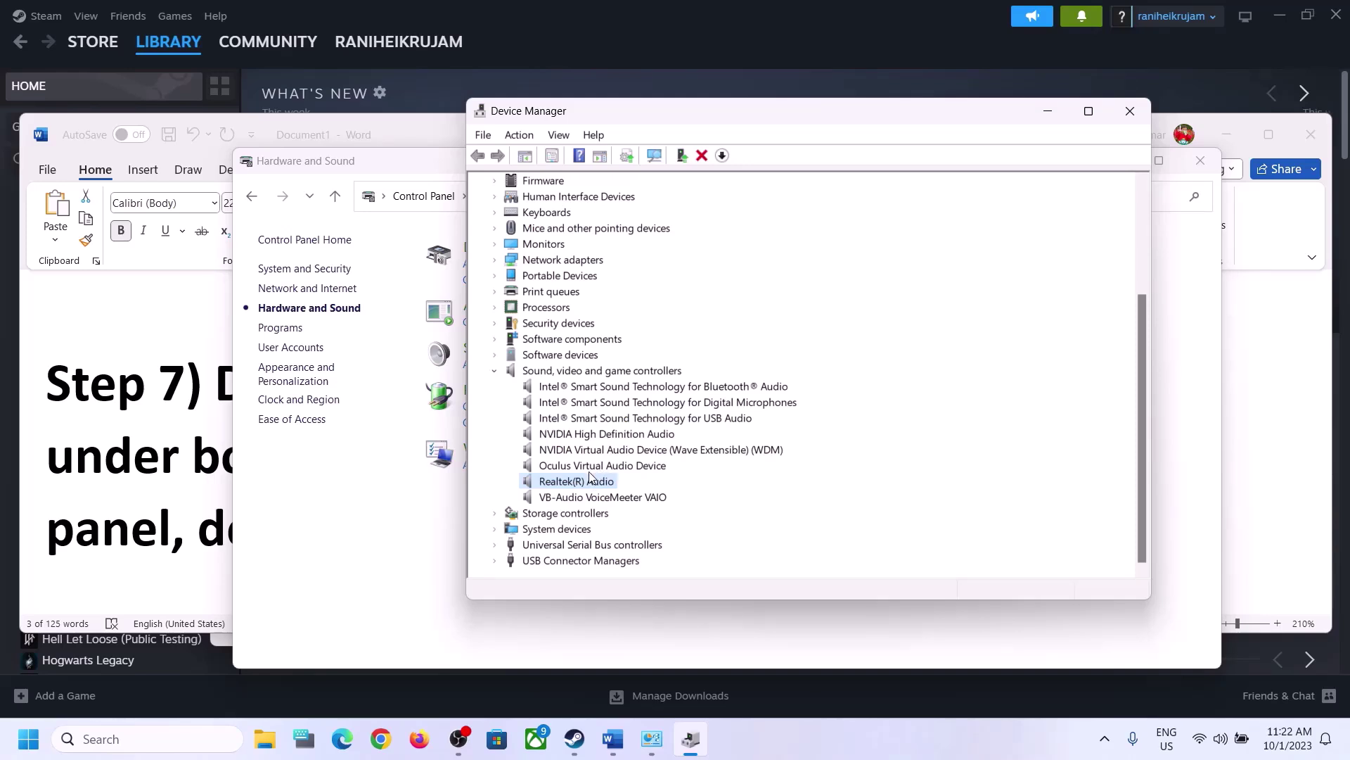
left_click(586, 498)
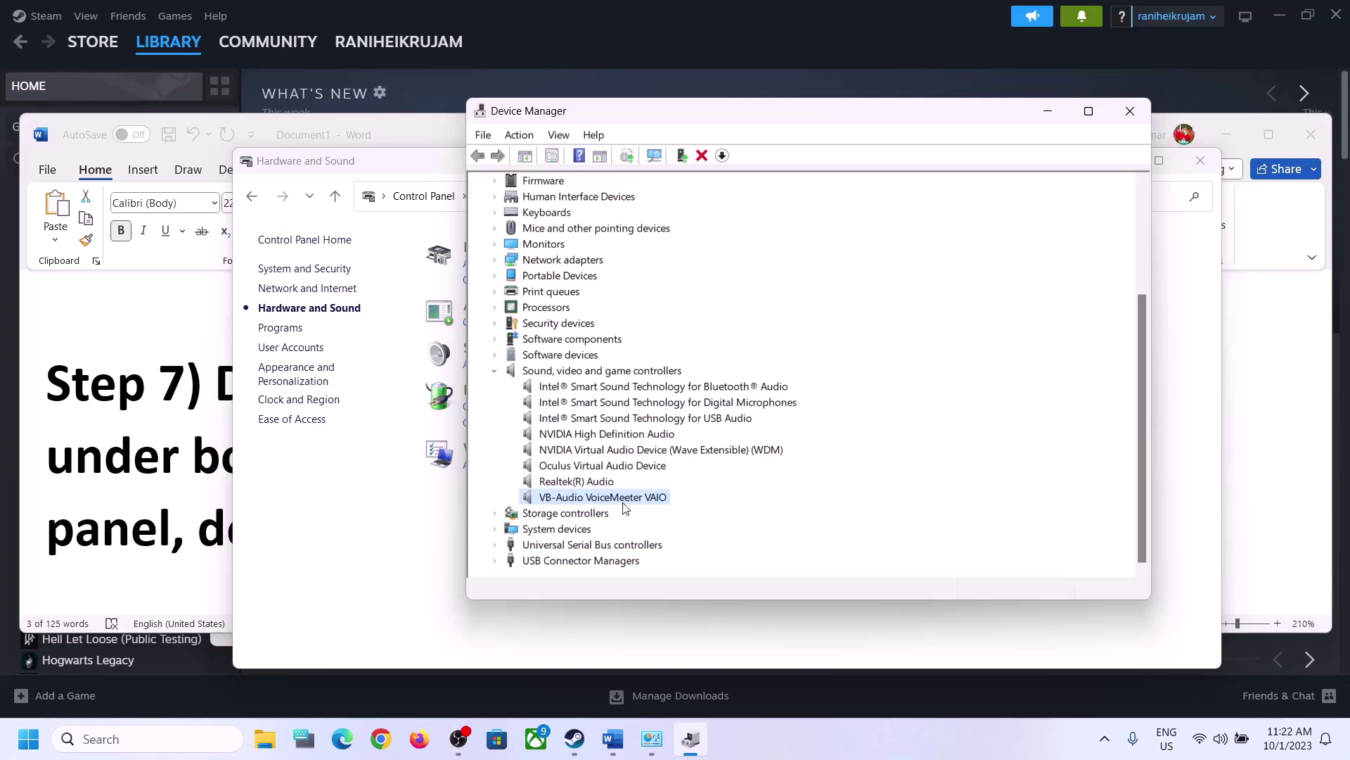
right_click(623, 507)
left_click(703, 538)
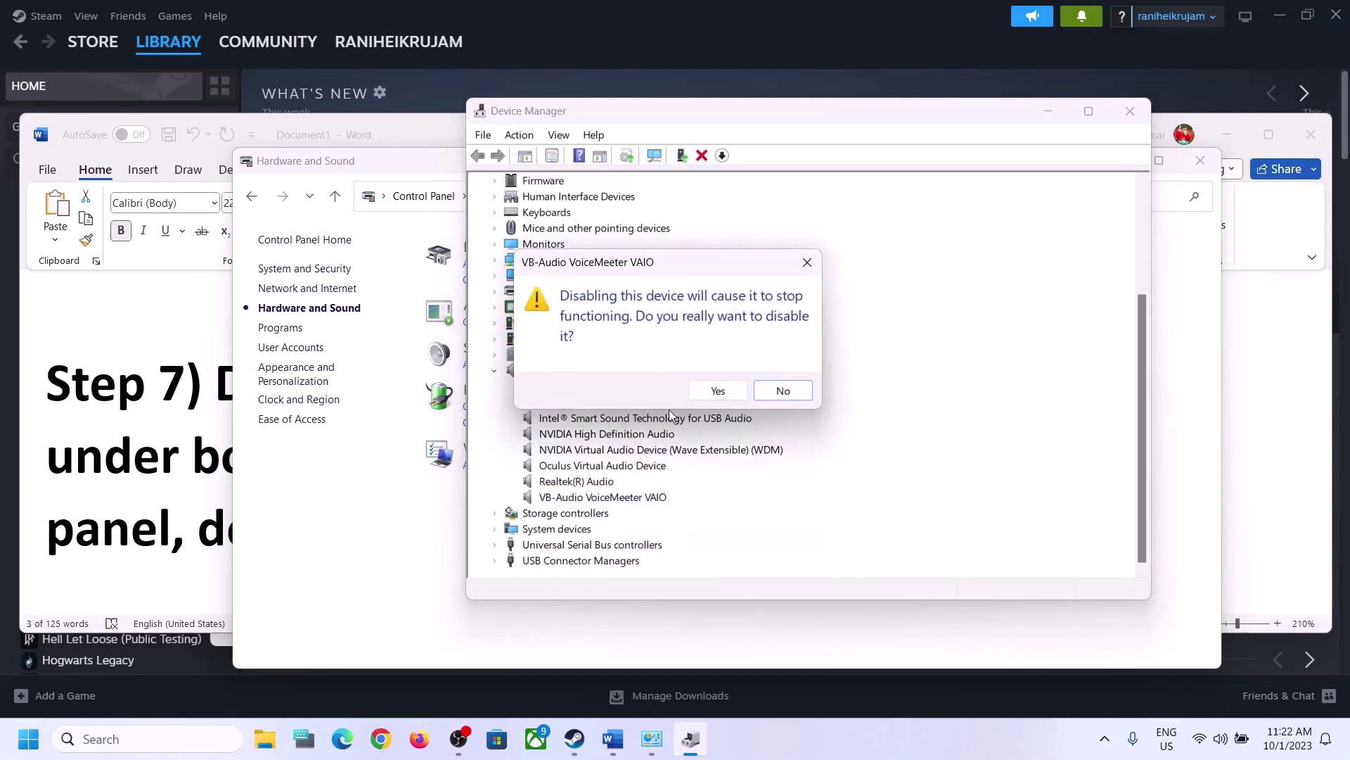
left_click(717, 391)
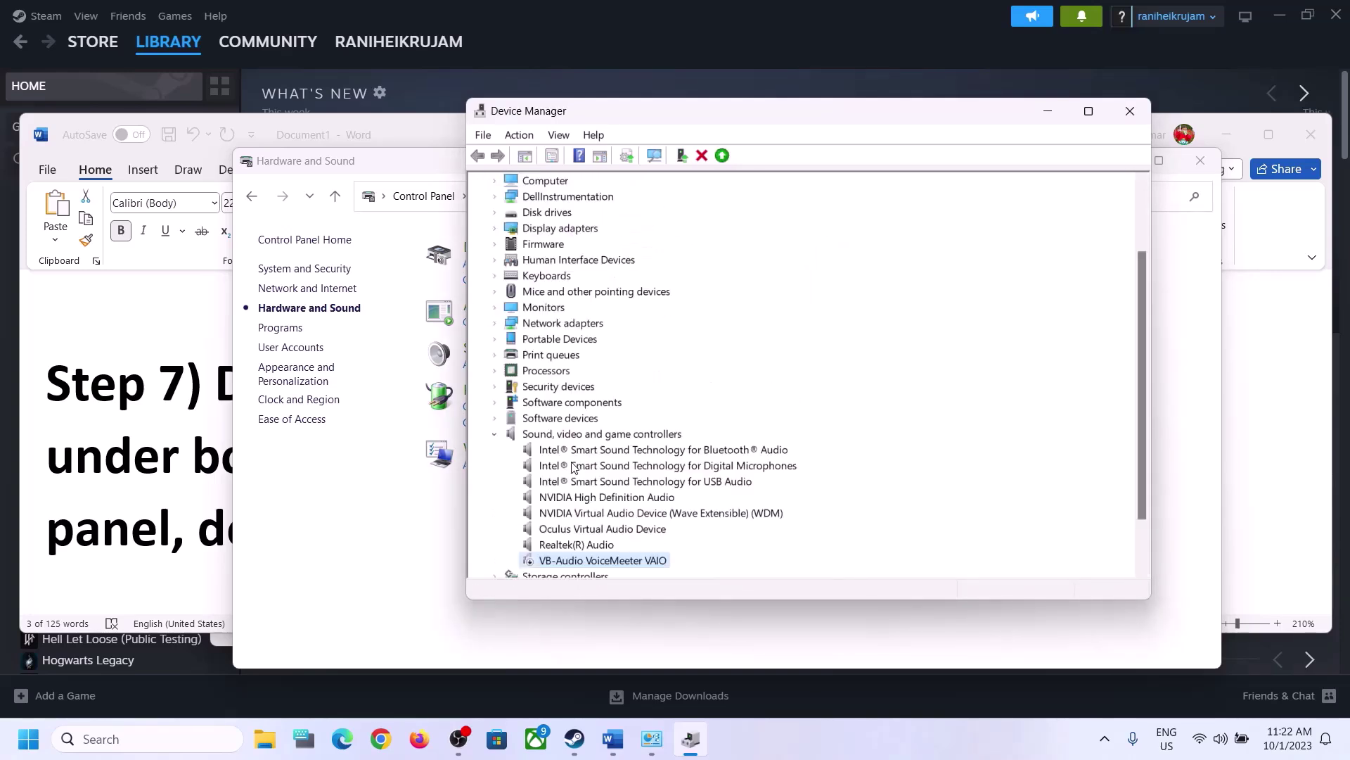
Step: Disable the Oculus Virtual Audio Device under the sound controllers and confirm it
left_click(581, 532)
right_click(593, 537)
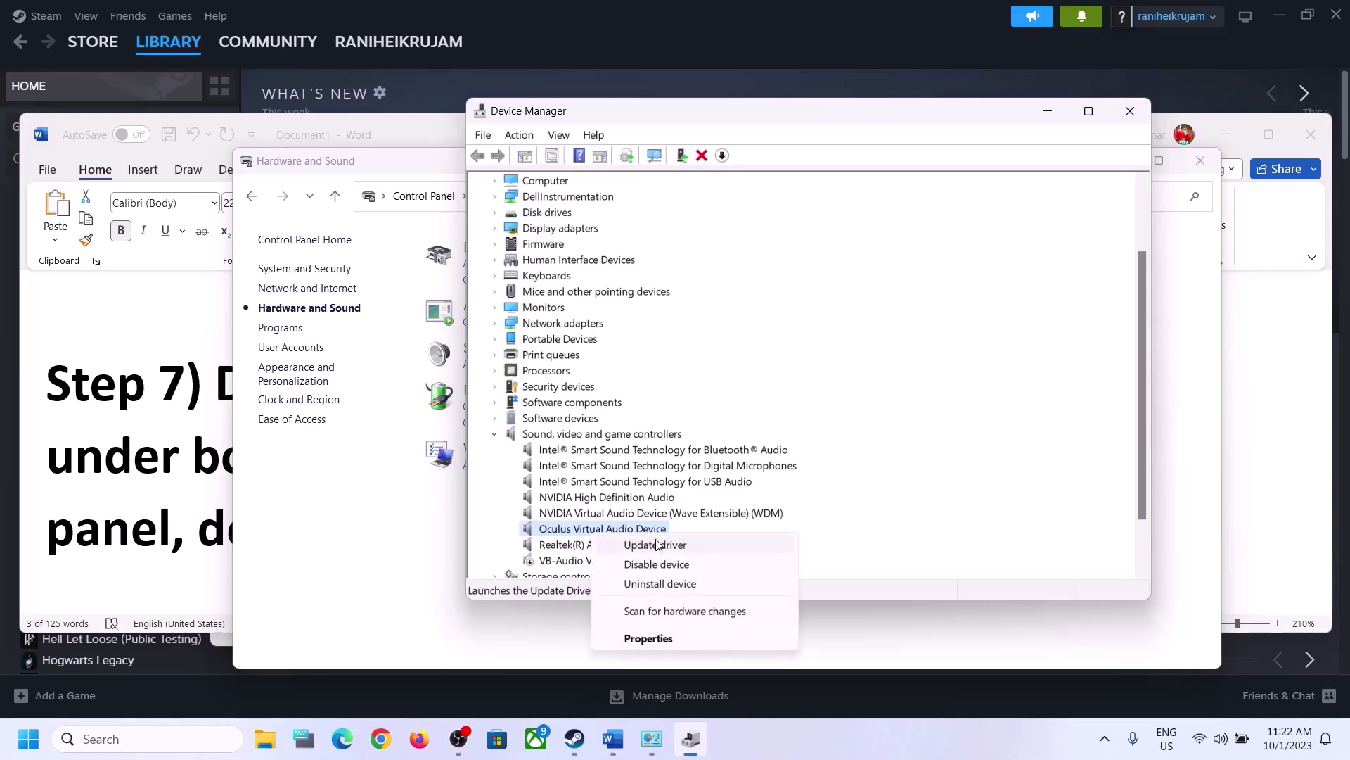
left_click(660, 564)
left_click(704, 396)
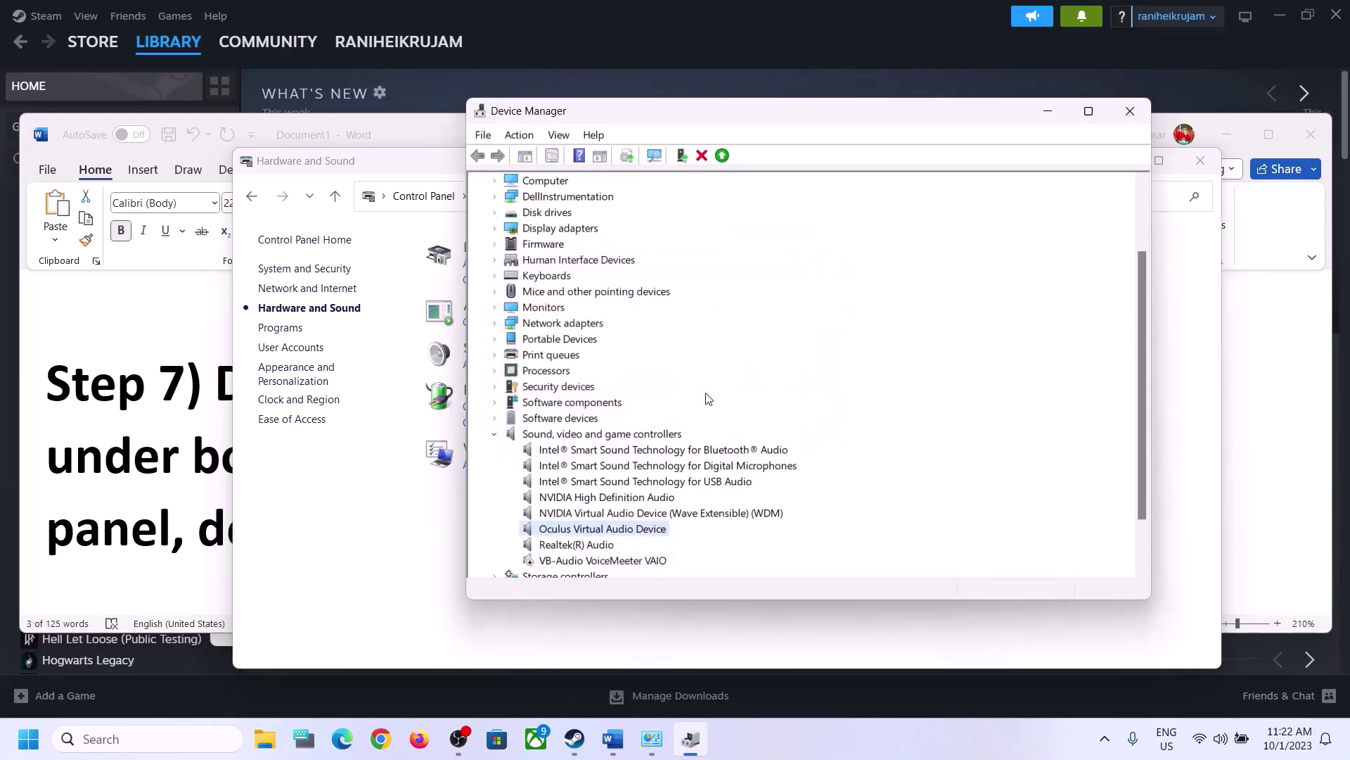
scroll(673, 466, "down", 1)
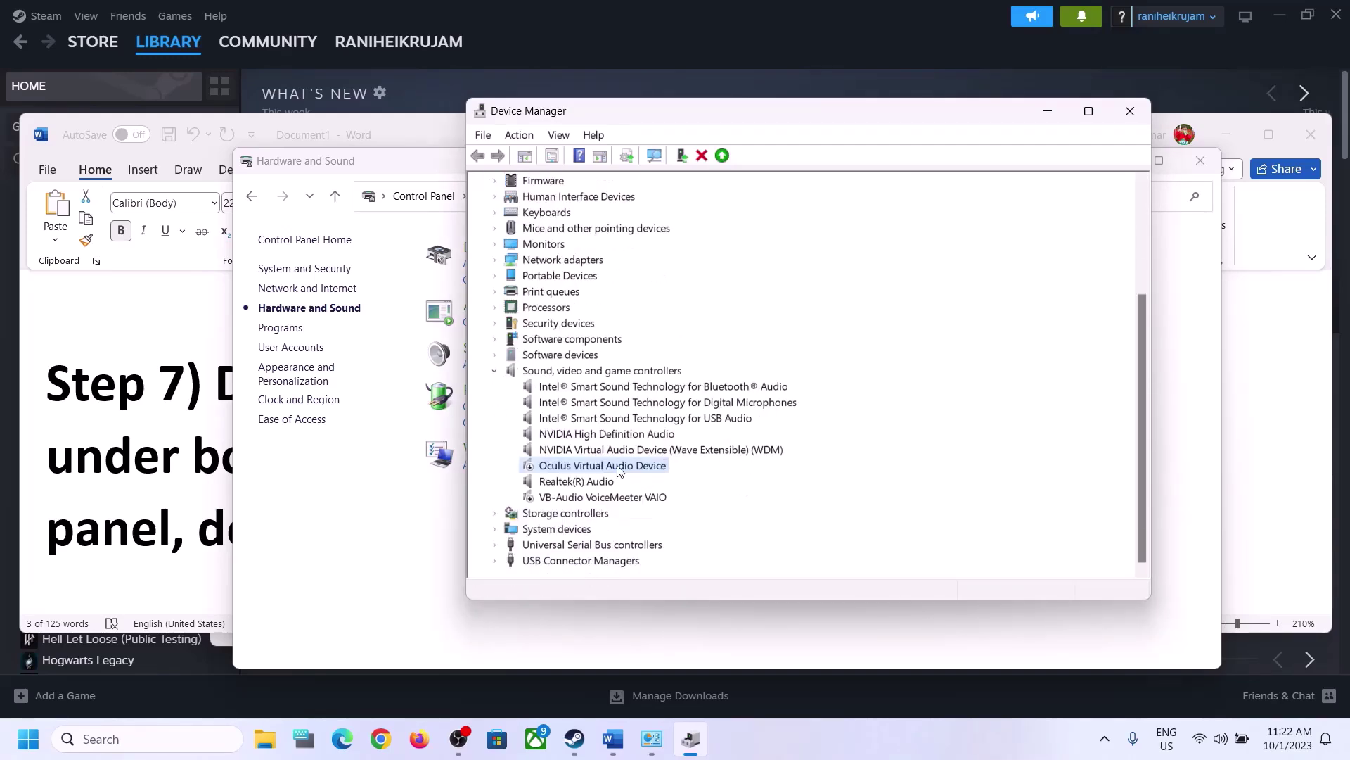
Step: Disable the NVIDIA Virtual Audio Device (Wave Extensible) (WDM) under the sound controllers and confirm it
left_click(605, 454)
right_click(603, 455)
left_click(674, 485)
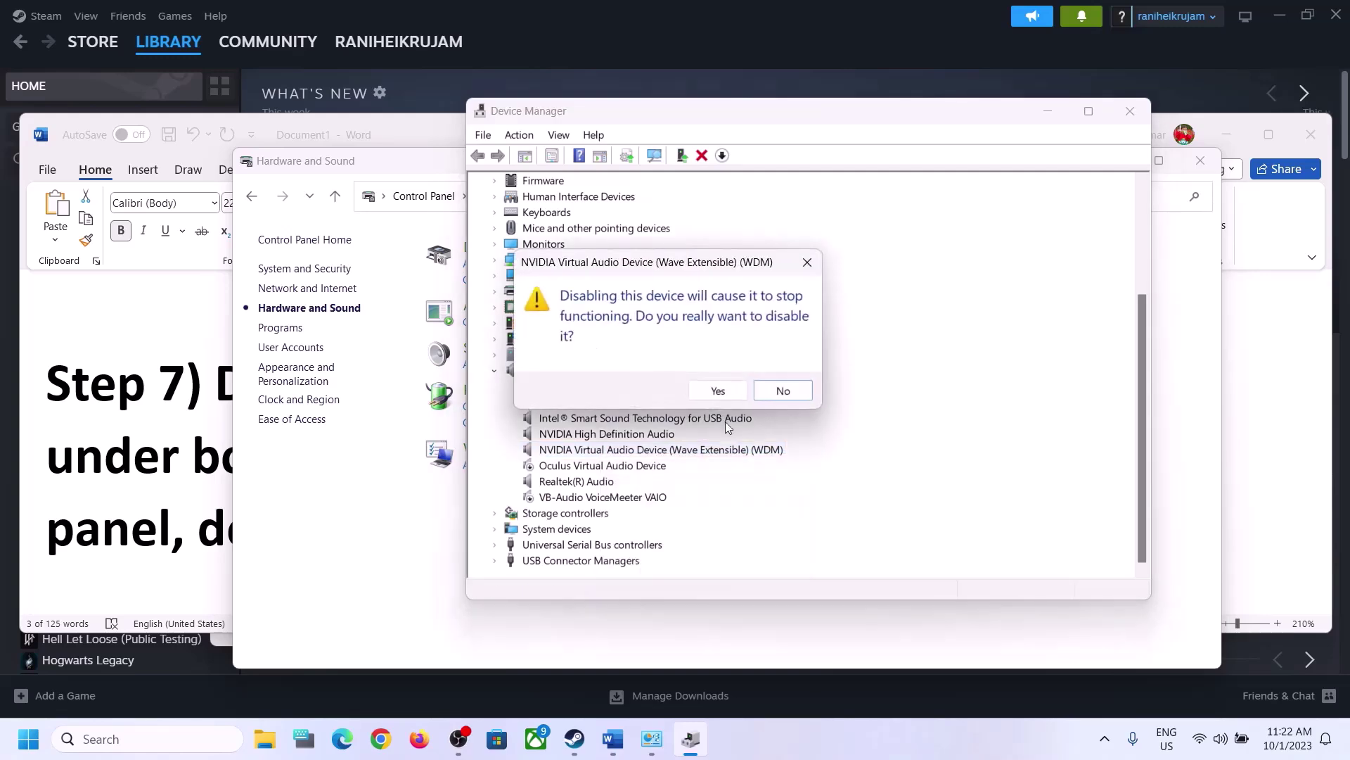
left_click(711, 391)
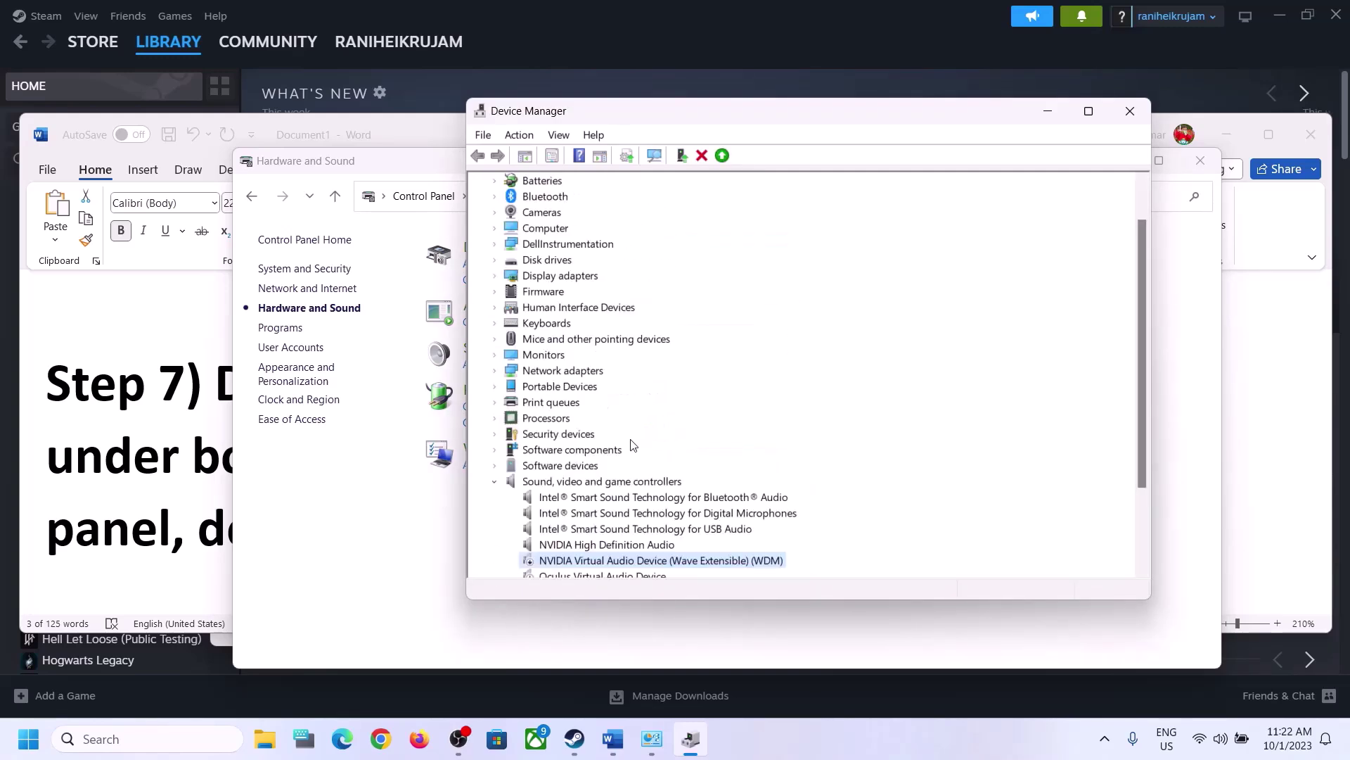
Step: Disable the NVIDIA High Definition Audio device, confirm it, and close Device Manager
right_click(586, 545)
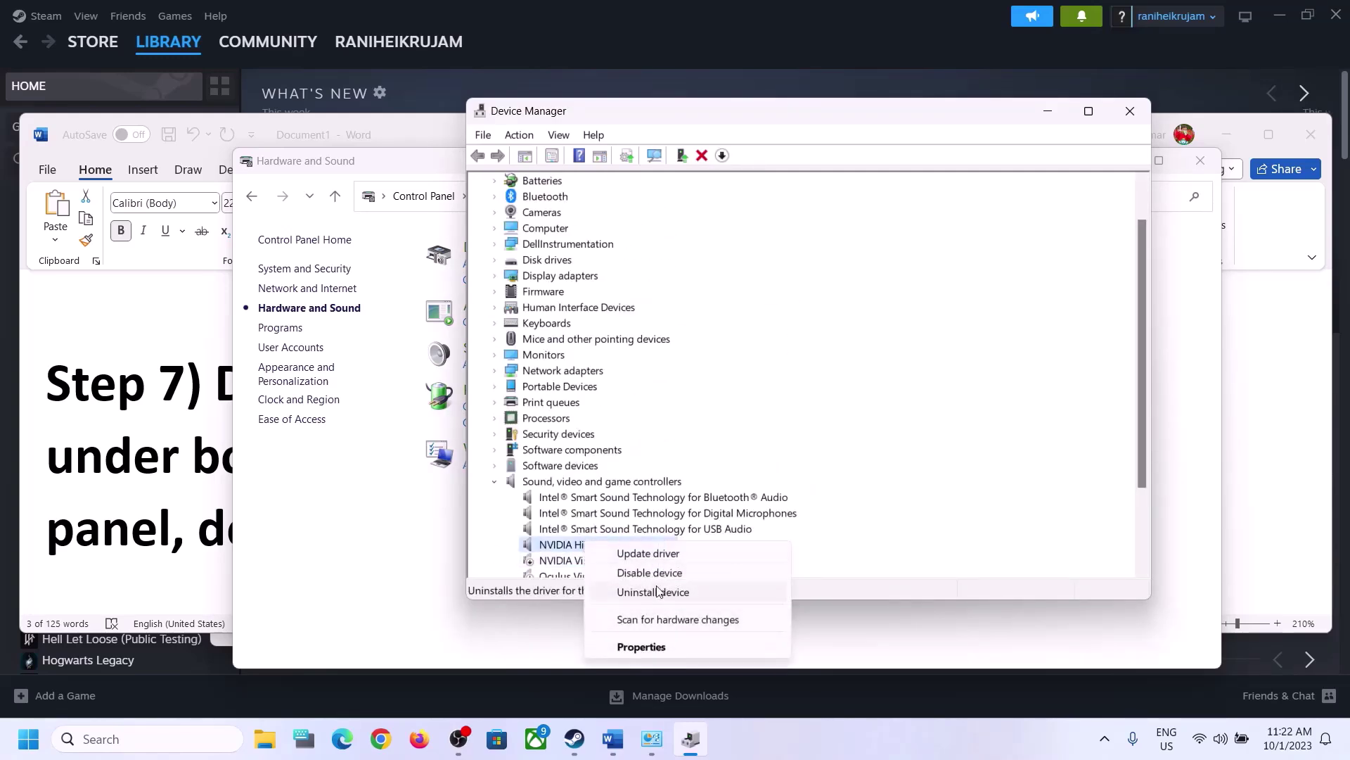
left_click(656, 577)
left_click(718, 391)
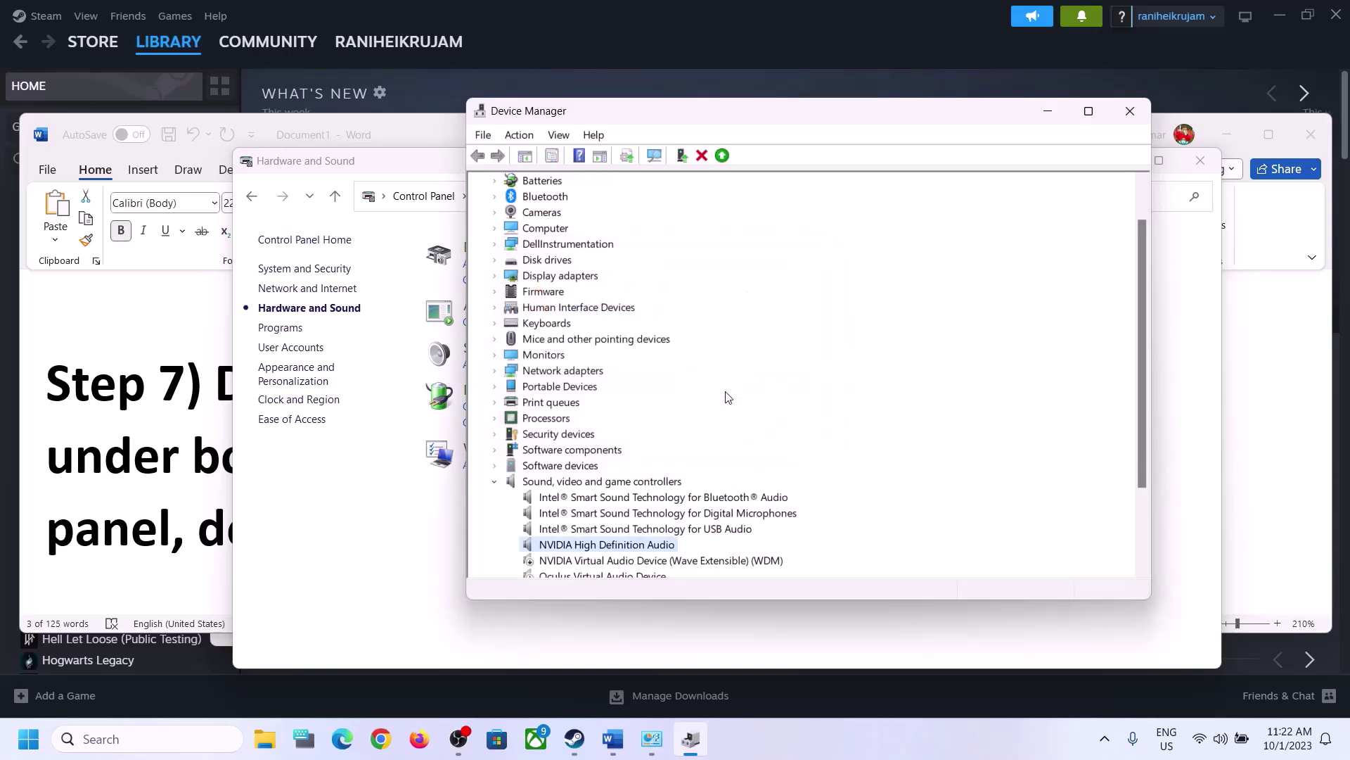
scroll(729, 408, "down", 3)
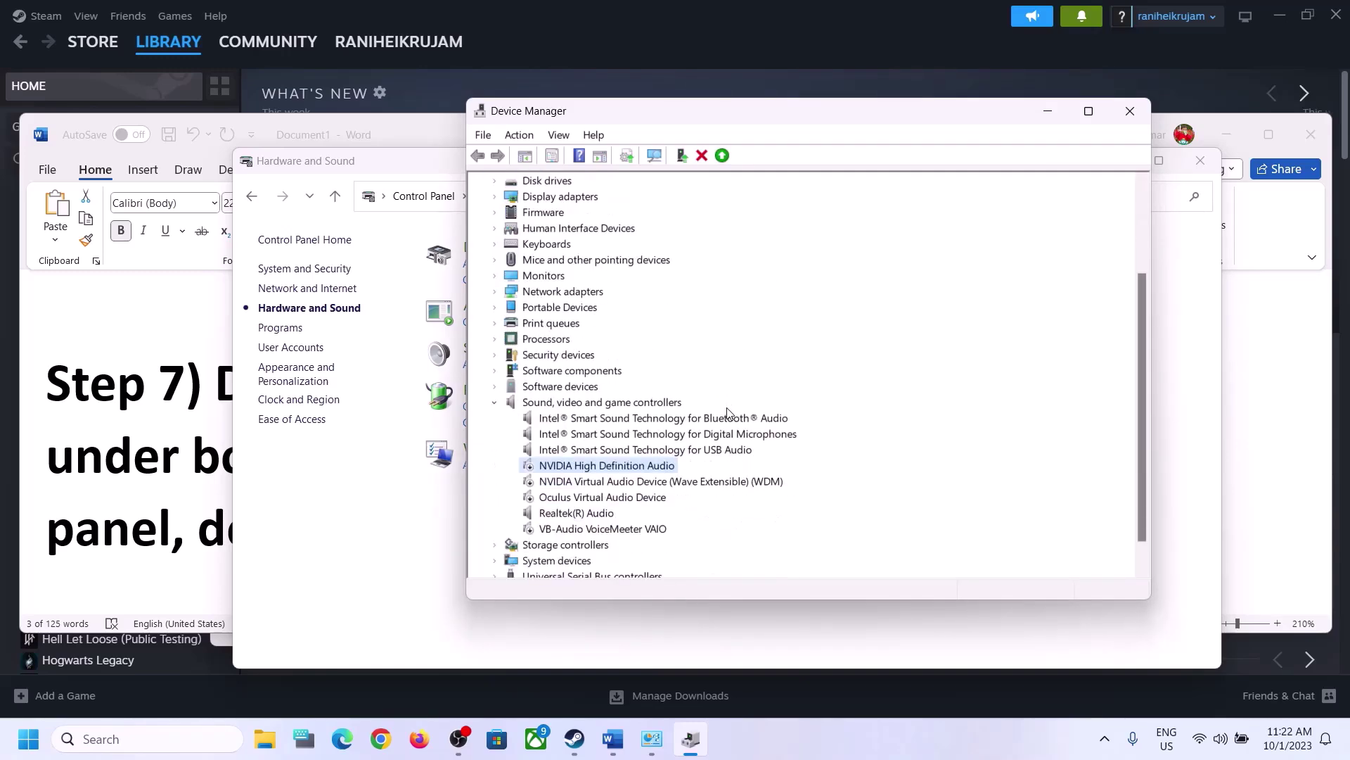
left_click(567, 482)
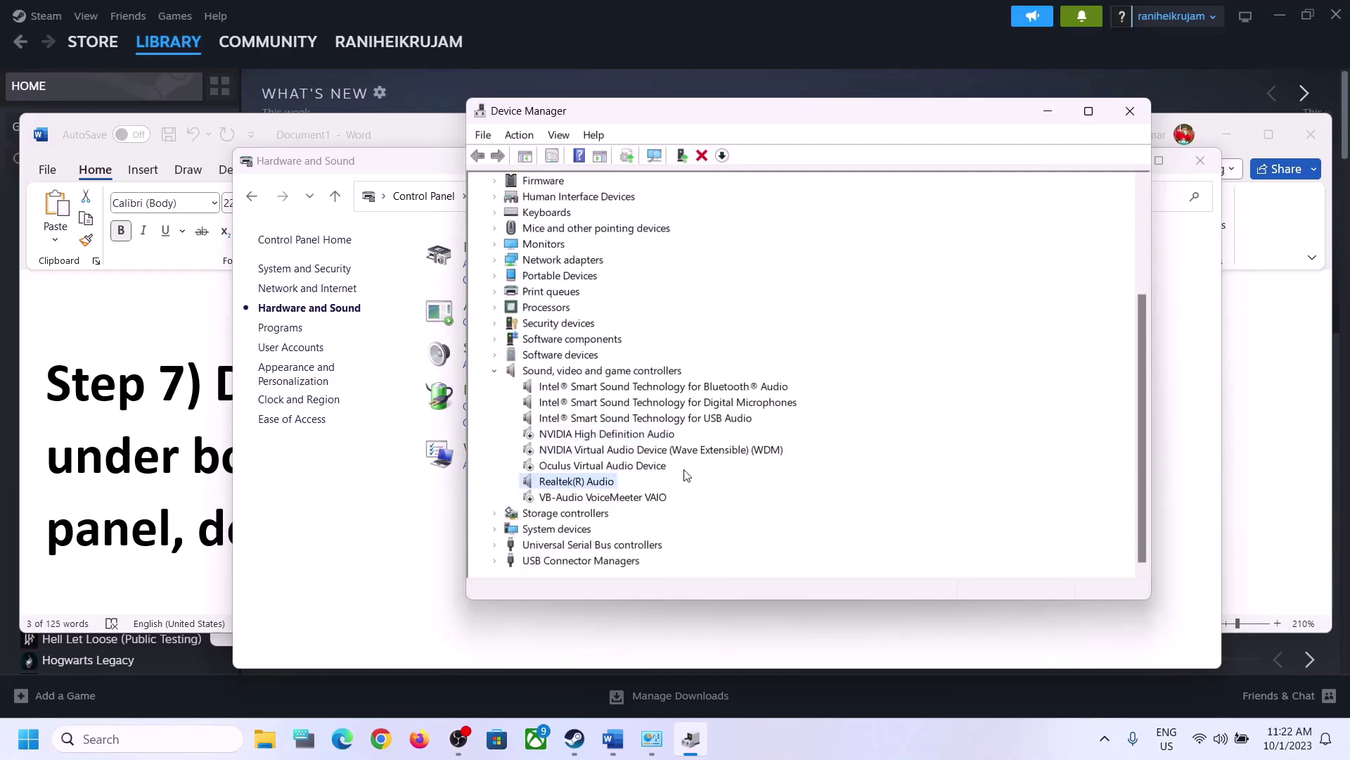
left_click(1130, 111)
Step: Switch to the Word document and copy the shell:::{A8A91A66-3A7D-4424-8D24-04E180695C7A} command under Step 8
left_click(112, 471)
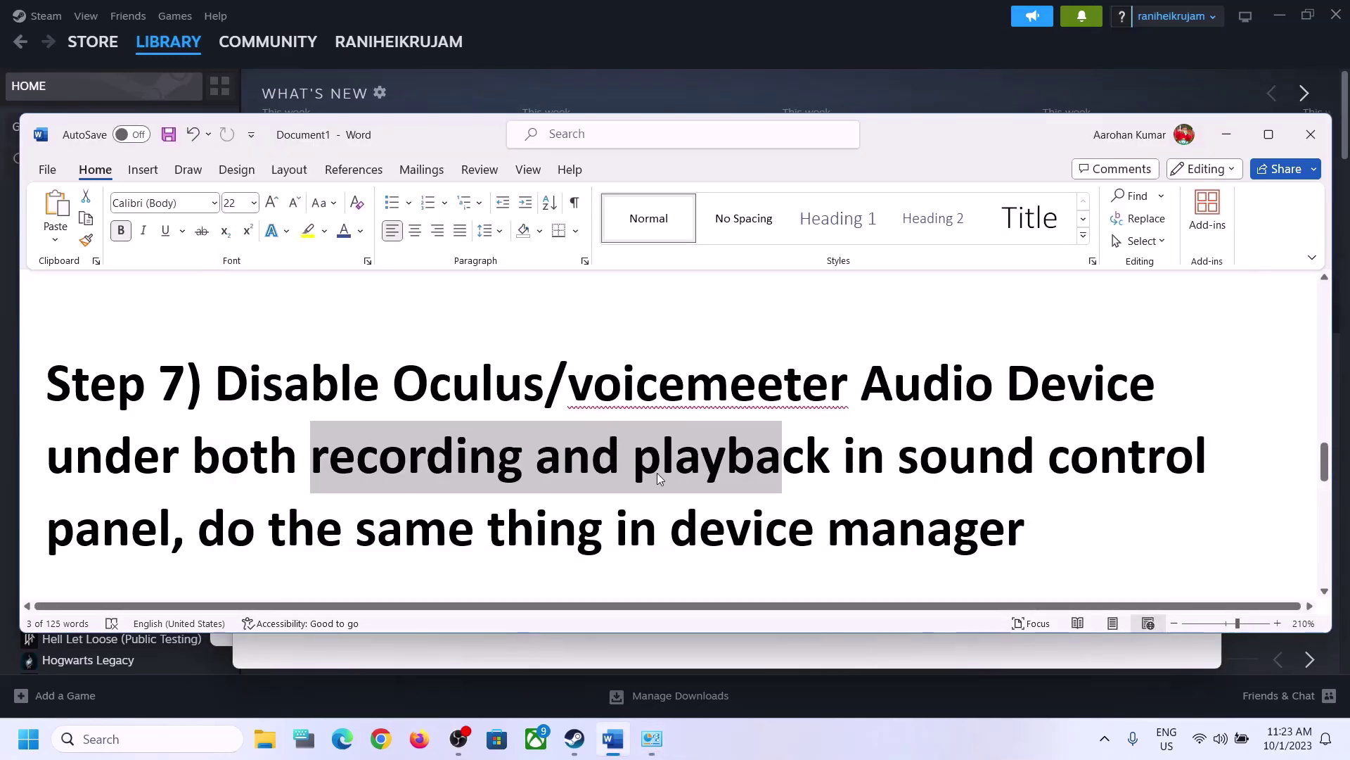
scroll(661, 478, "down", 2)
scroll(525, 499, "down", 3)
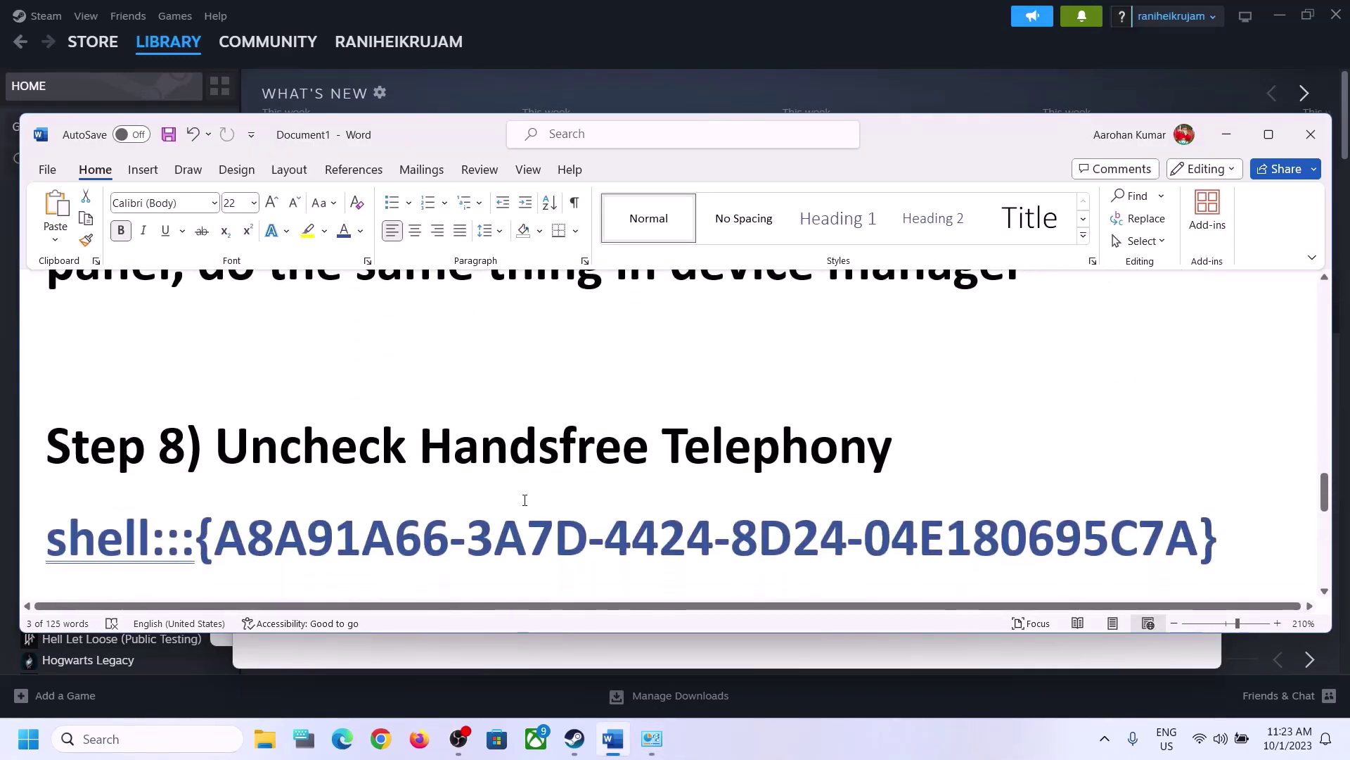
left_click_drag(250, 358, 835, 361)
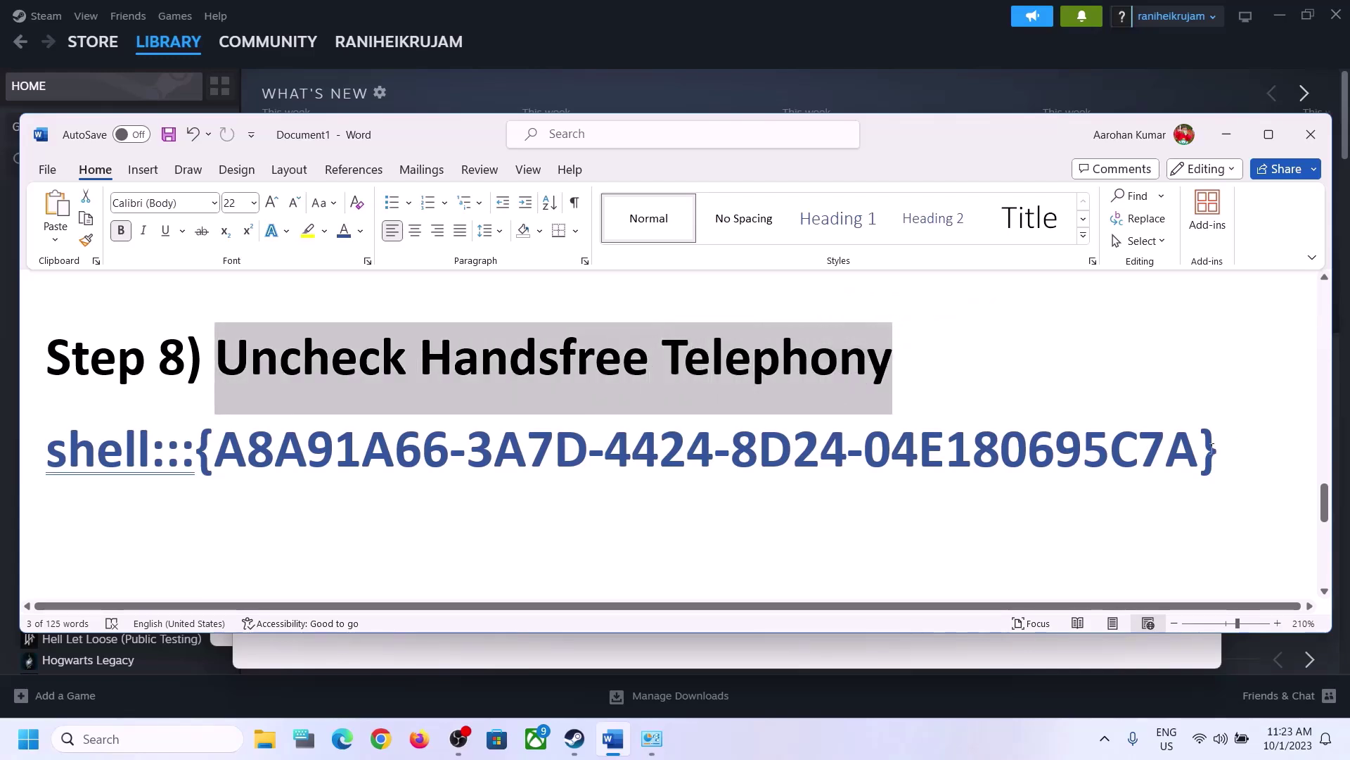
left_click_drag(1211, 444, 125, 456)
right_click(129, 456)
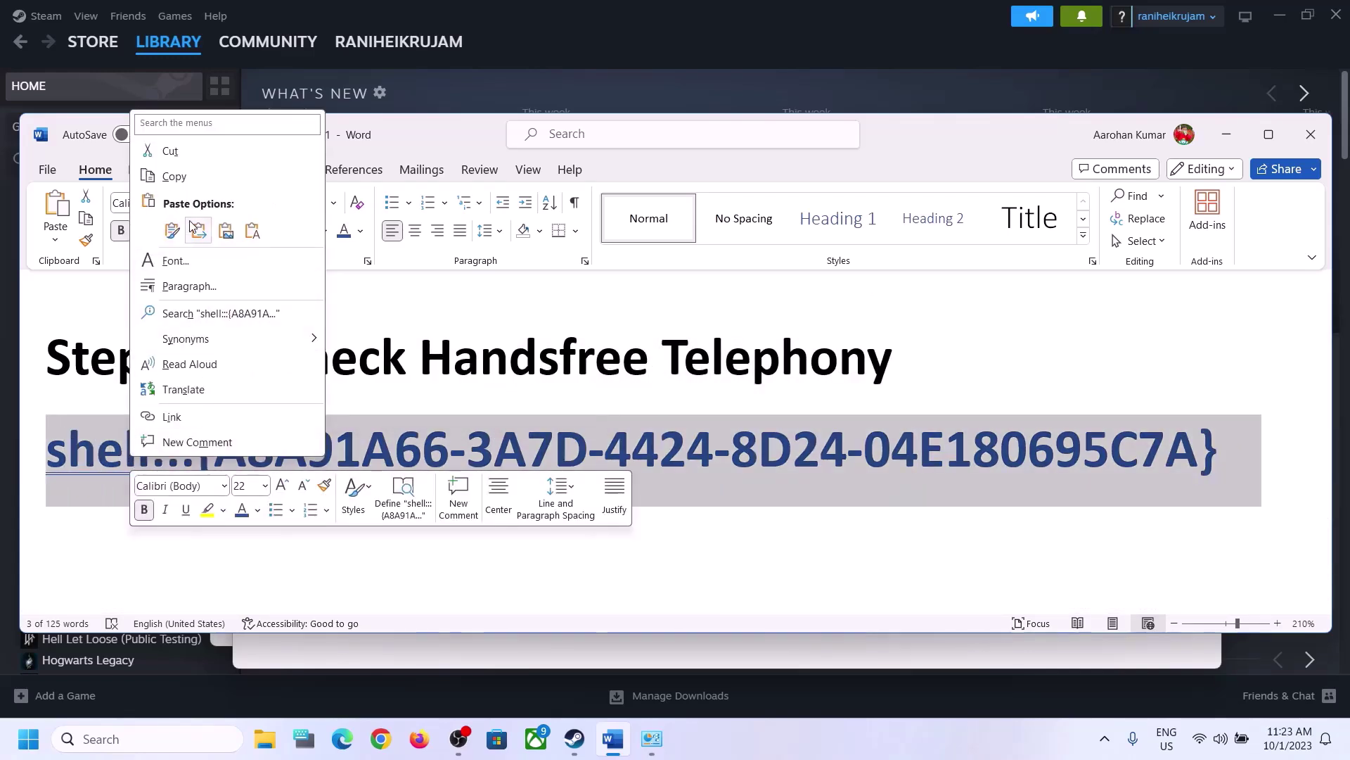
left_click(183, 180)
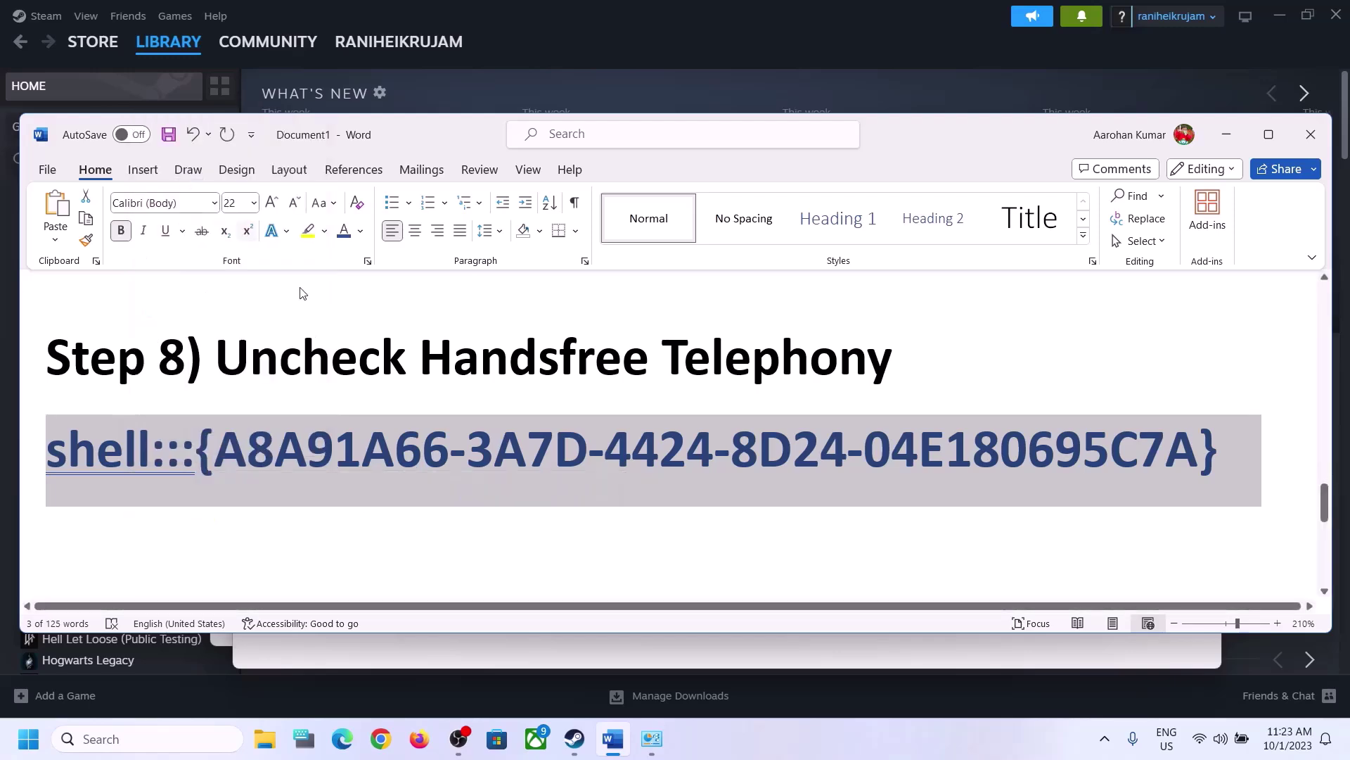
Step: Open the Run dialog and execute the copied shell command to open Devices and Printers
left_click(187, 738)
type("run")
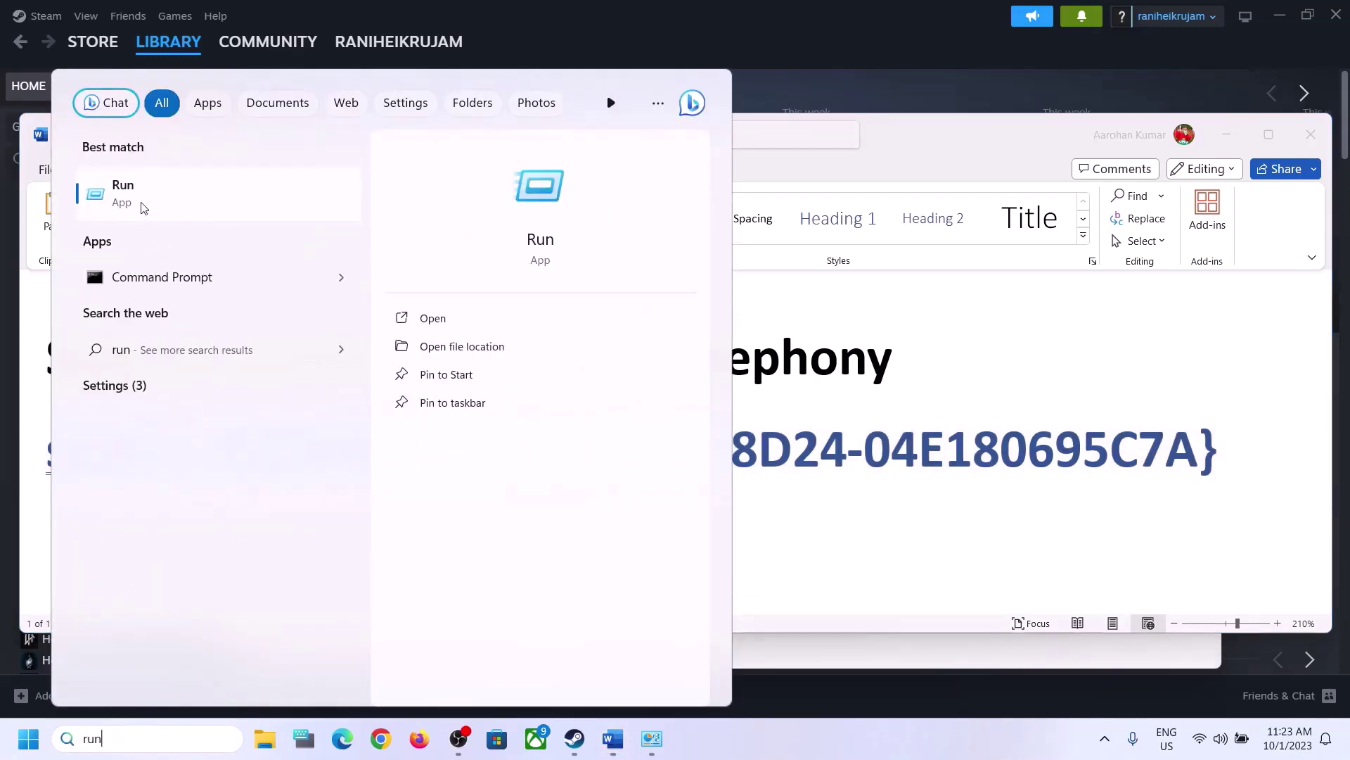
left_click(132, 188)
key("ctrl+v")
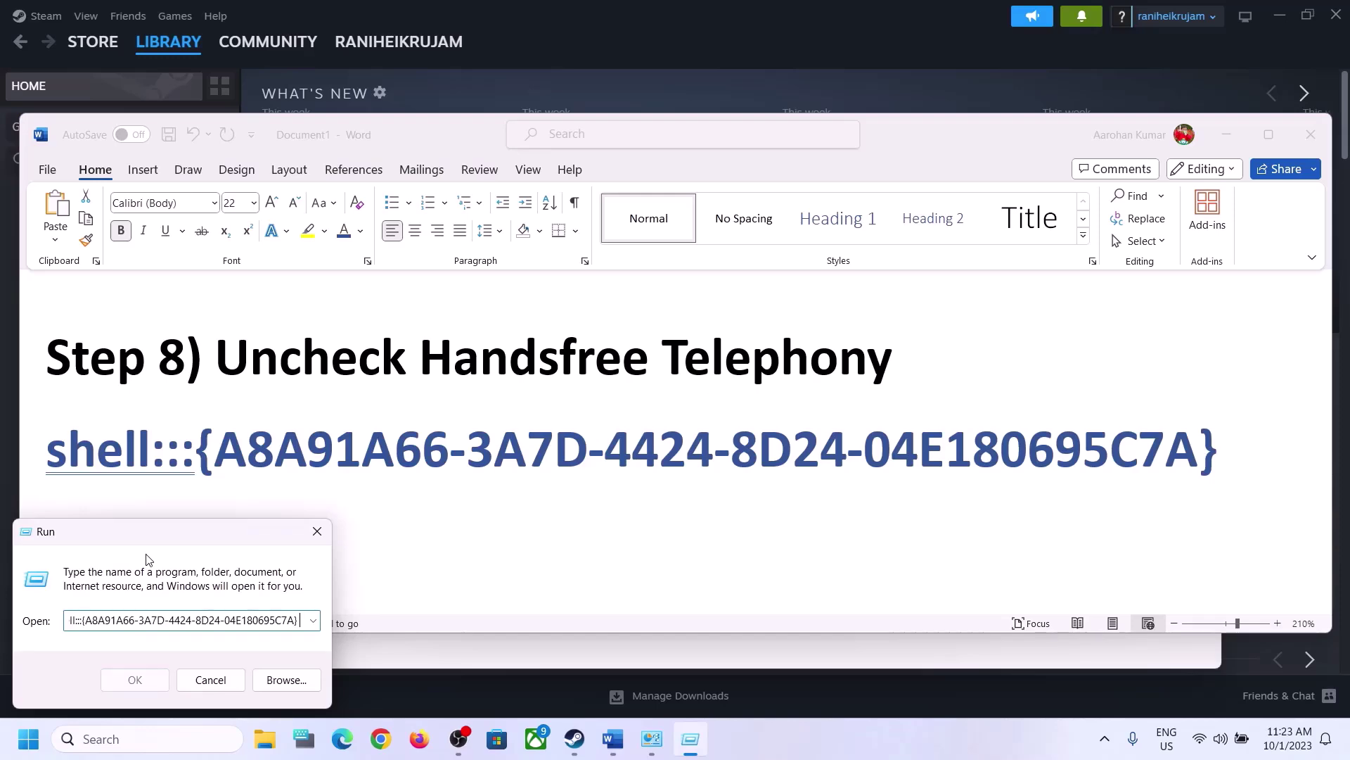
left_click(135, 679)
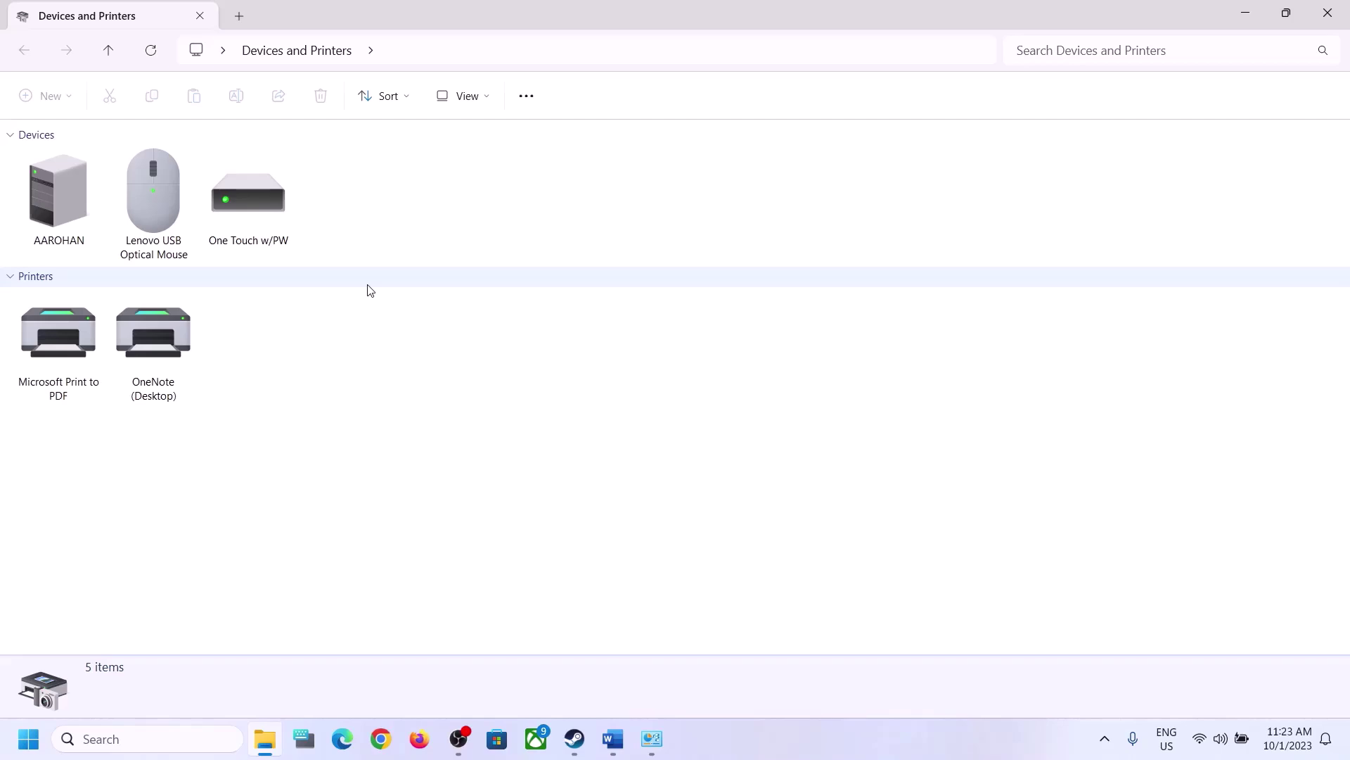
Step: Open the properties of the iBall SoundStar headset and show its Bluetooth services
left_click(870, 748)
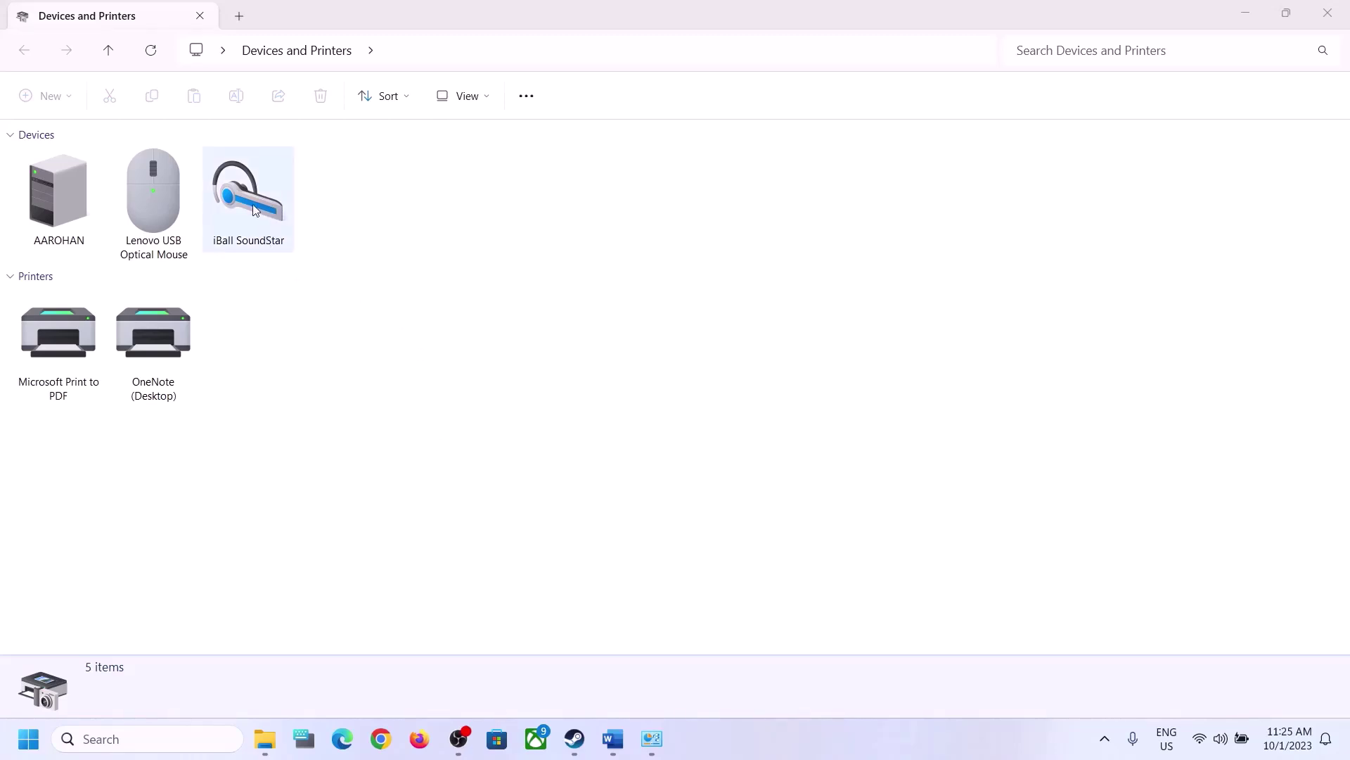
right_click(252, 205)
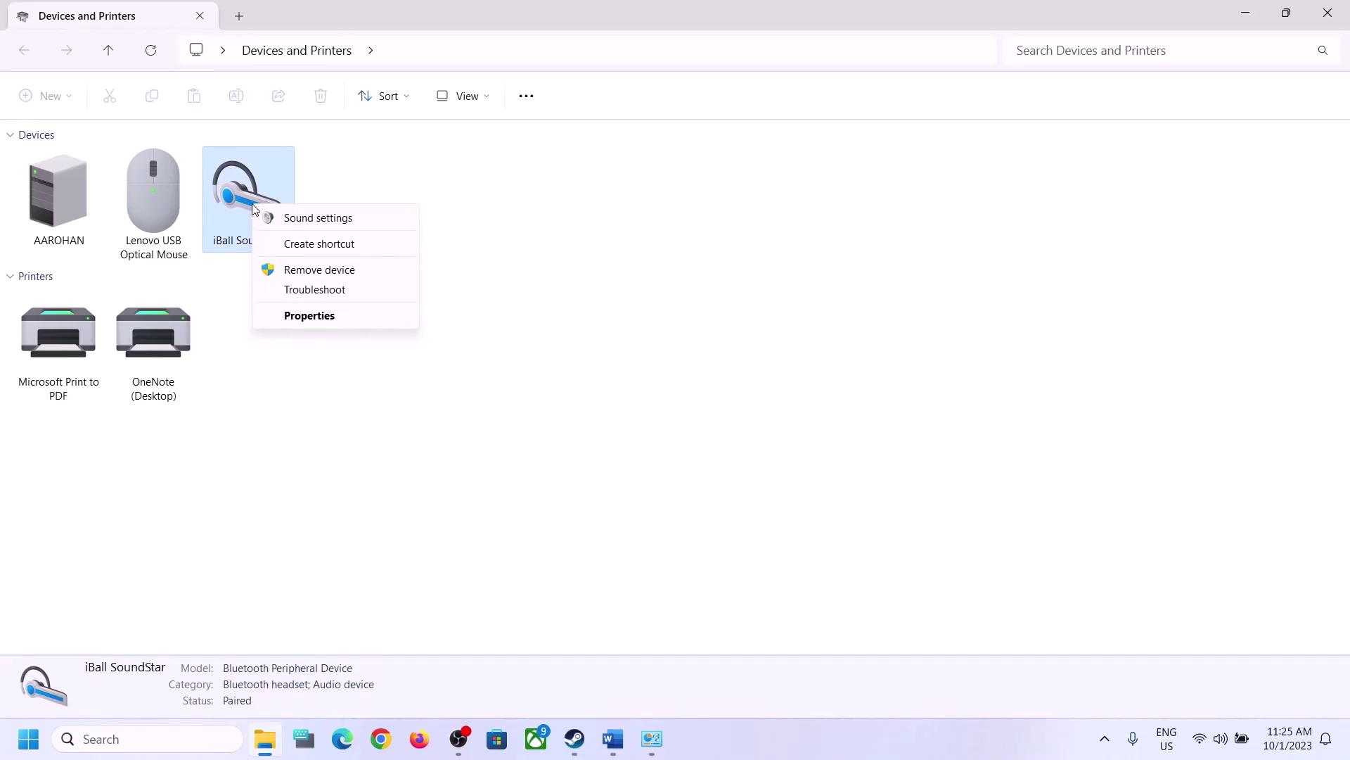
left_click(320, 315)
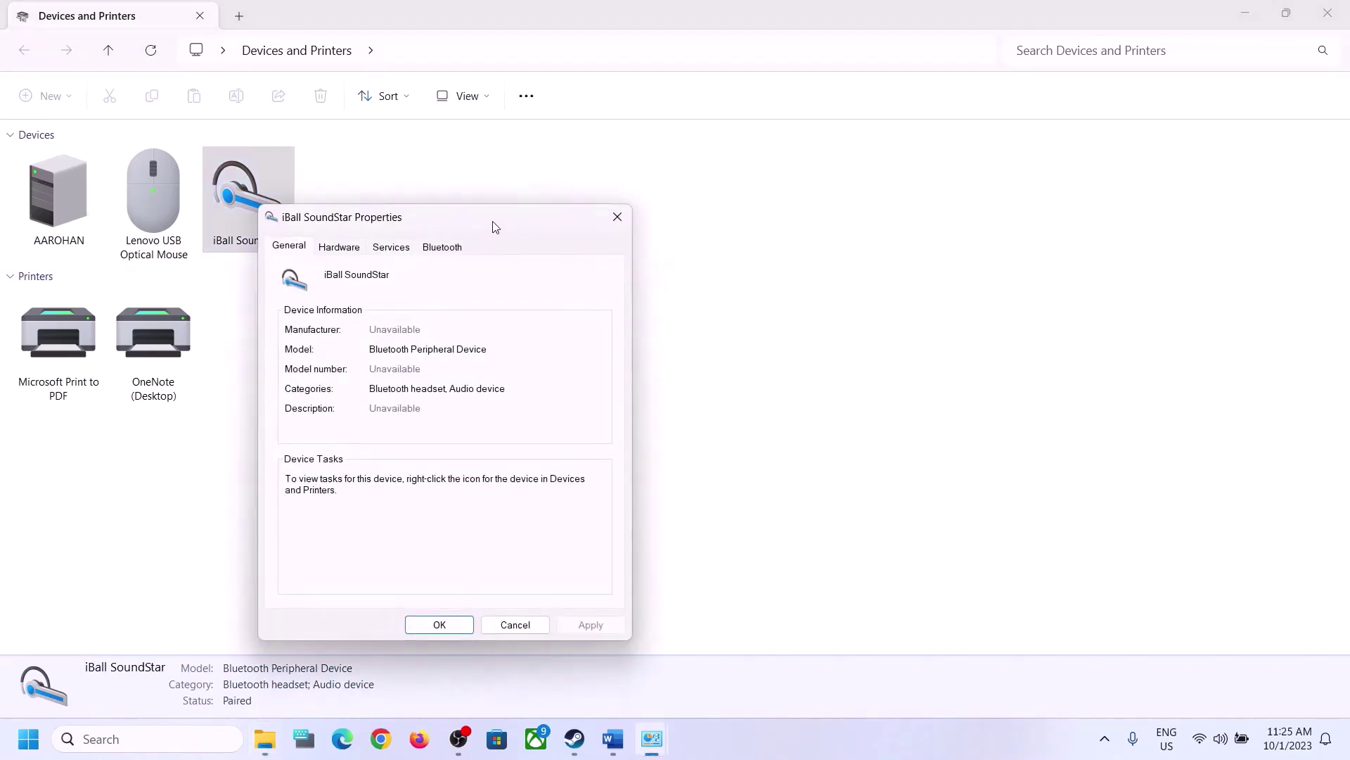
left_click_drag(496, 227, 711, 221)
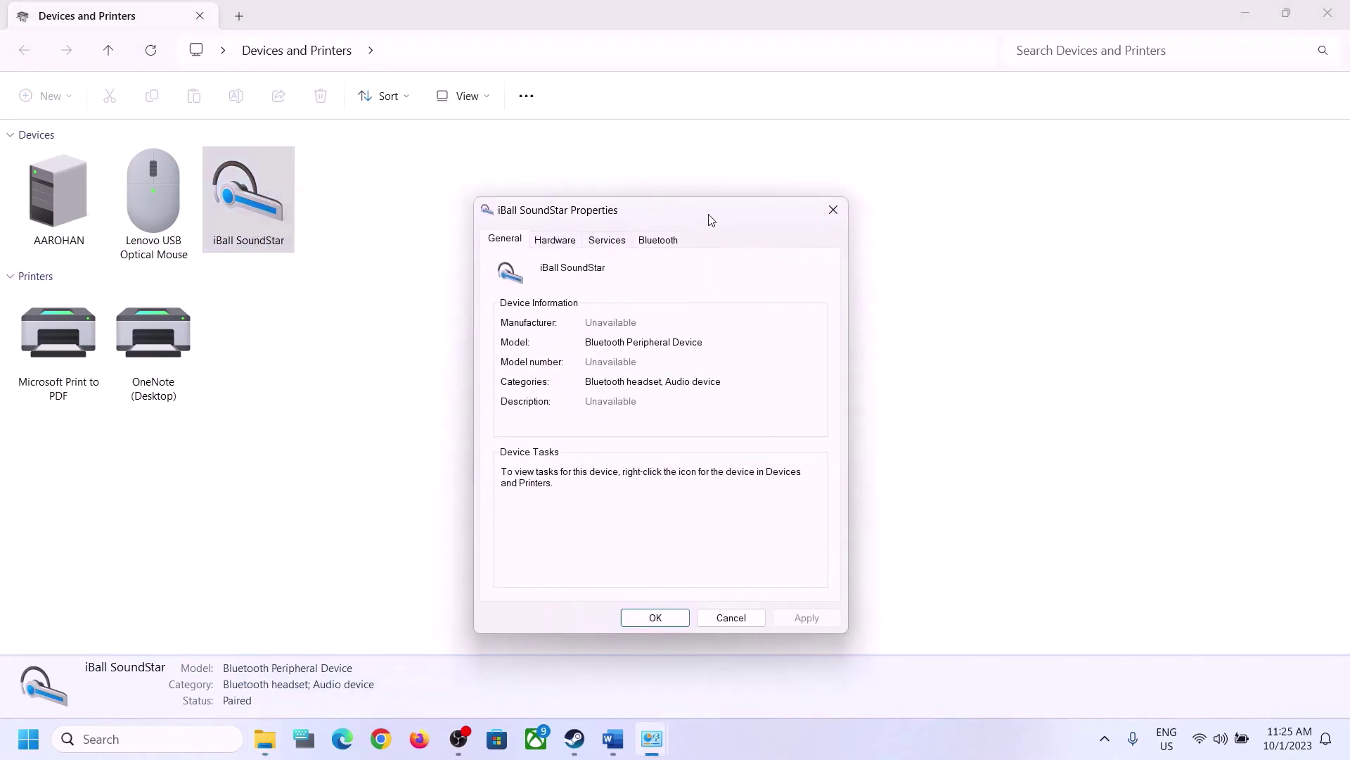
left_click(609, 240)
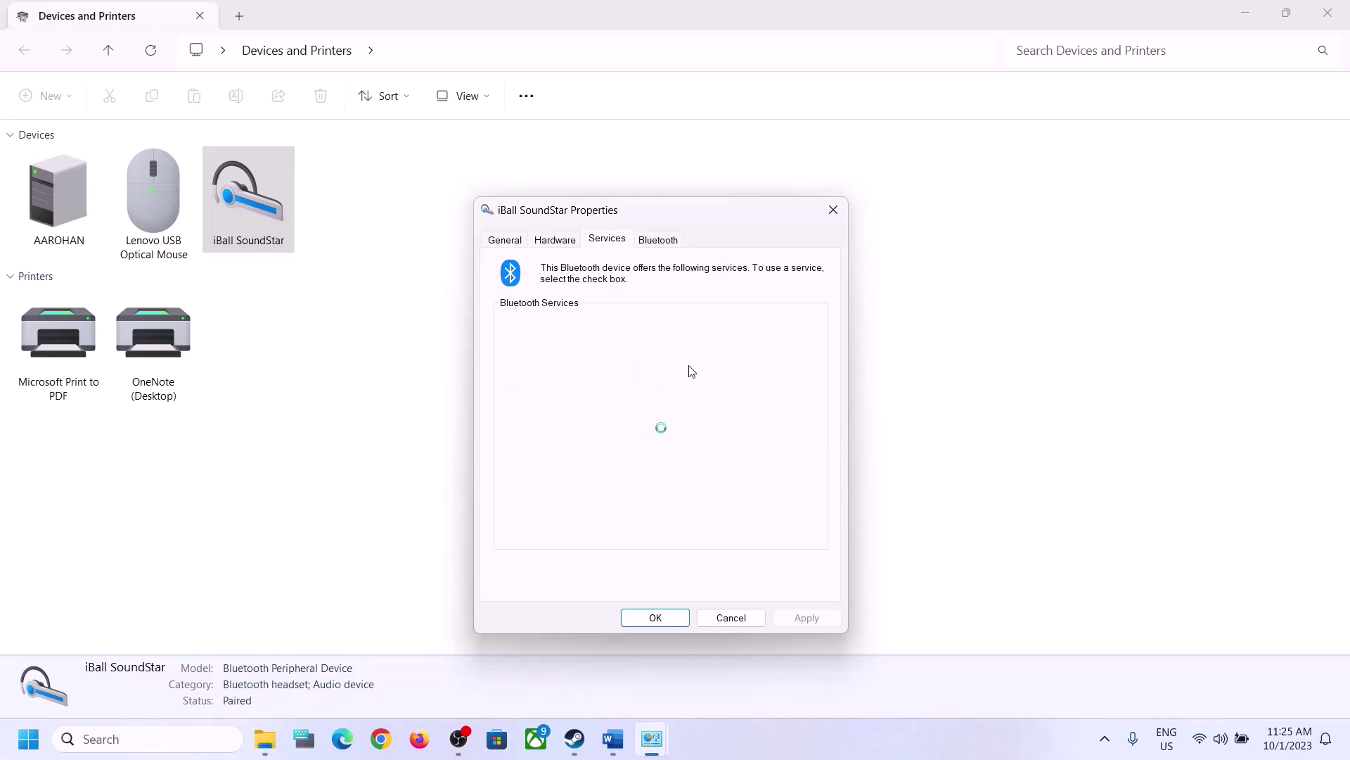
Step: Check the Step 8 instruction in Word, uncheck Handsfree Telephony for the headset, and apply the change
left_click(615, 737)
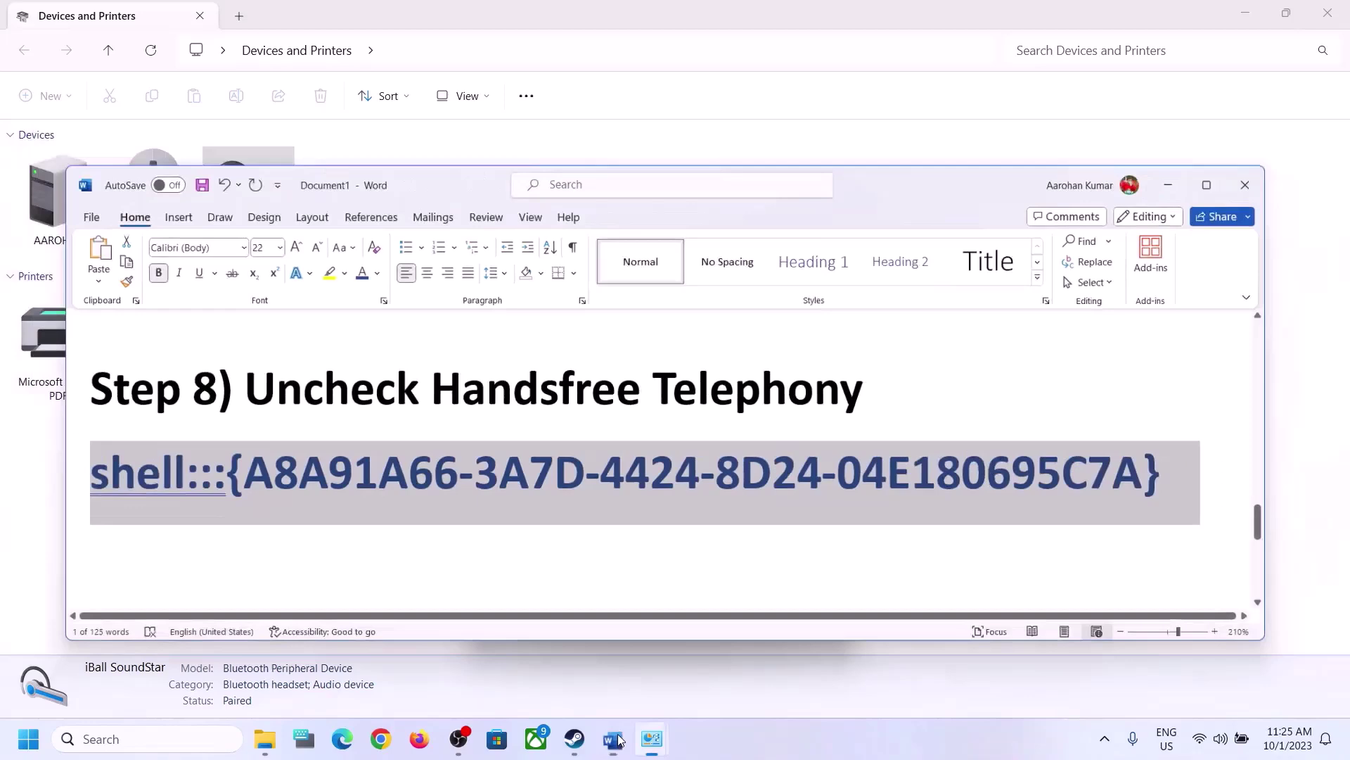
left_click(617, 738)
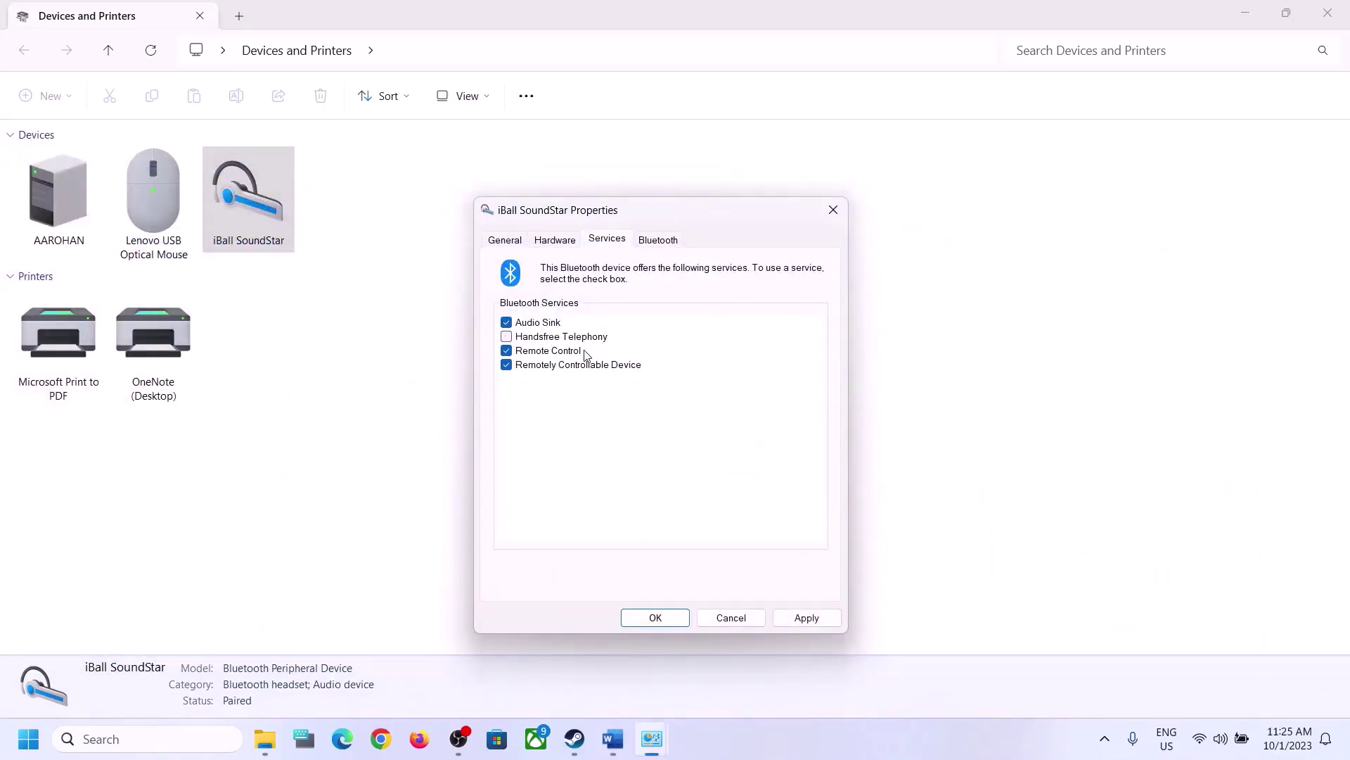
left_click(817, 617)
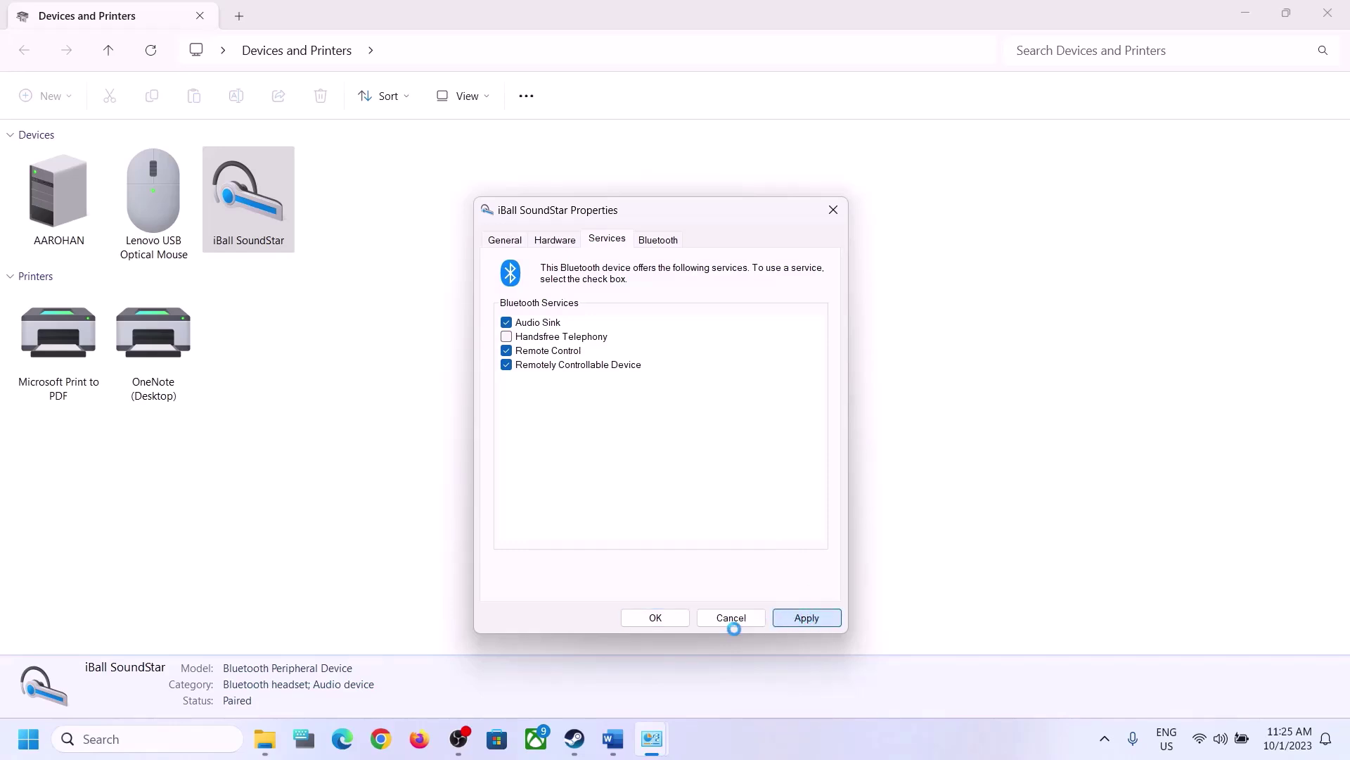
left_click(666, 621)
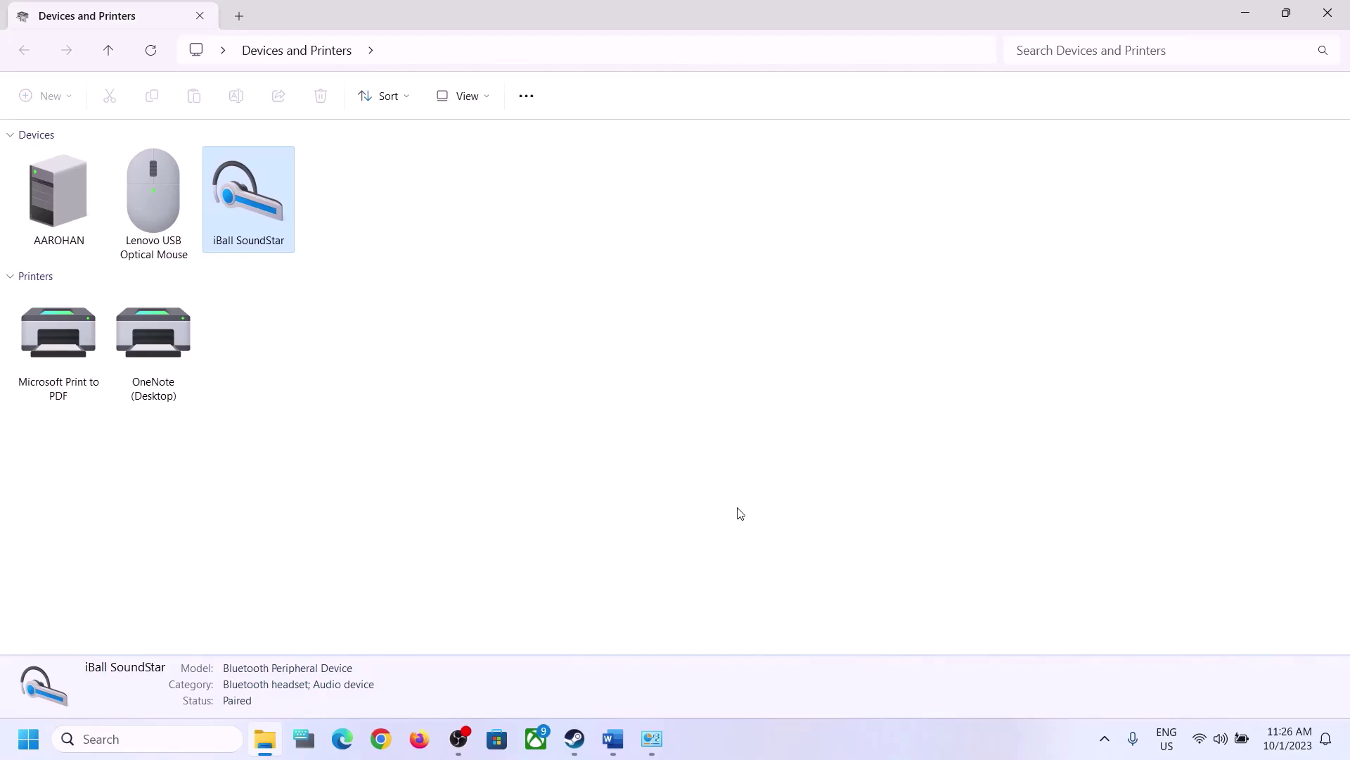
Step: Switch to the Word document and read Step 9 about disconnecting external microphones and disabling the internal one
left_click(616, 747)
scroll(404, 460, "down", 5)
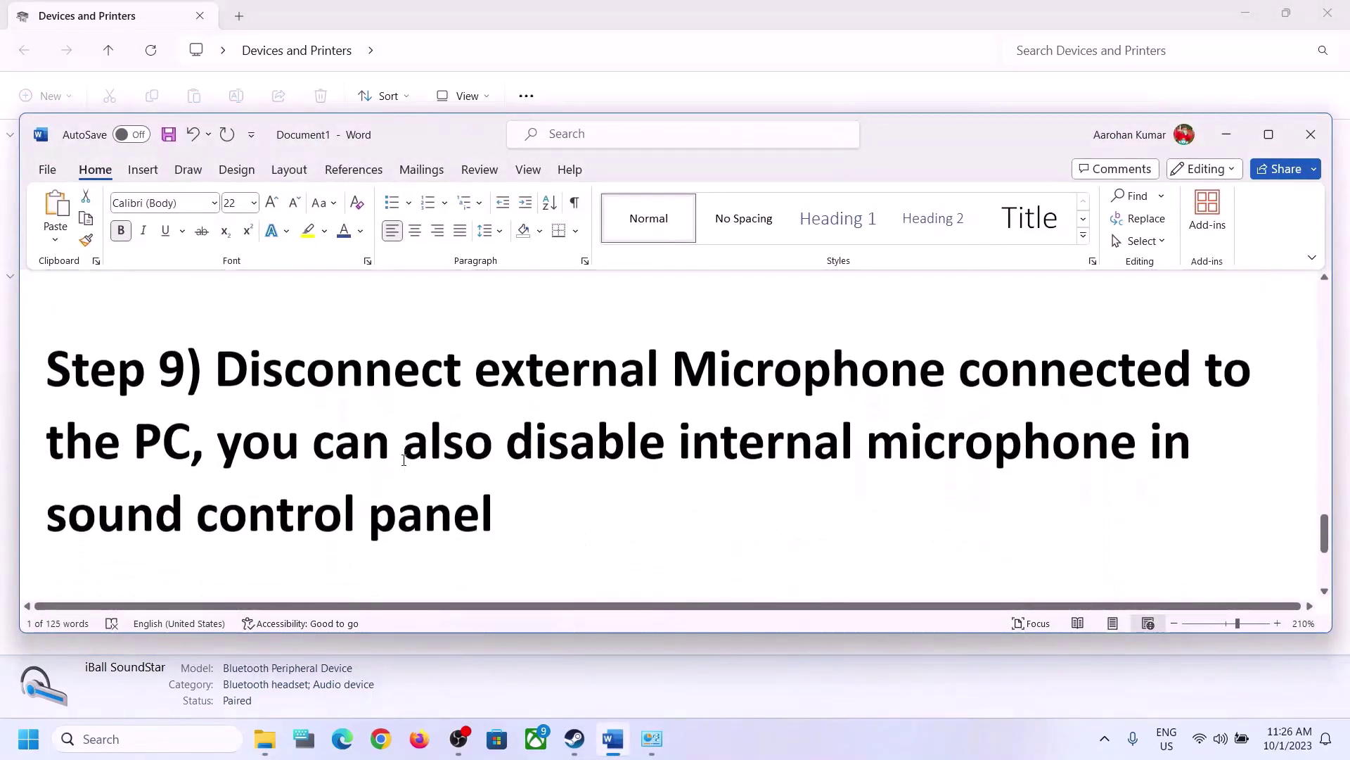
left_click_drag(214, 369, 175, 444)
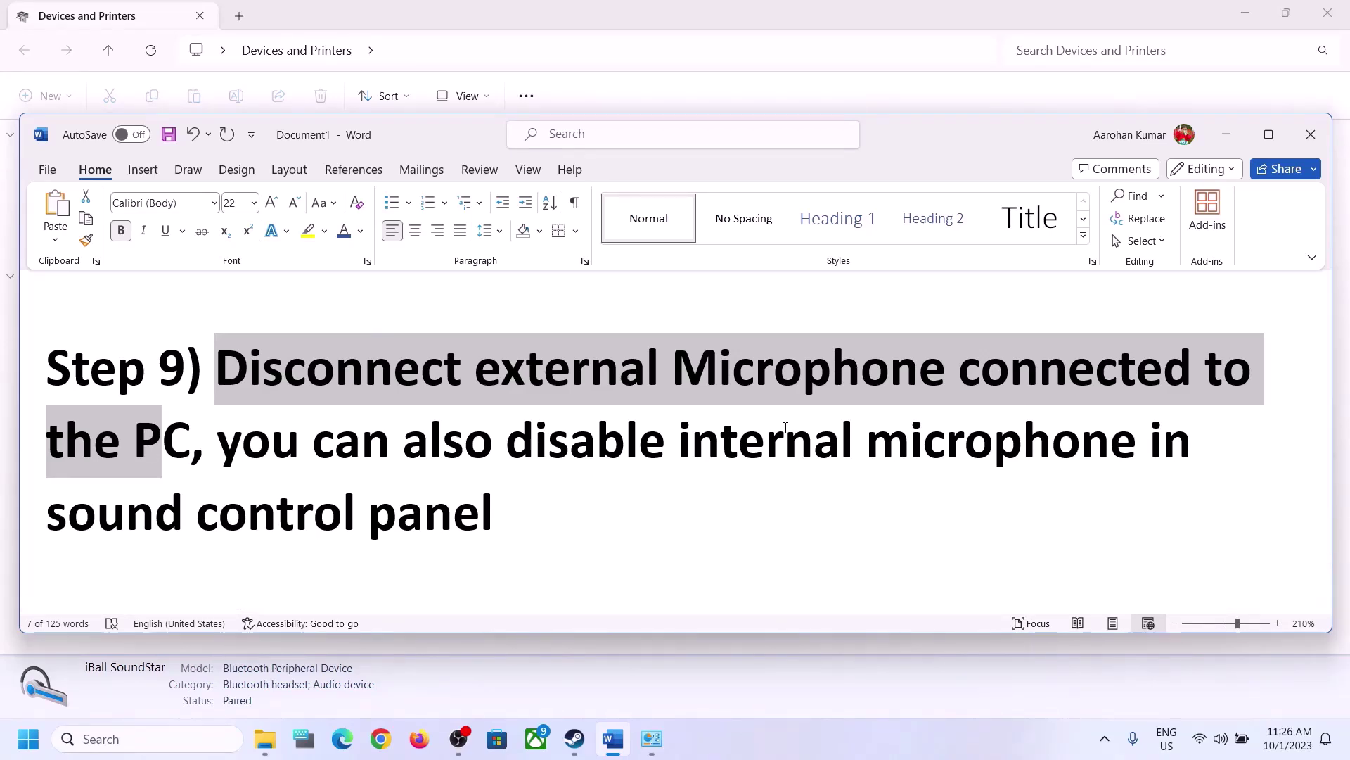
left_click_drag(507, 441, 936, 457)
left_click_drag(141, 524, 367, 520)
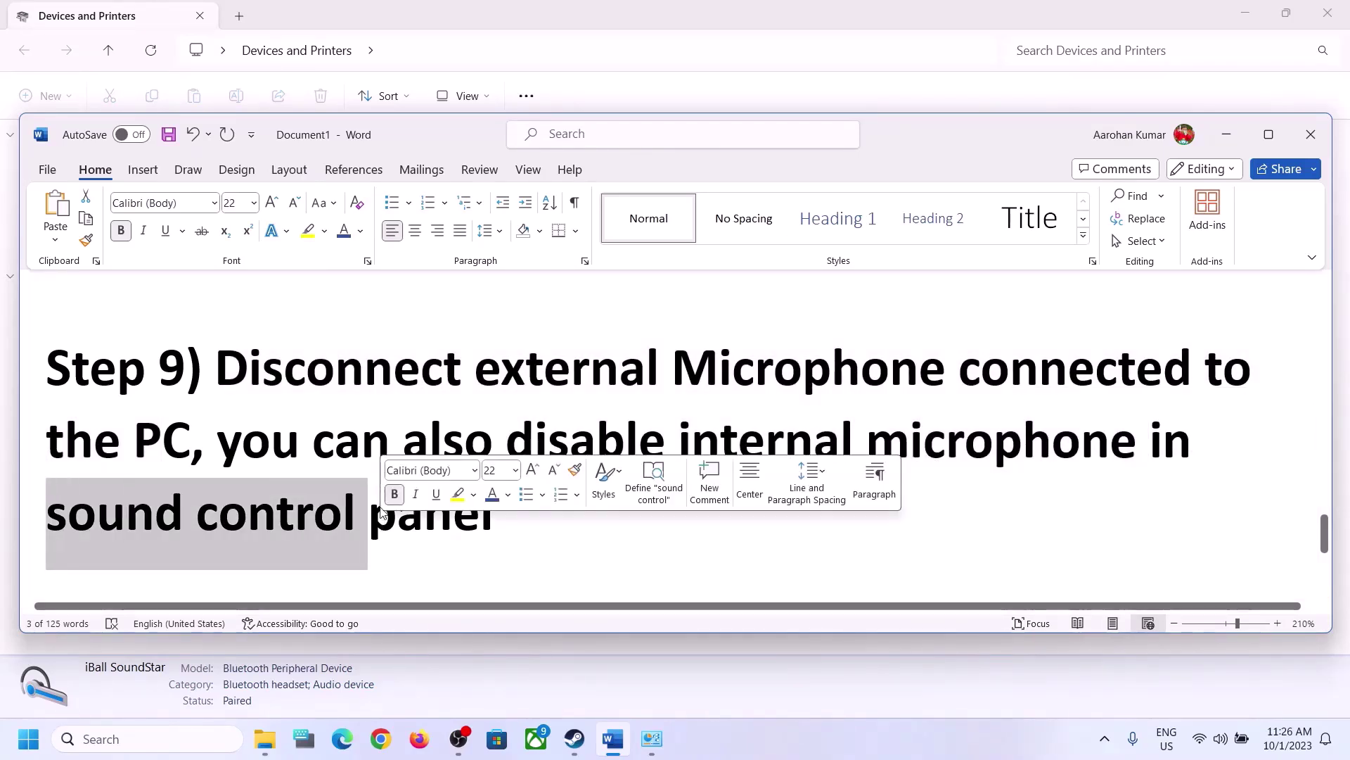
left_click_drag(259, 443, 677, 450)
left_click(425, 512)
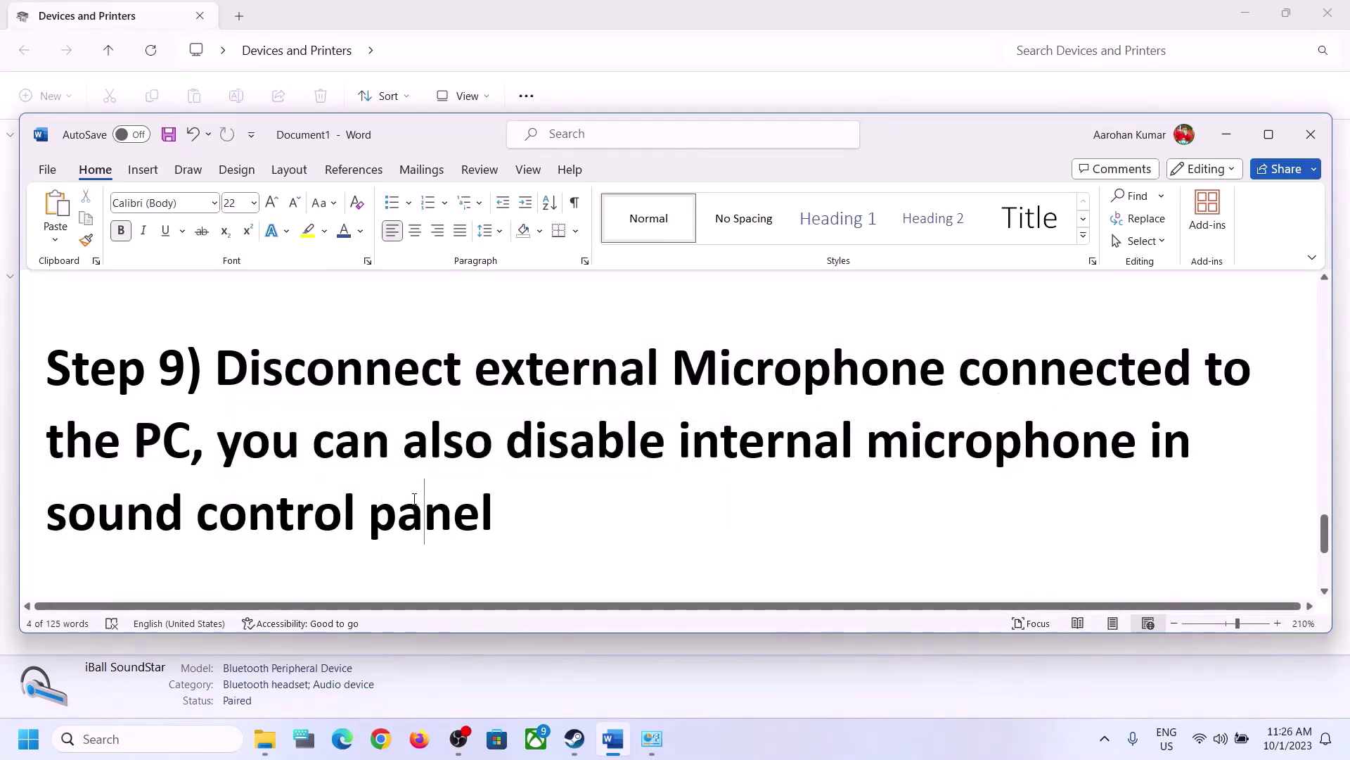
Step: Open Control Panel and bring up the Sound dialog from Hardware and Sound
left_click(208, 738)
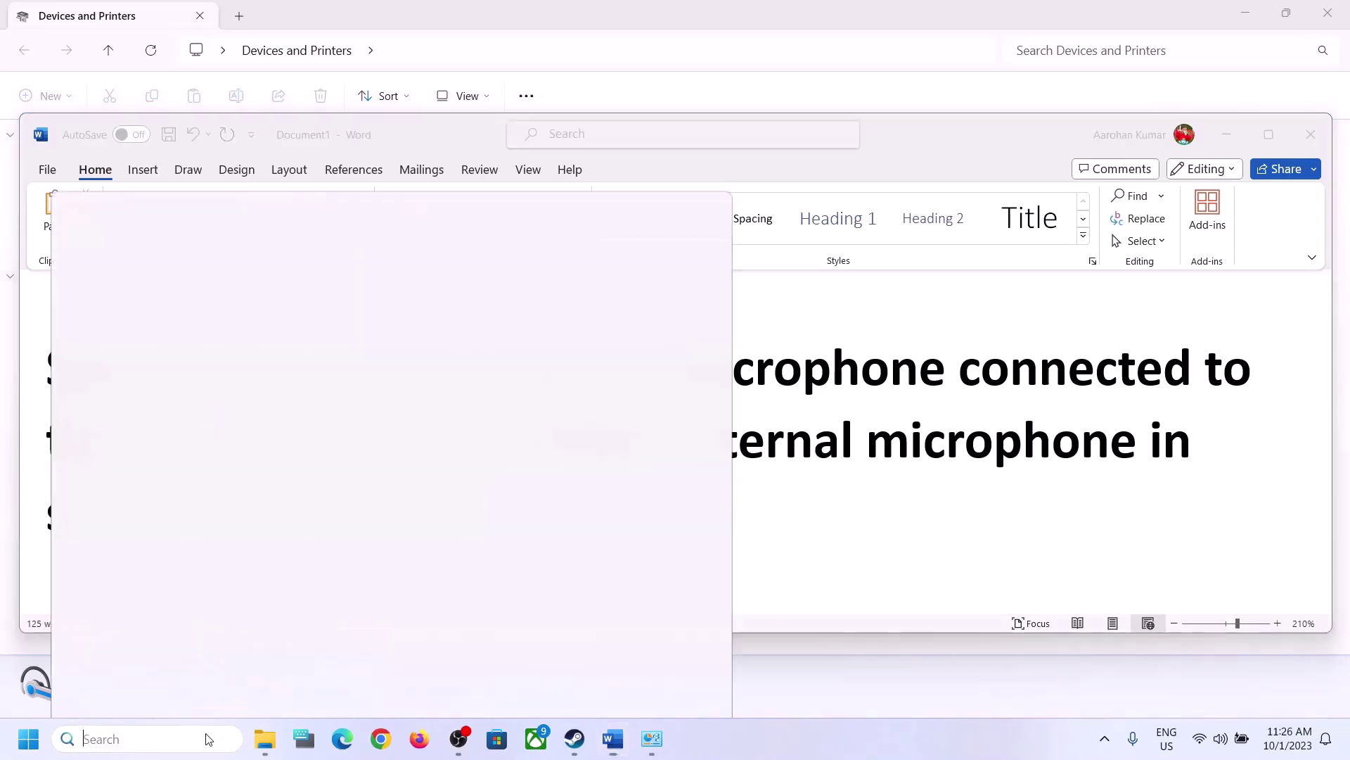
type("control")
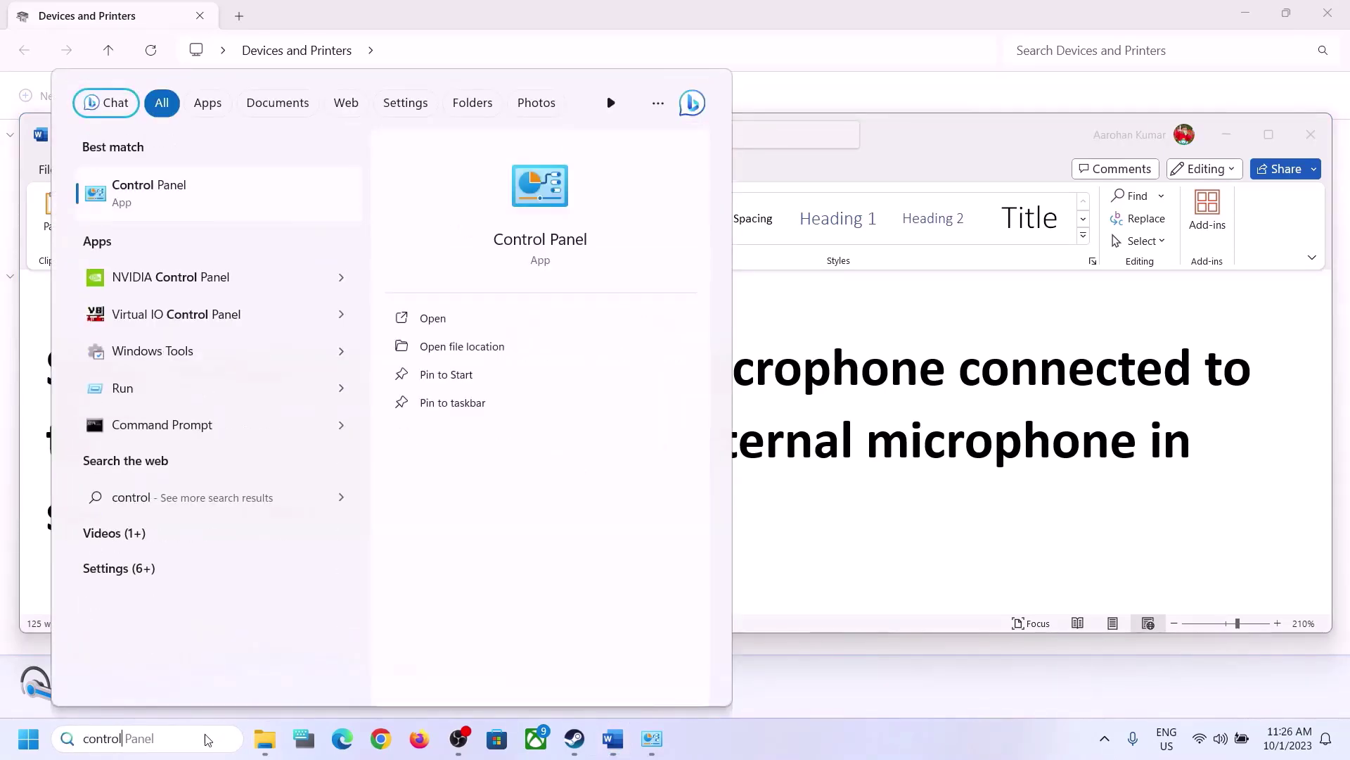
left_click(167, 192)
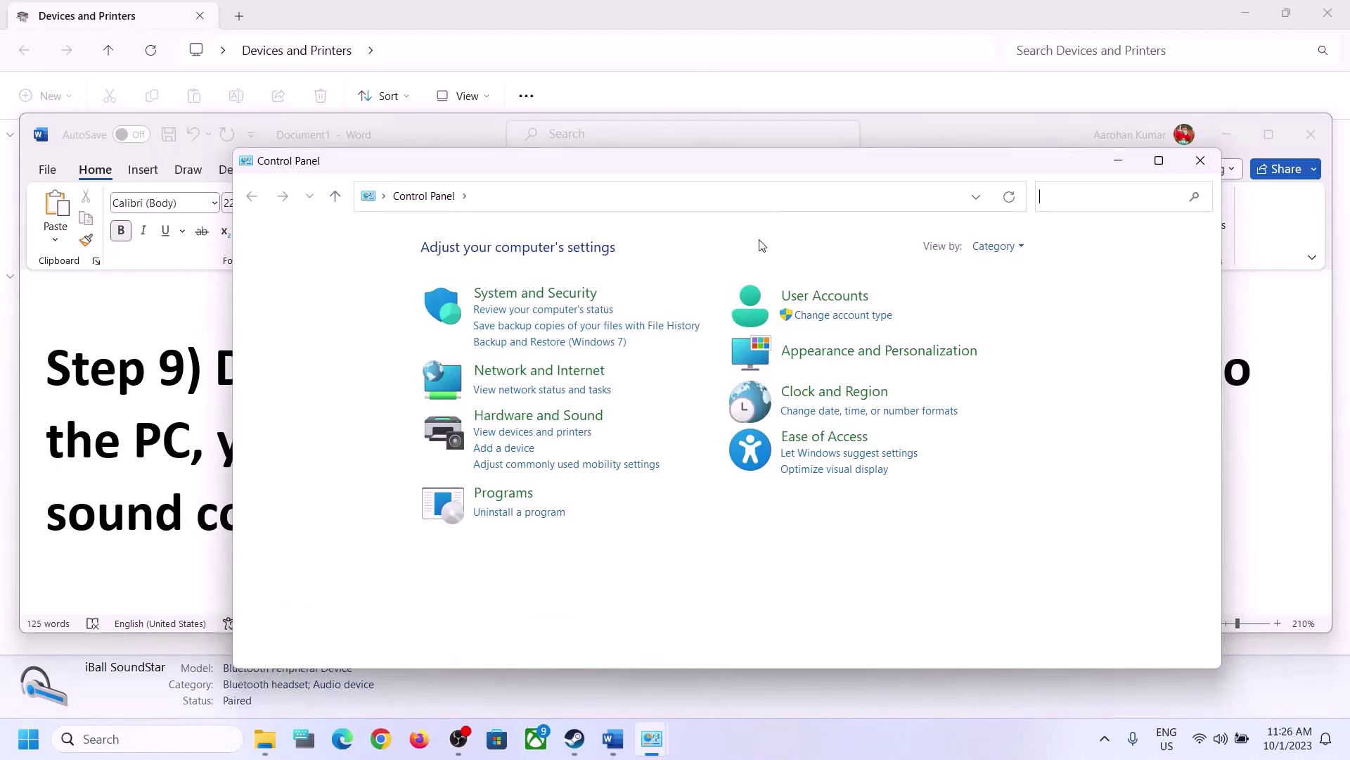
left_click(556, 416)
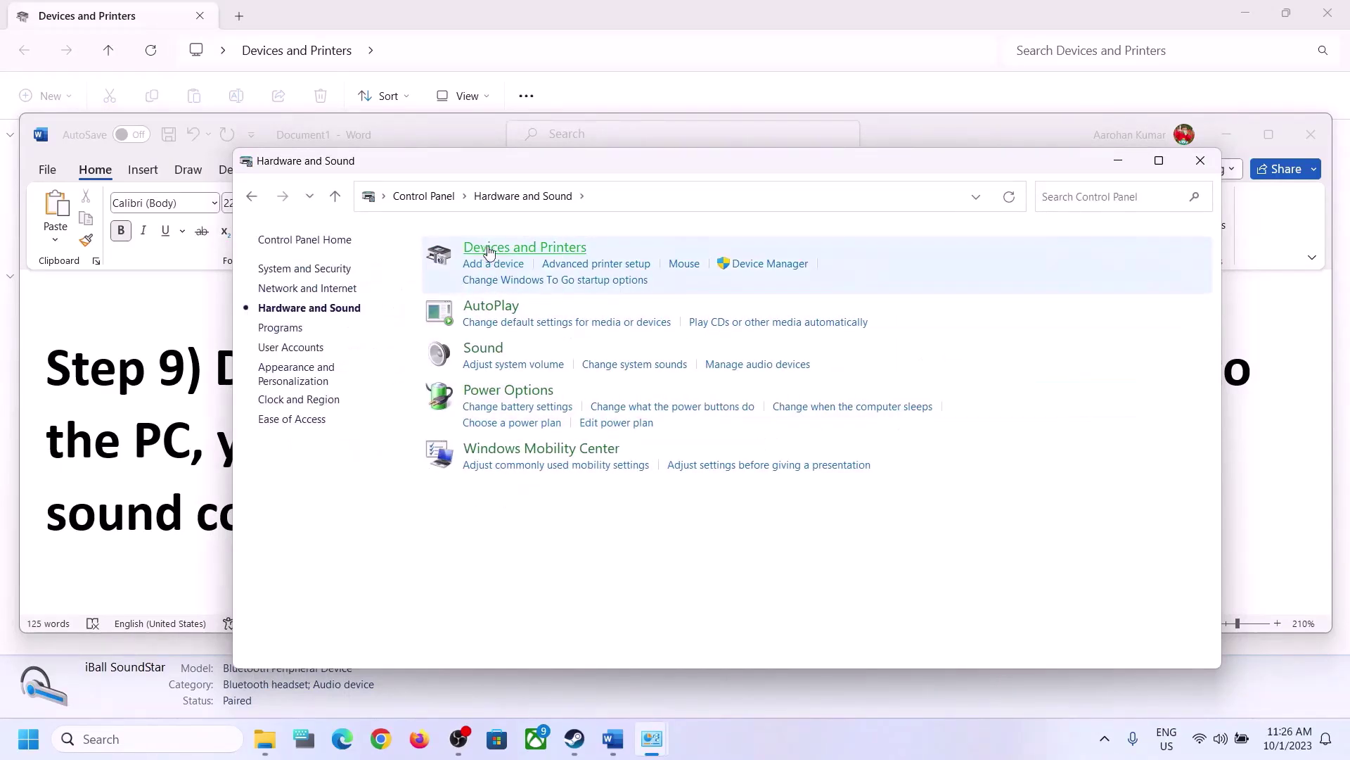
left_click(485, 348)
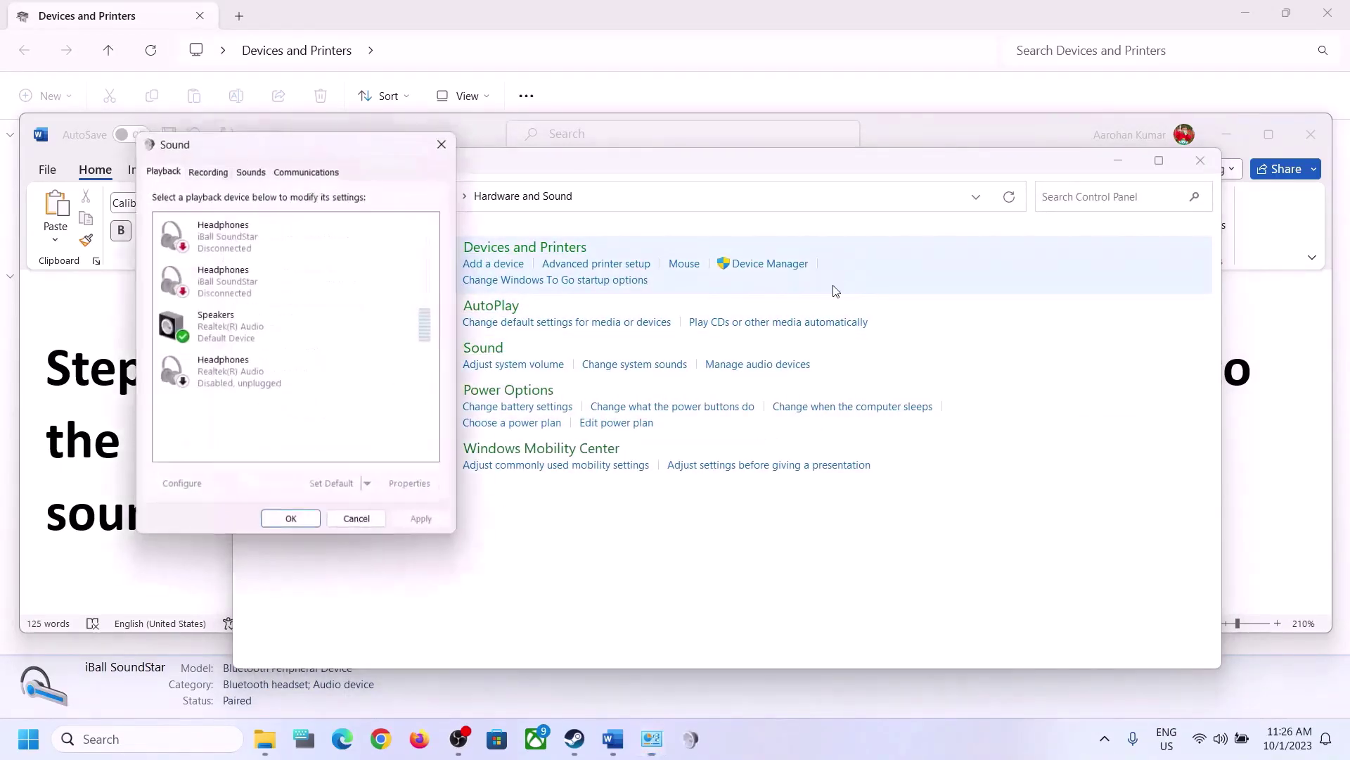
Step: View the properties of the default Realtek speakers in the Sound dialog, then close them
left_click(284, 329)
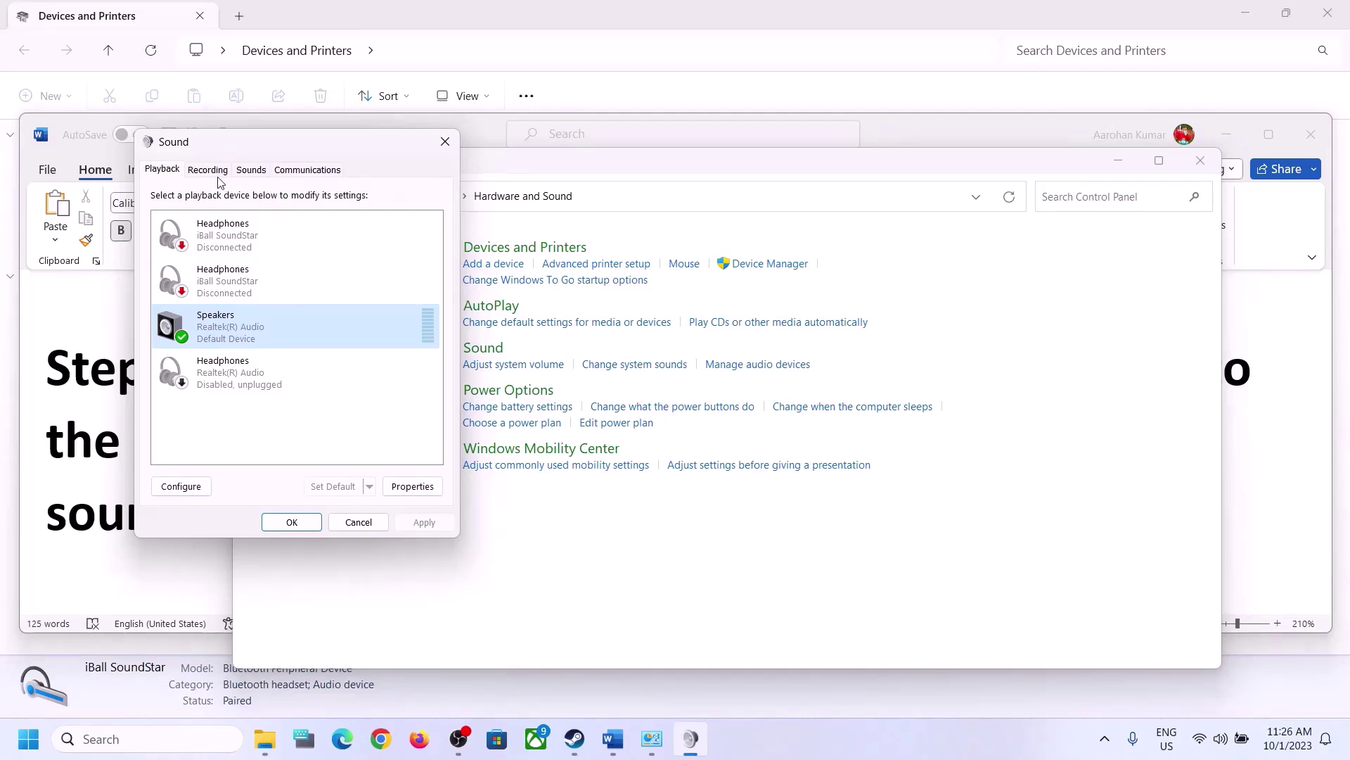
right_click(216, 331)
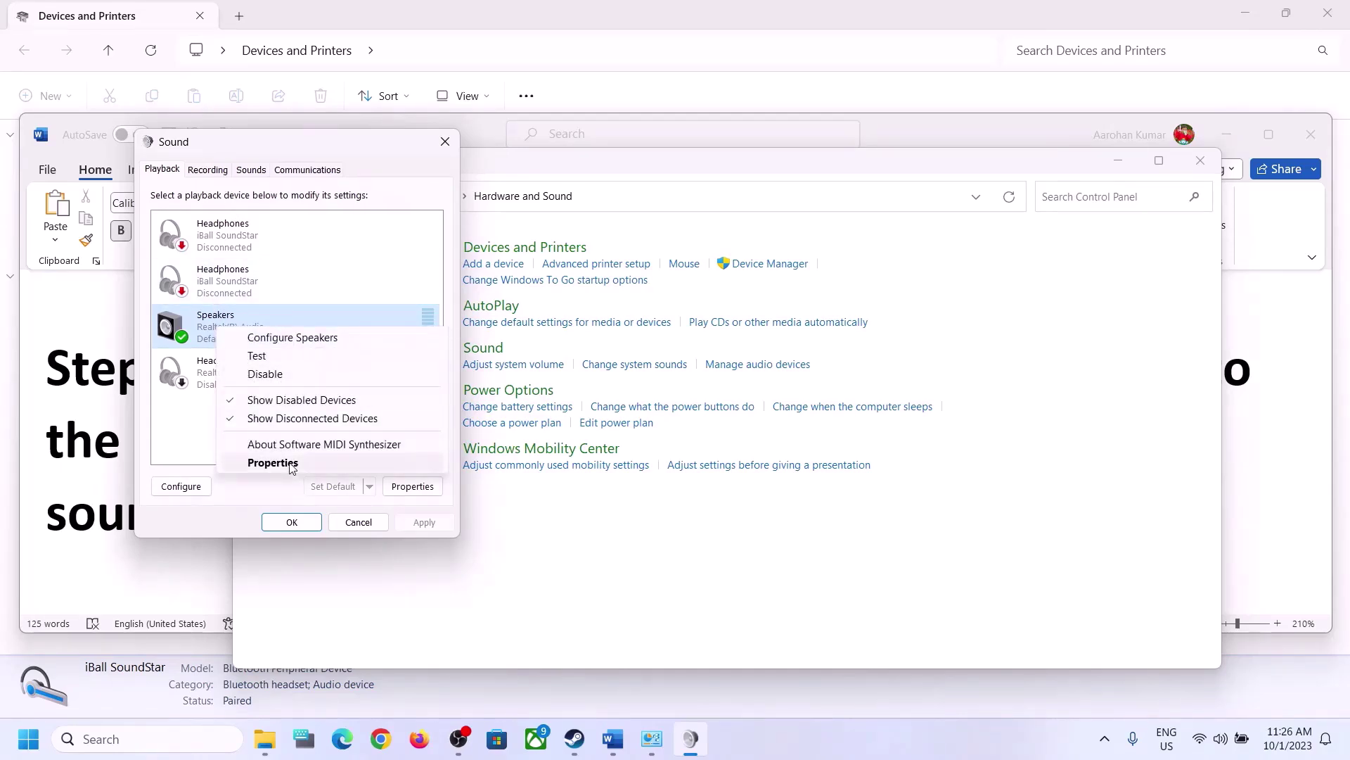
left_click(236, 462)
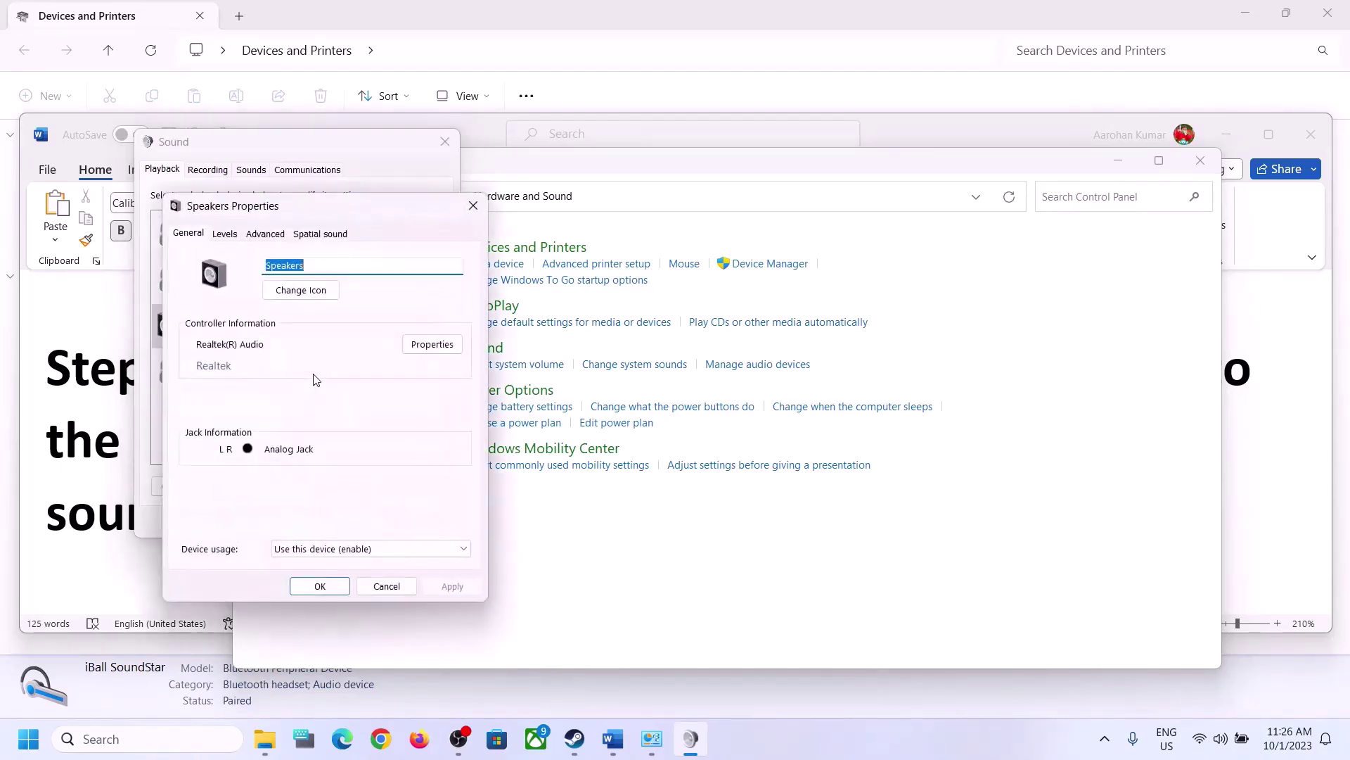
left_click(473, 206)
Step: Show the recording devices, bring up the options for the Microphone Array, and close the Sound dialog
left_click(213, 172)
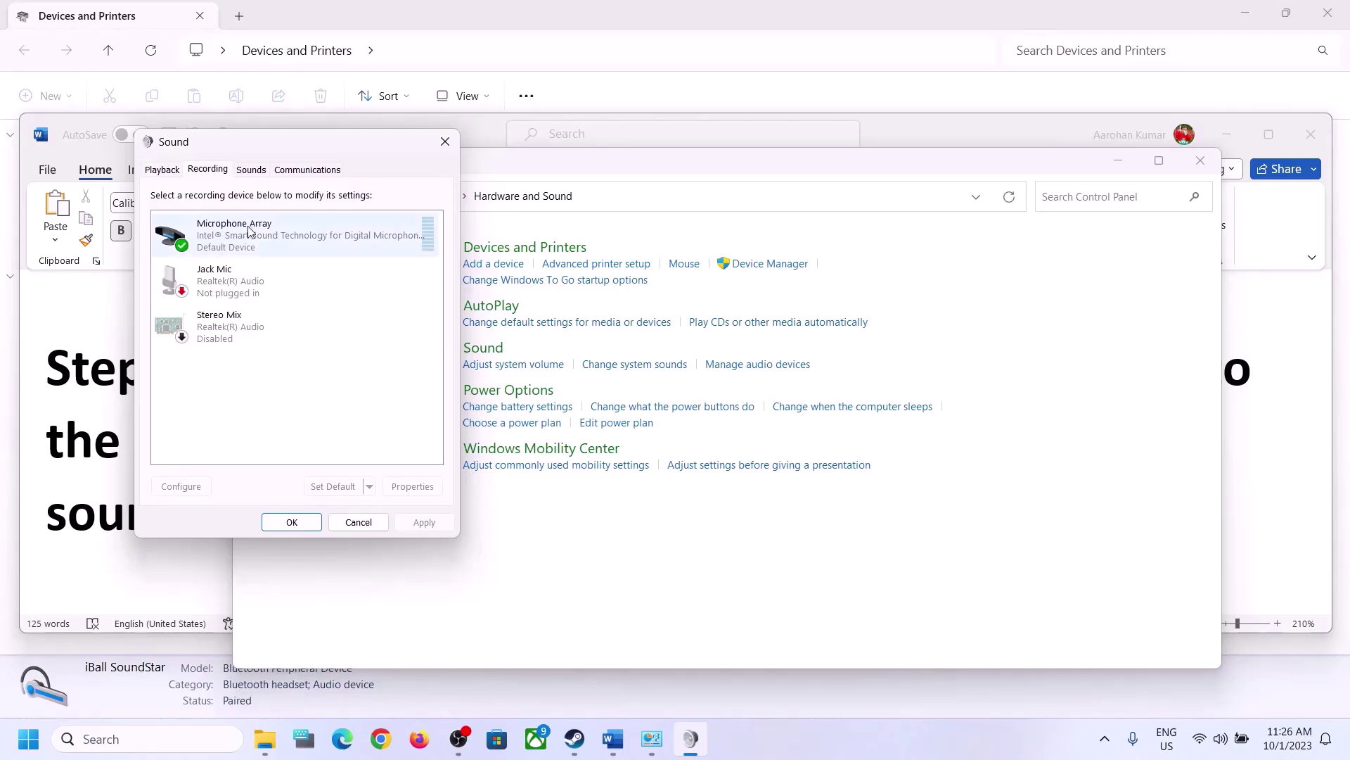
left_click(269, 238)
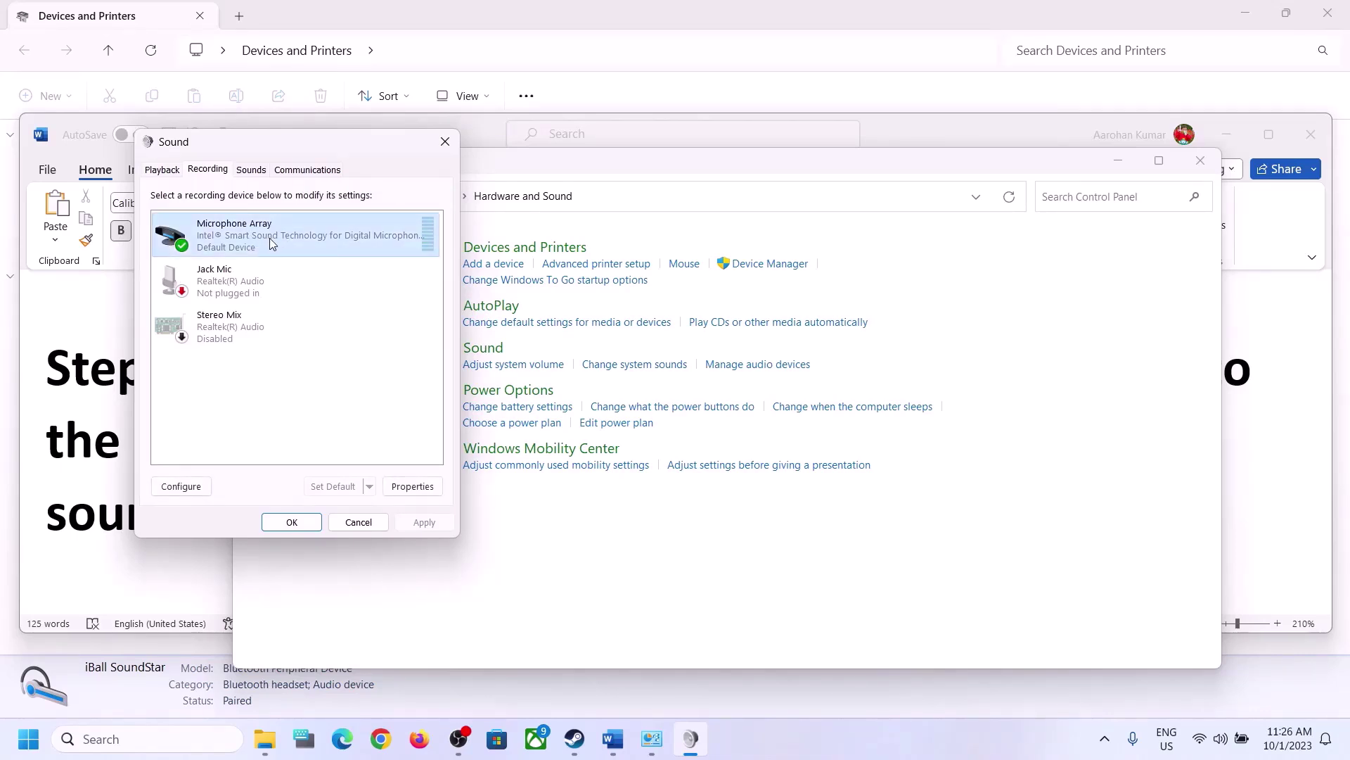
right_click(271, 238)
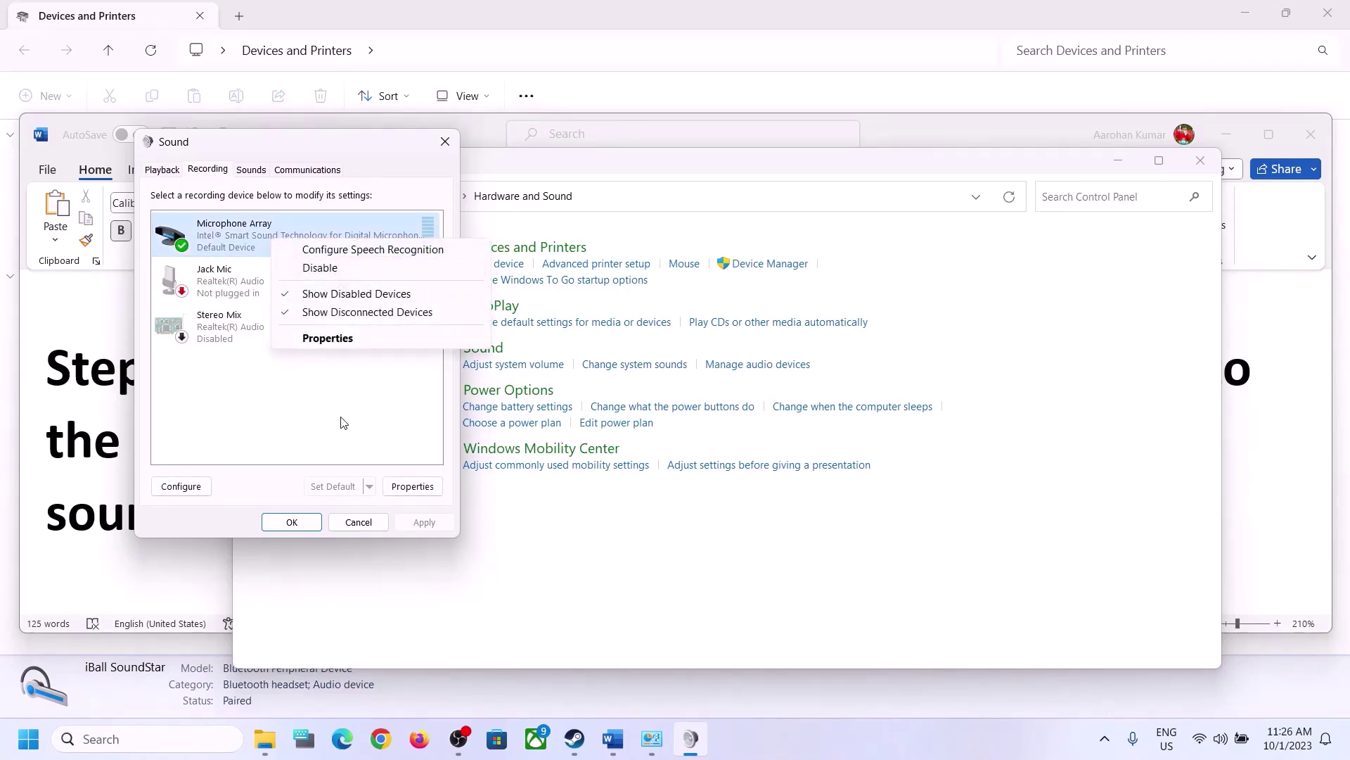
left_click(445, 142)
left_click(450, 143)
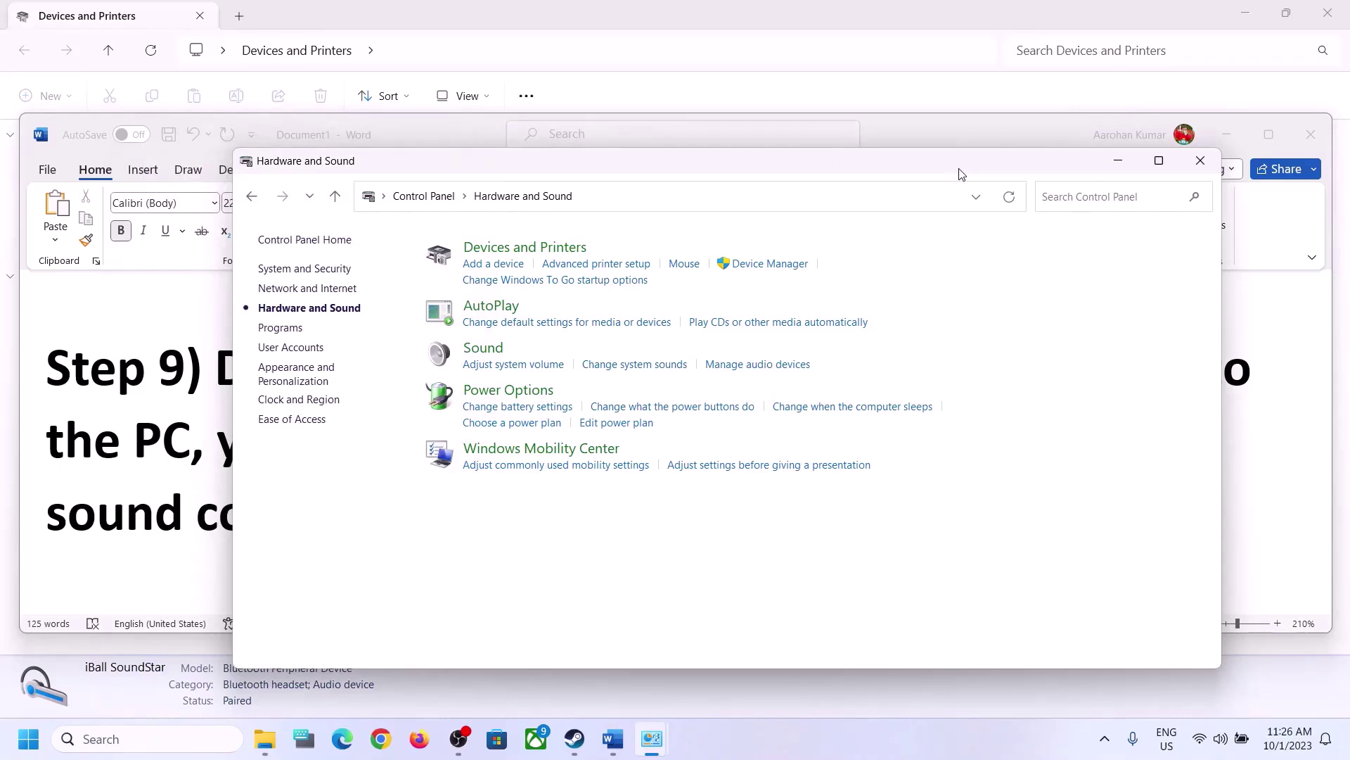
Step: Return to the Word document and read the Step 10 instruction about the audio driver
left_click(71, 529)
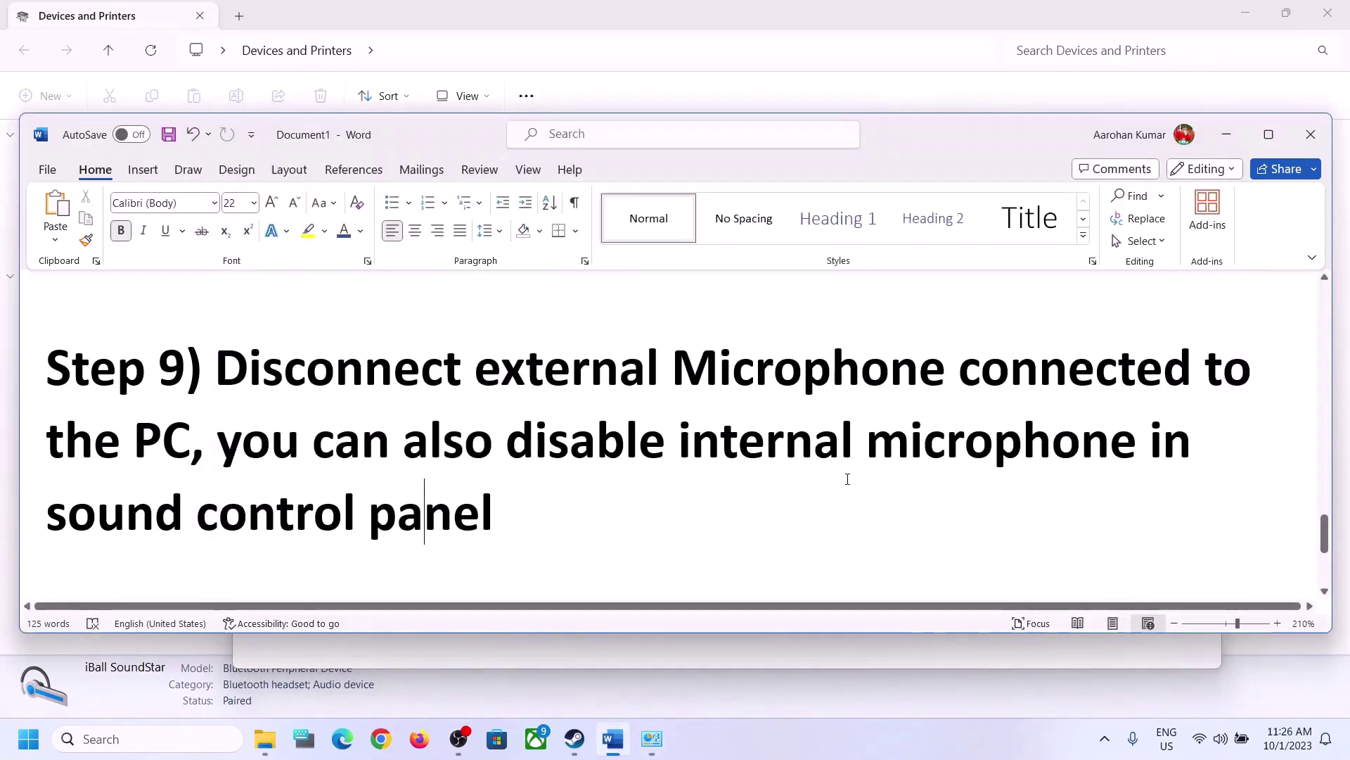
scroll(847, 479, "down", 3)
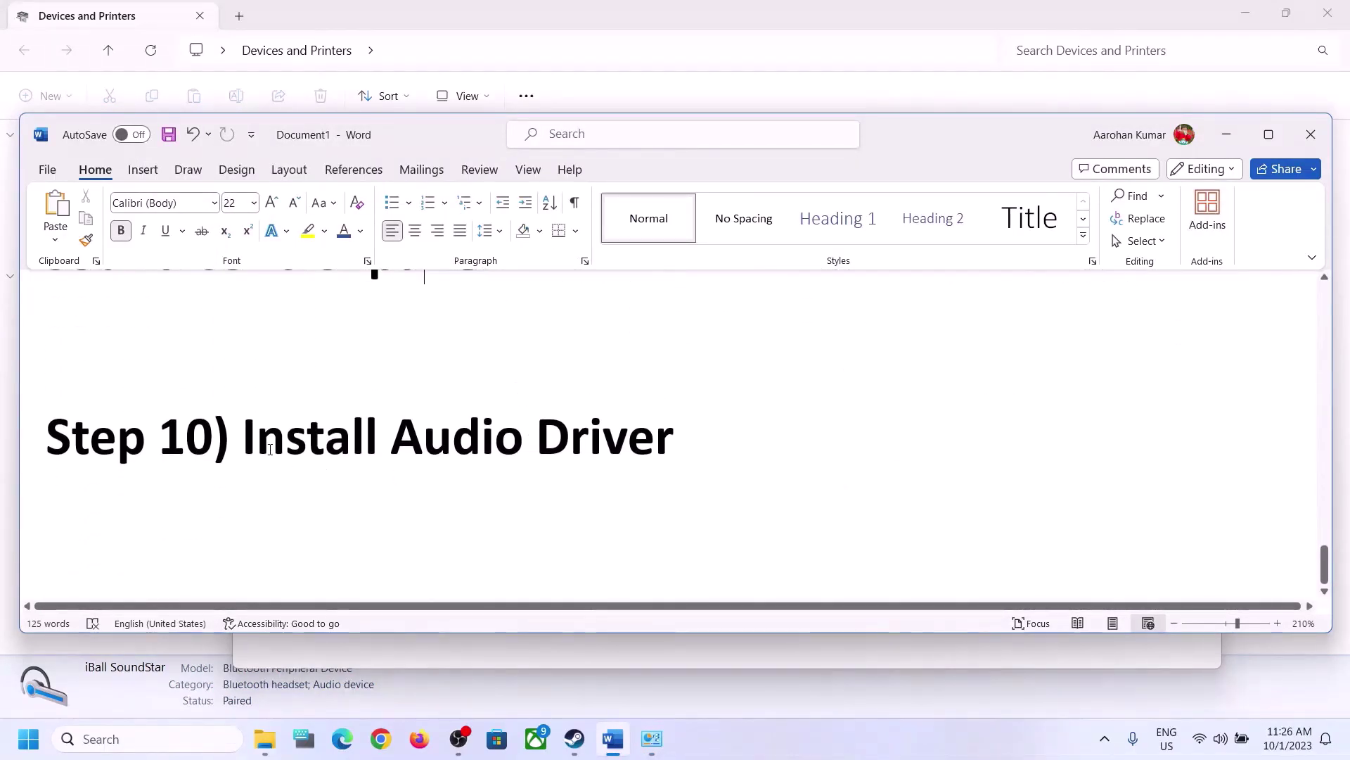
left_click_drag(269, 449, 853, 473)
Step: Open Device Manager and expand the Sound, video and game controllers category
key("alt+Tab")
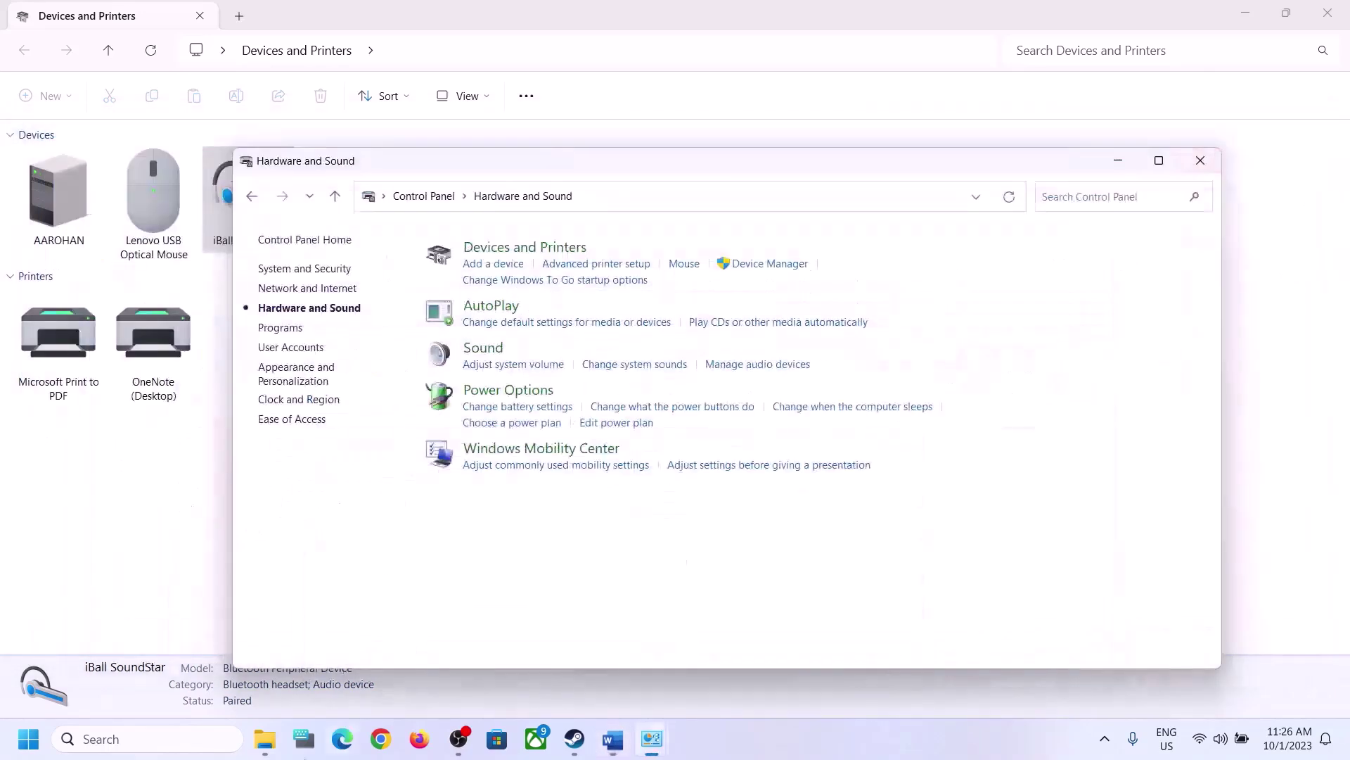
right_click(28, 738)
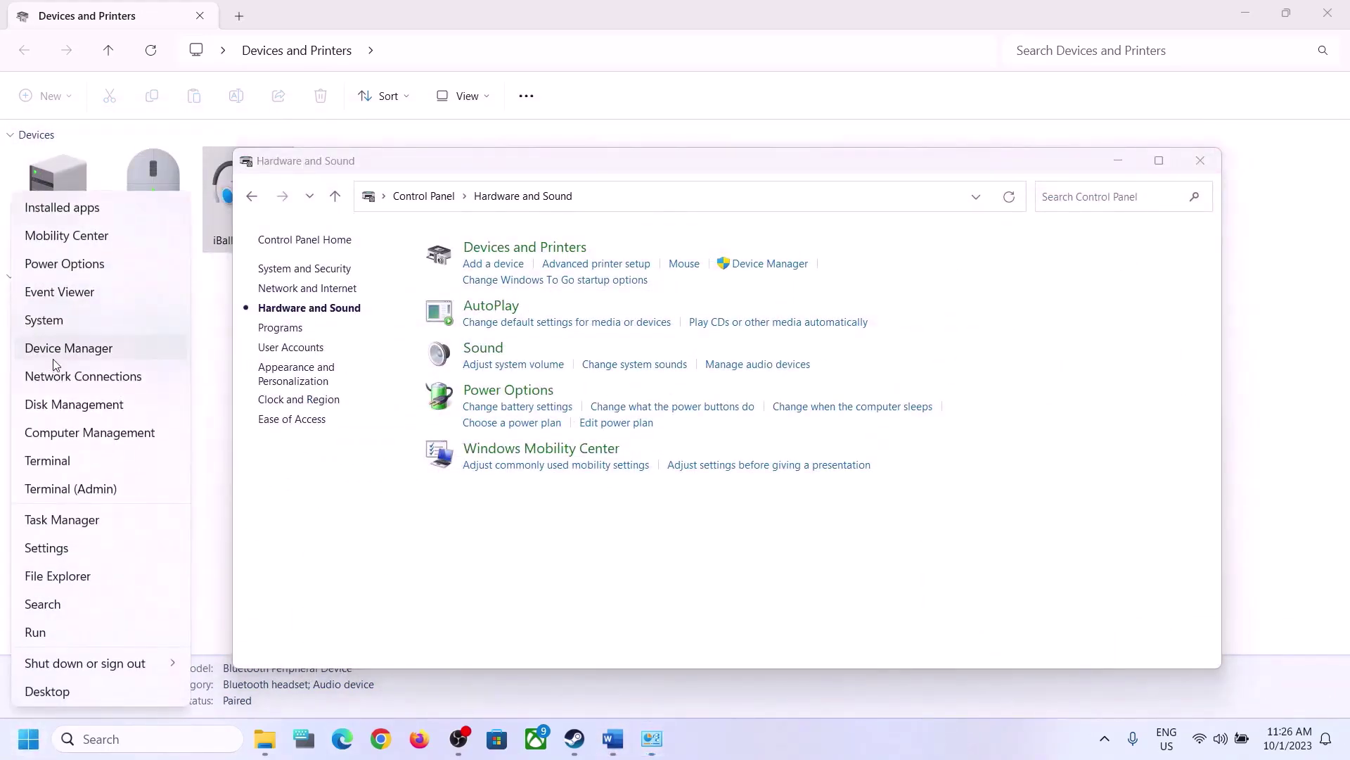
left_click(68, 348)
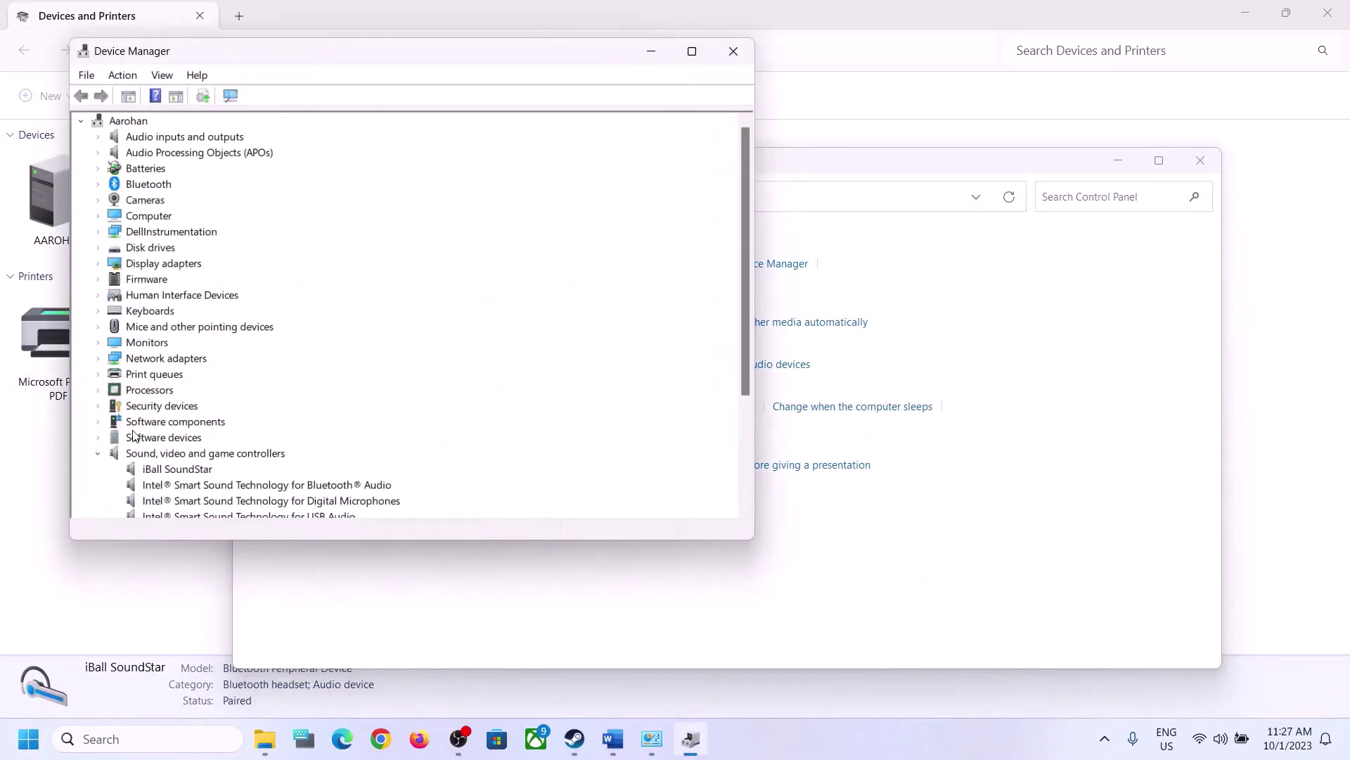
left_click(98, 453)
scroll(138, 425, "down", 1)
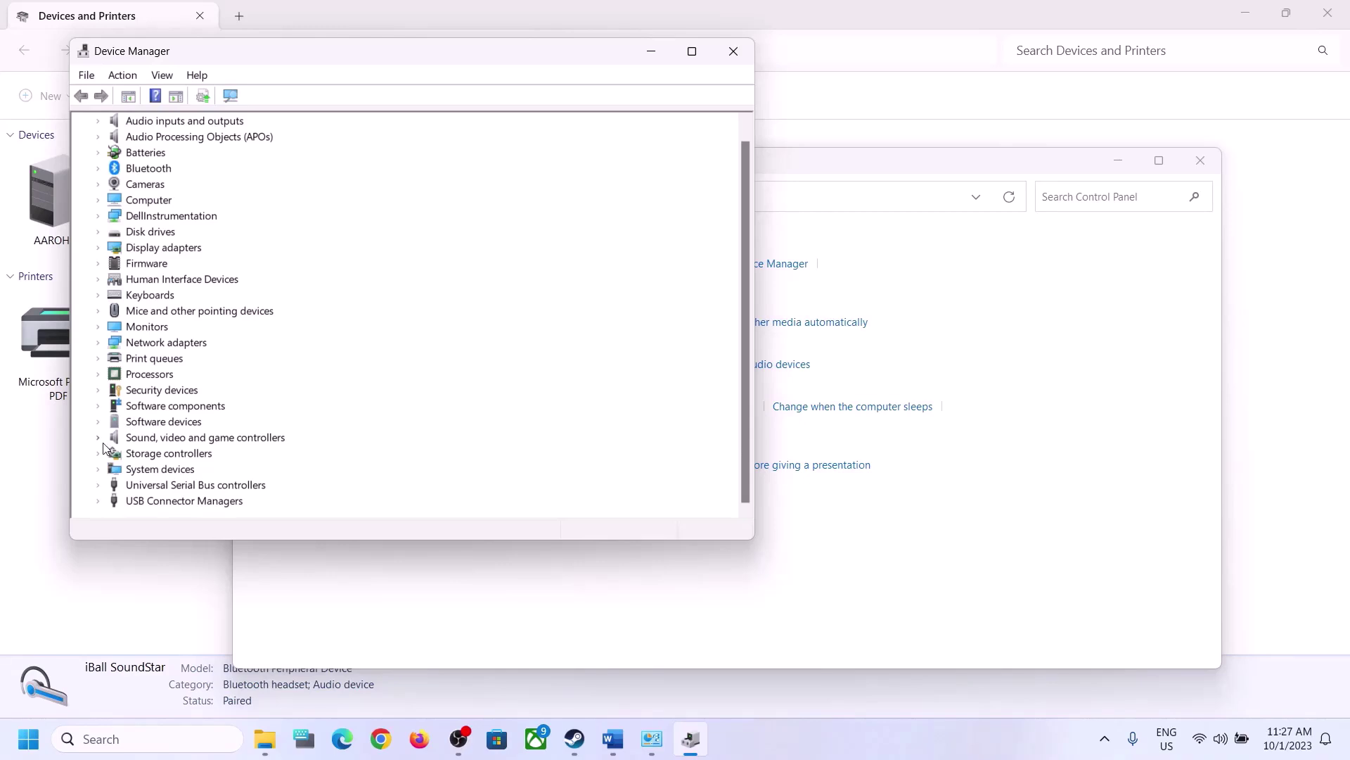
left_click(100, 438)
scroll(359, 428, "down", 2)
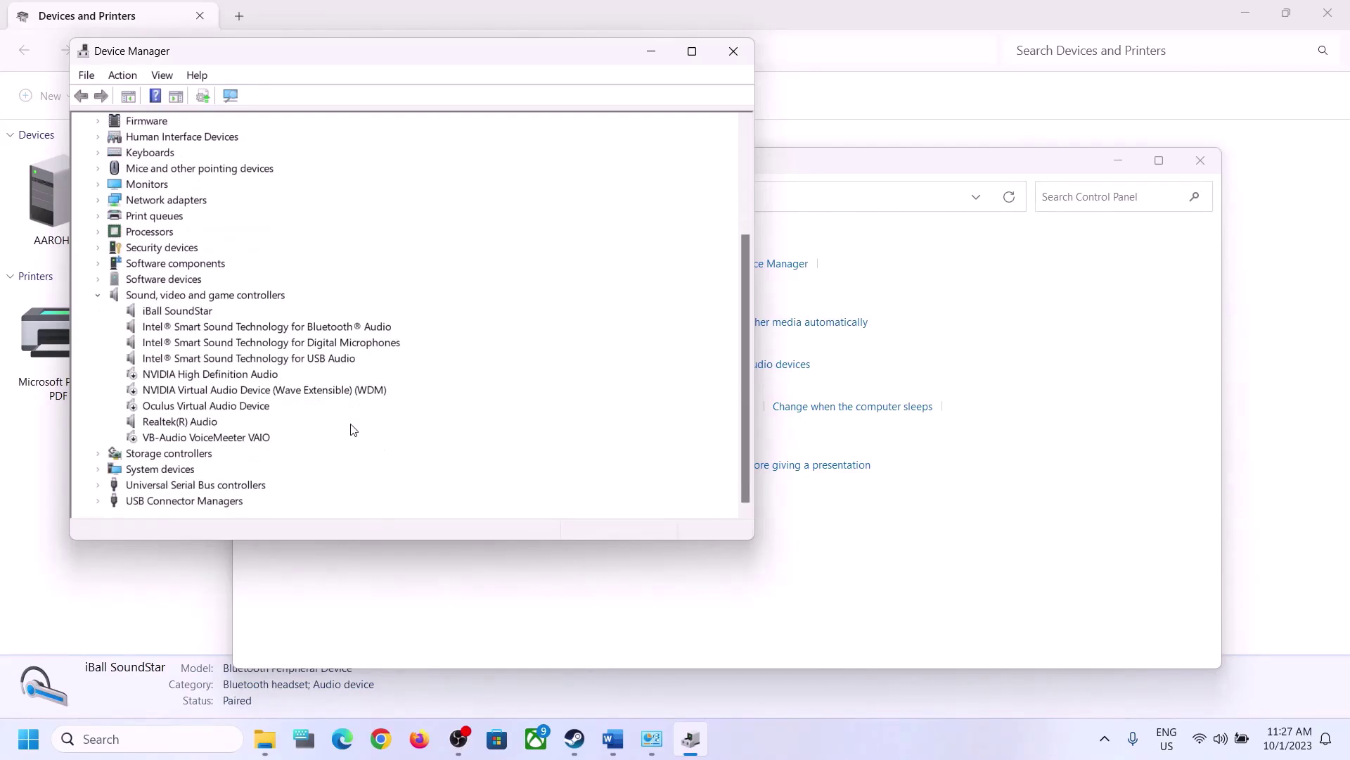
Step: Search automatically for an updated Realtek(R) Audio driver, and follow up the search in Windows Update before closing Settings
left_click(178, 424)
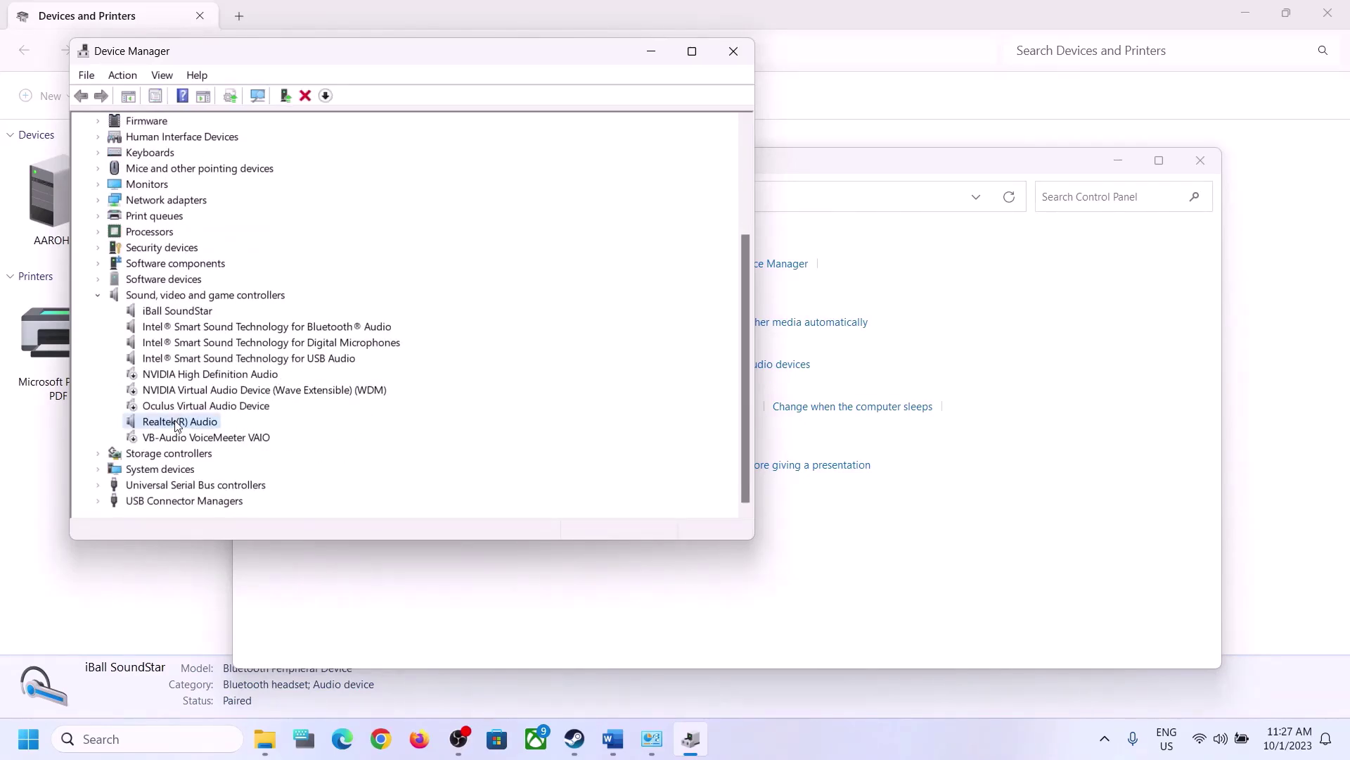
right_click(181, 428)
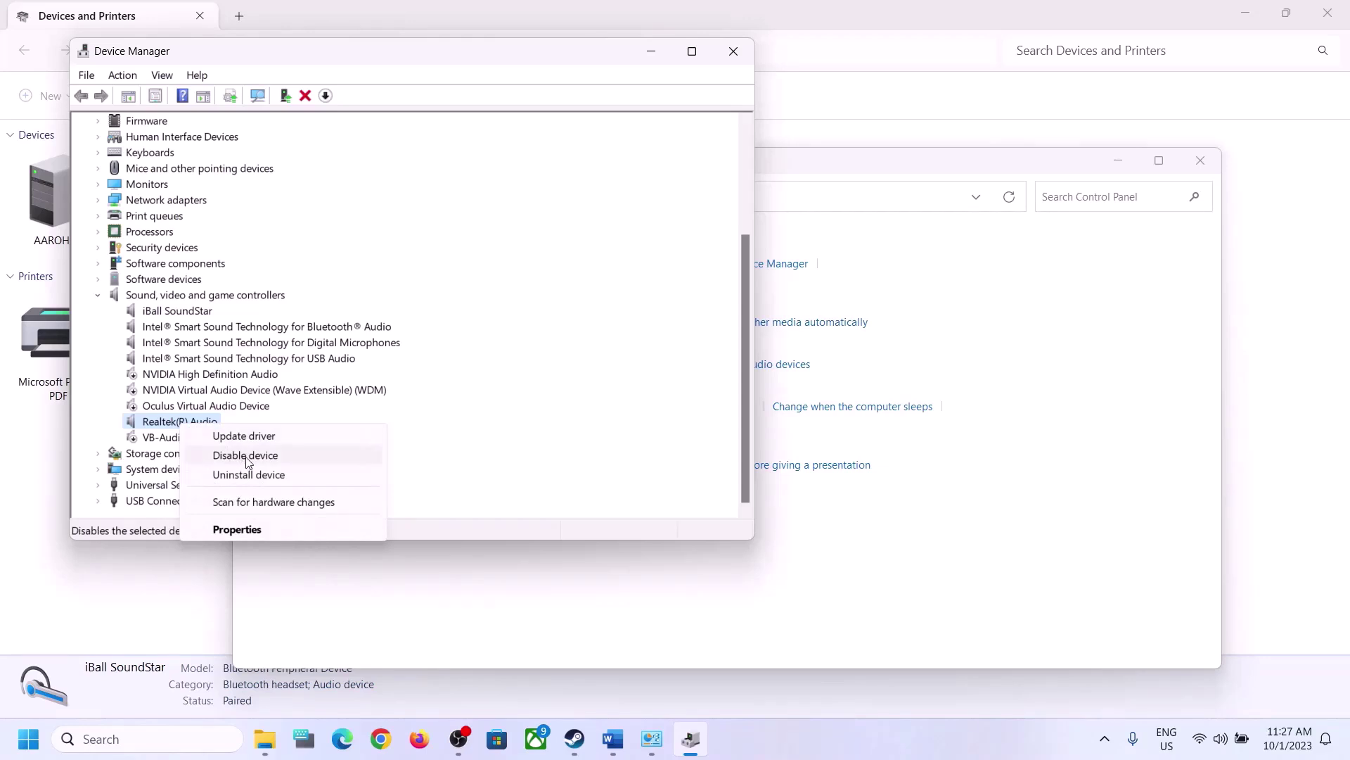
left_click(253, 437)
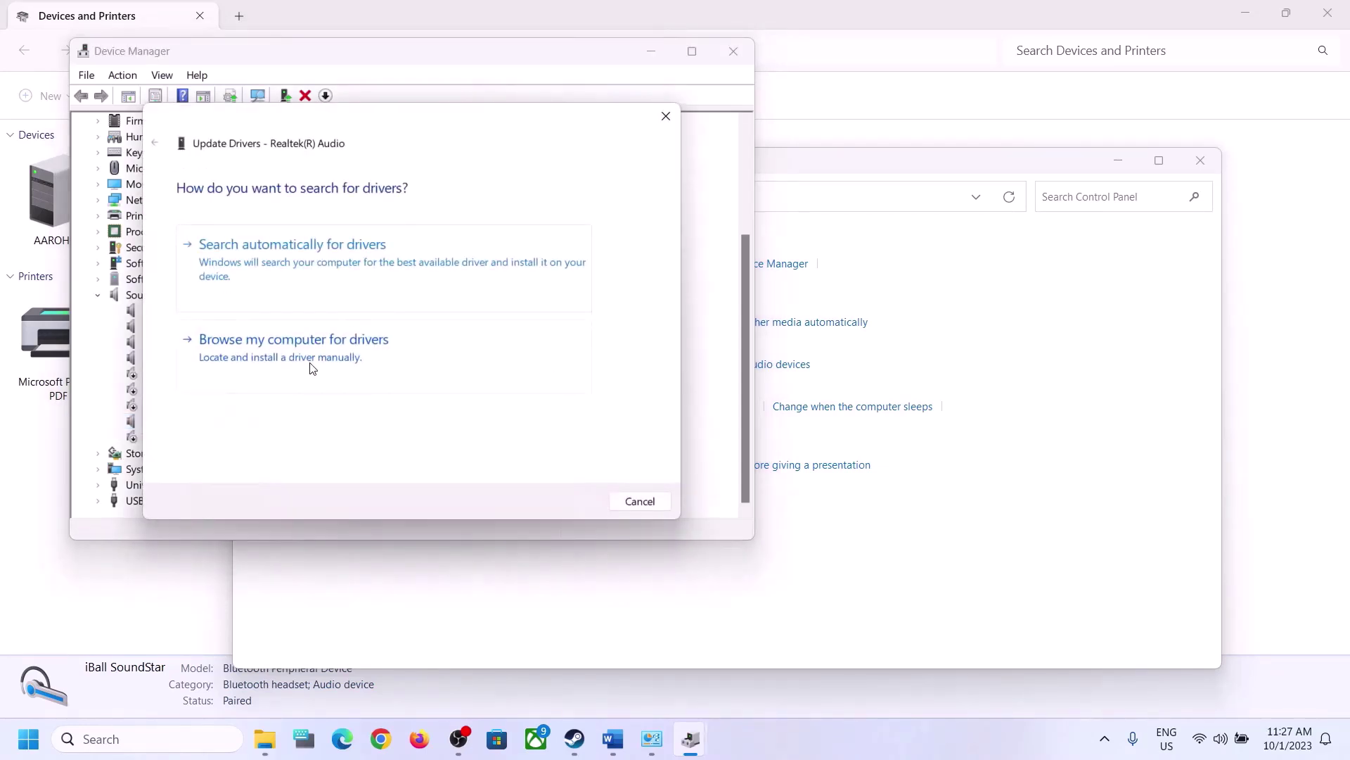
left_click(338, 264)
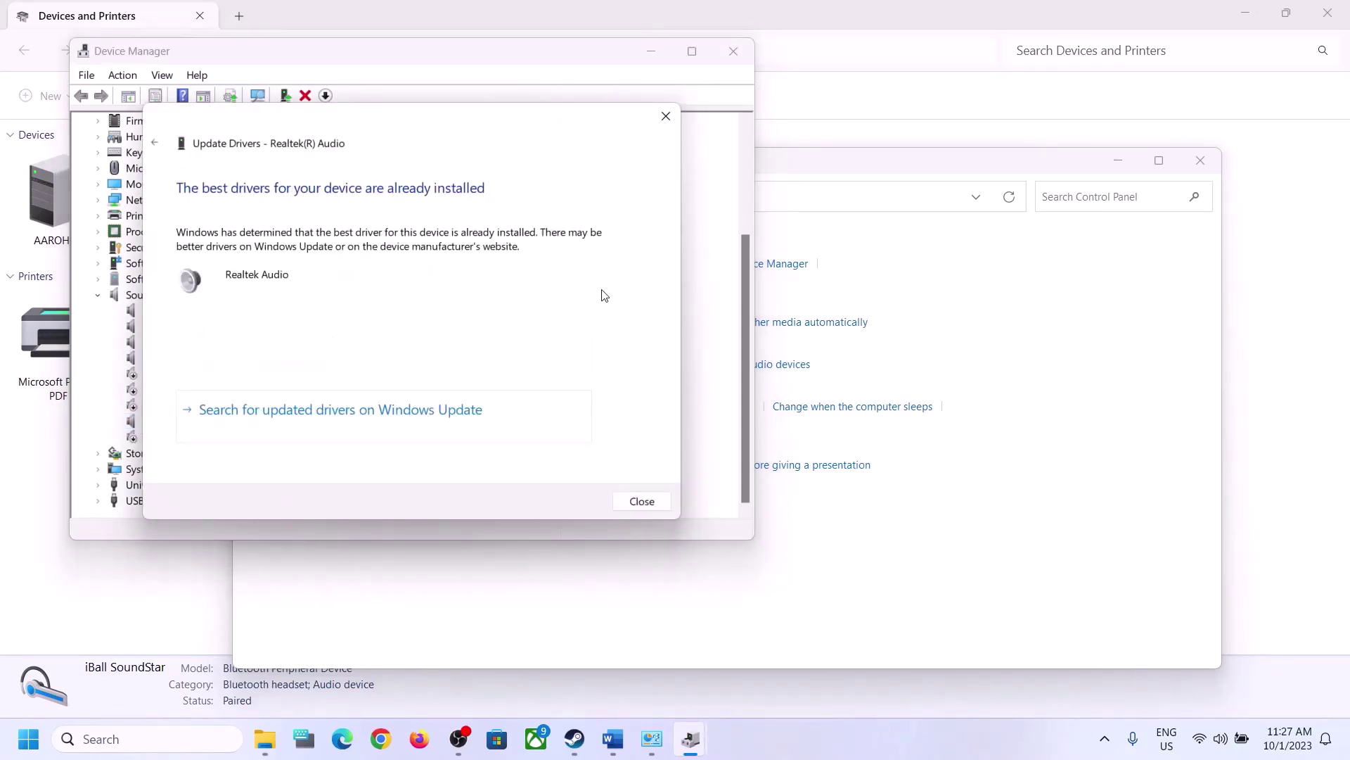
left_click(294, 422)
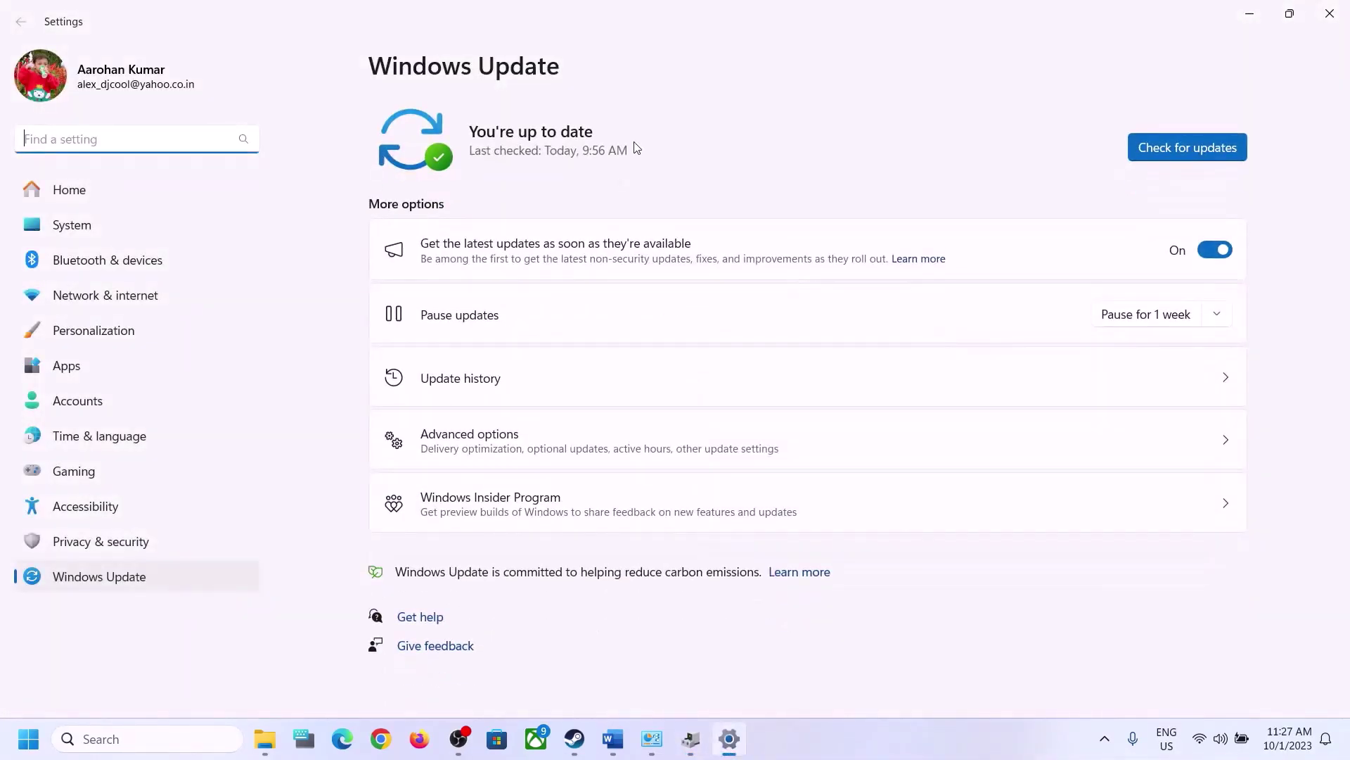
left_click(1329, 14)
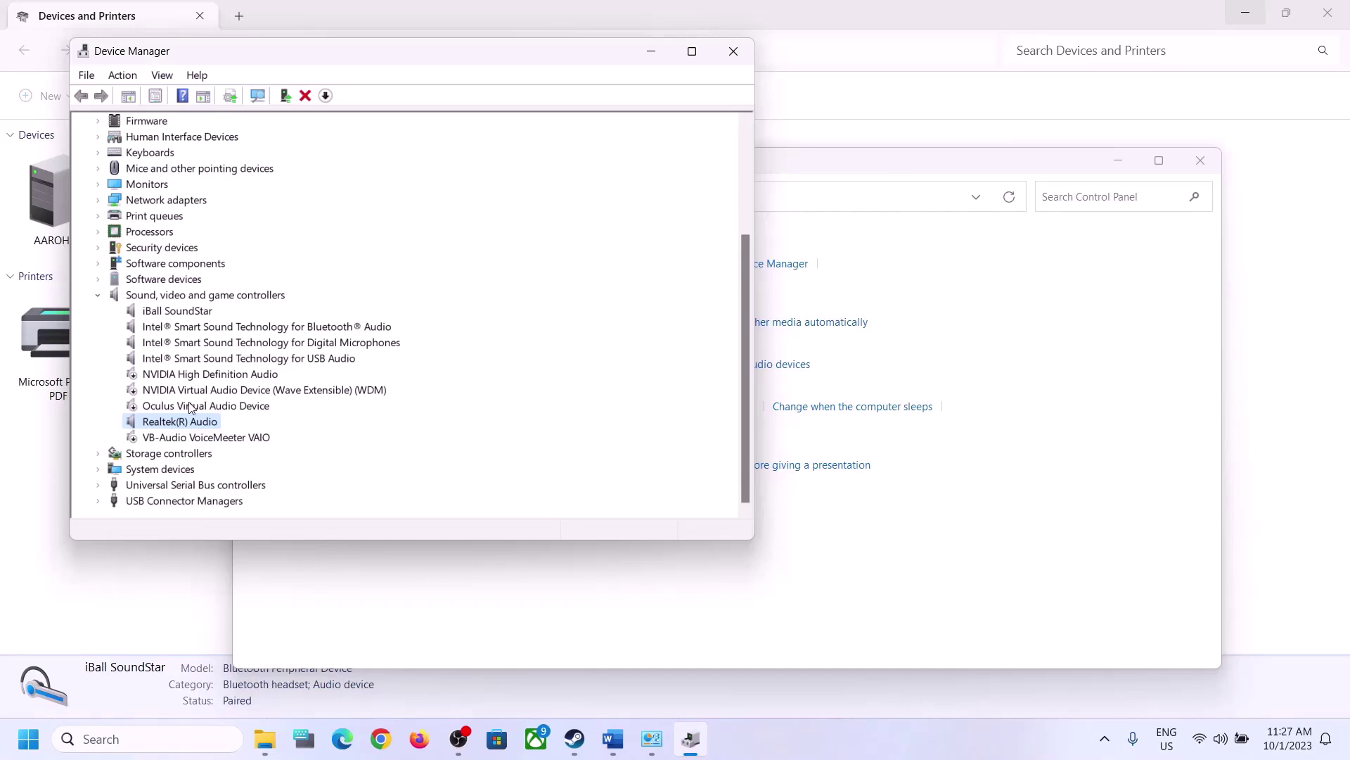
Step: Browse the computer's available drivers for Realtek(R) Audio, select version 6.0.9509.1 [4/25/2023], and cancel the driver update
right_click(184, 424)
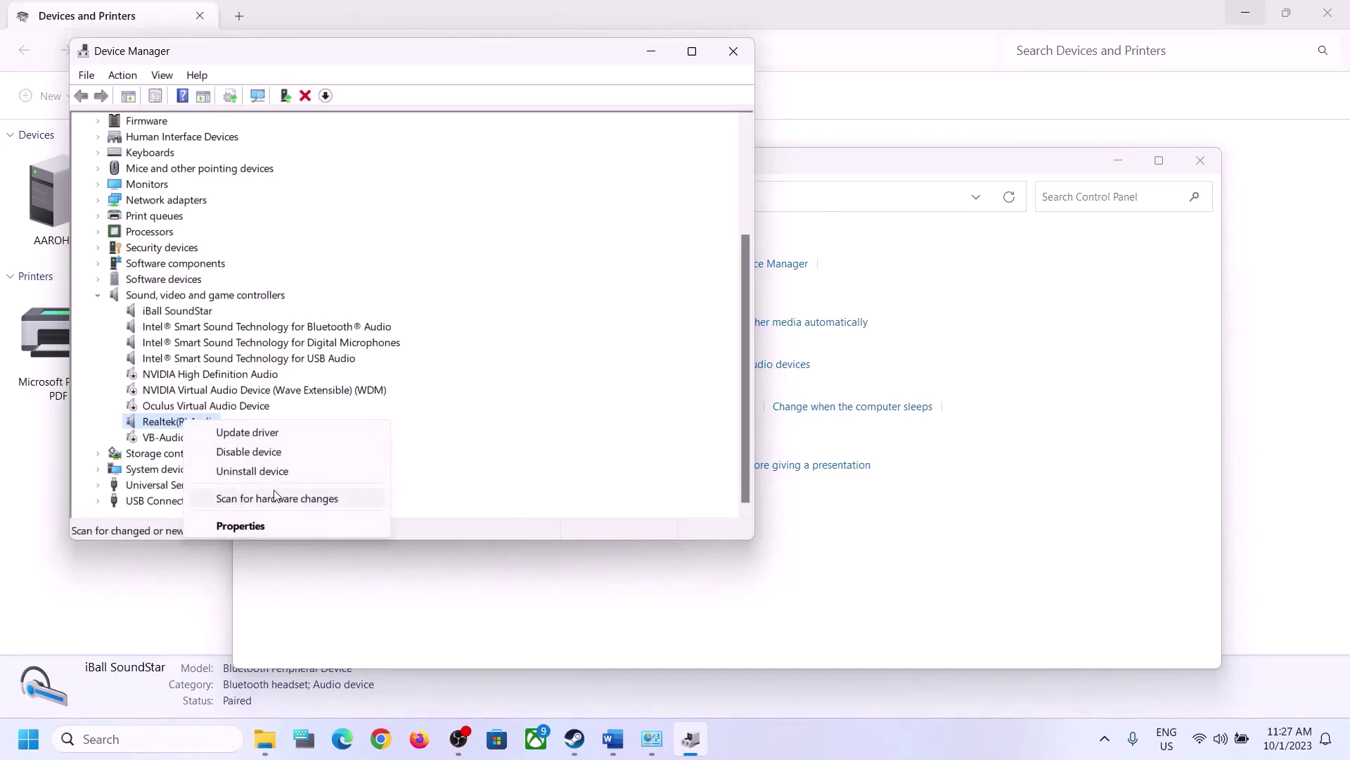
left_click(249, 433)
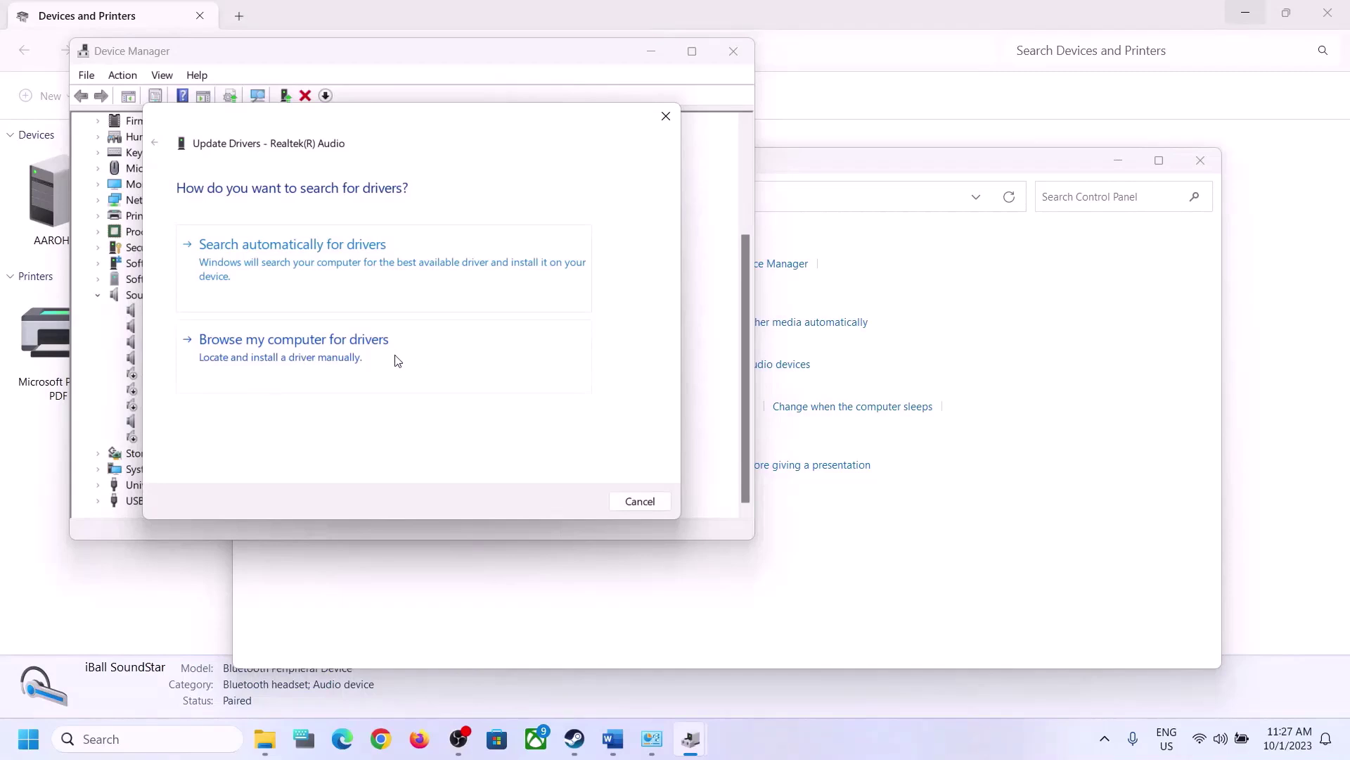
left_click(370, 358)
left_click_drag(452, 133, 757, 123)
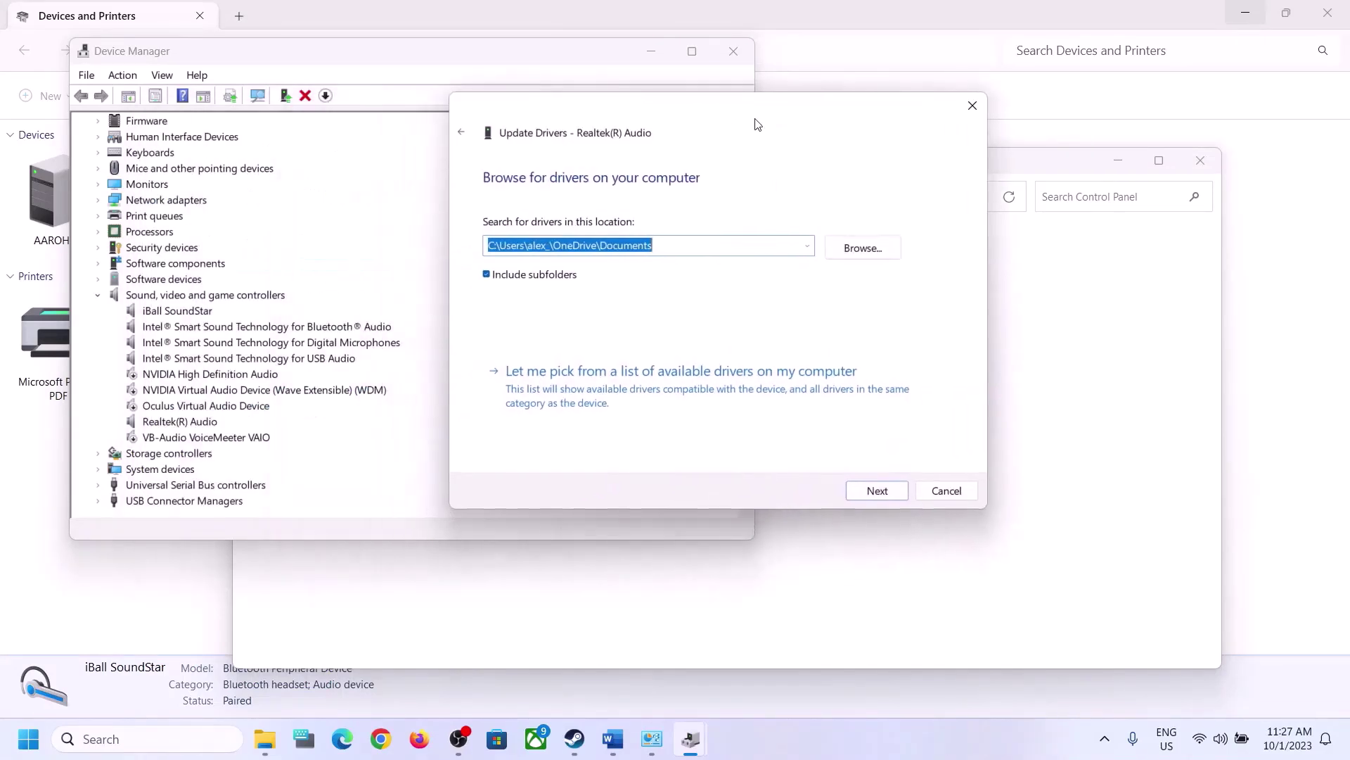
left_click(736, 394)
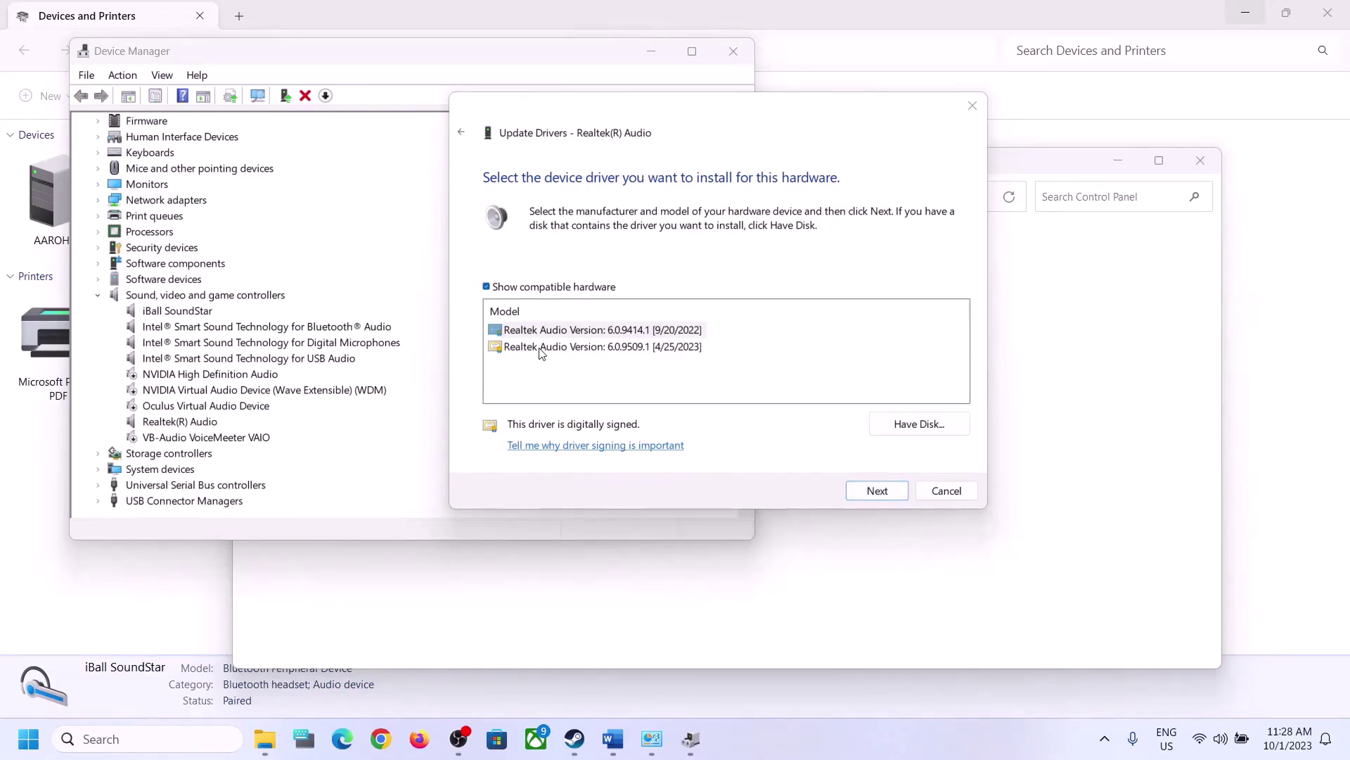
left_click(593, 348)
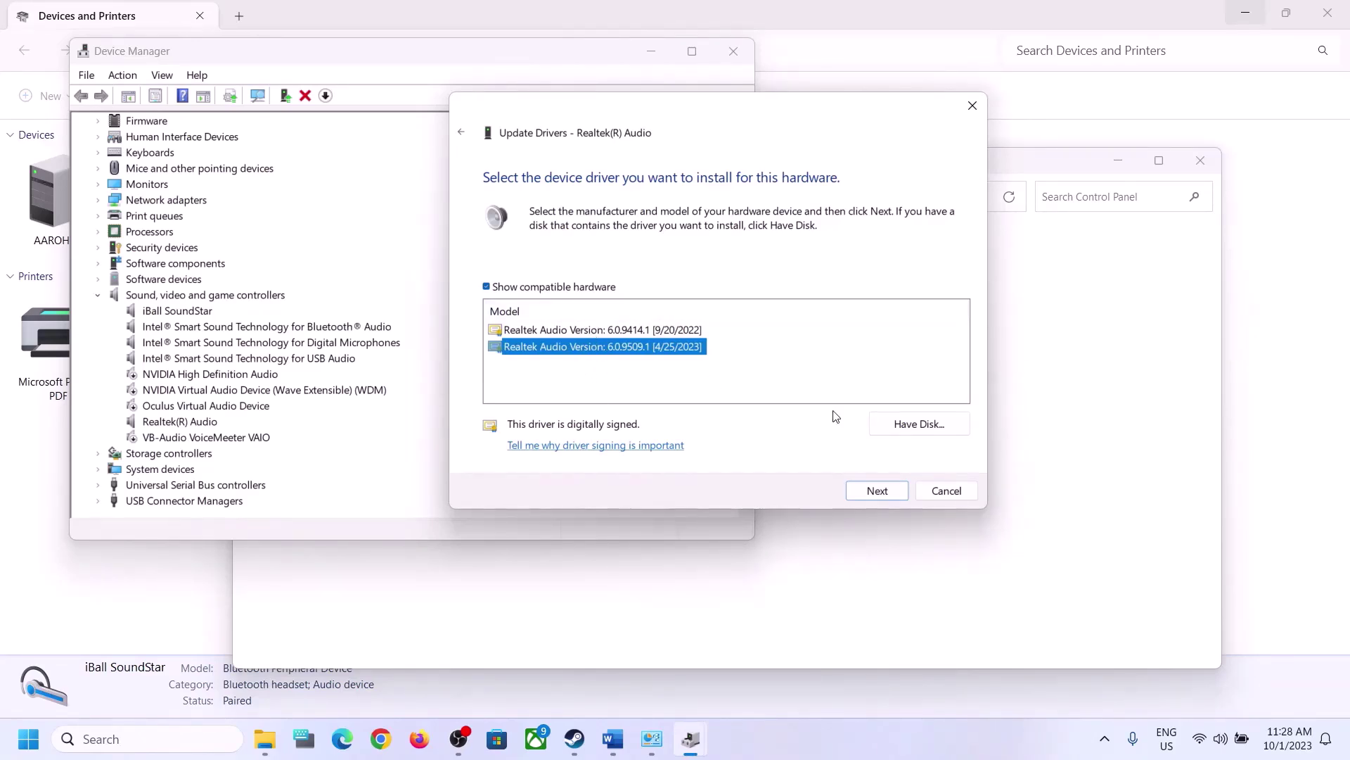
left_click(943, 490)
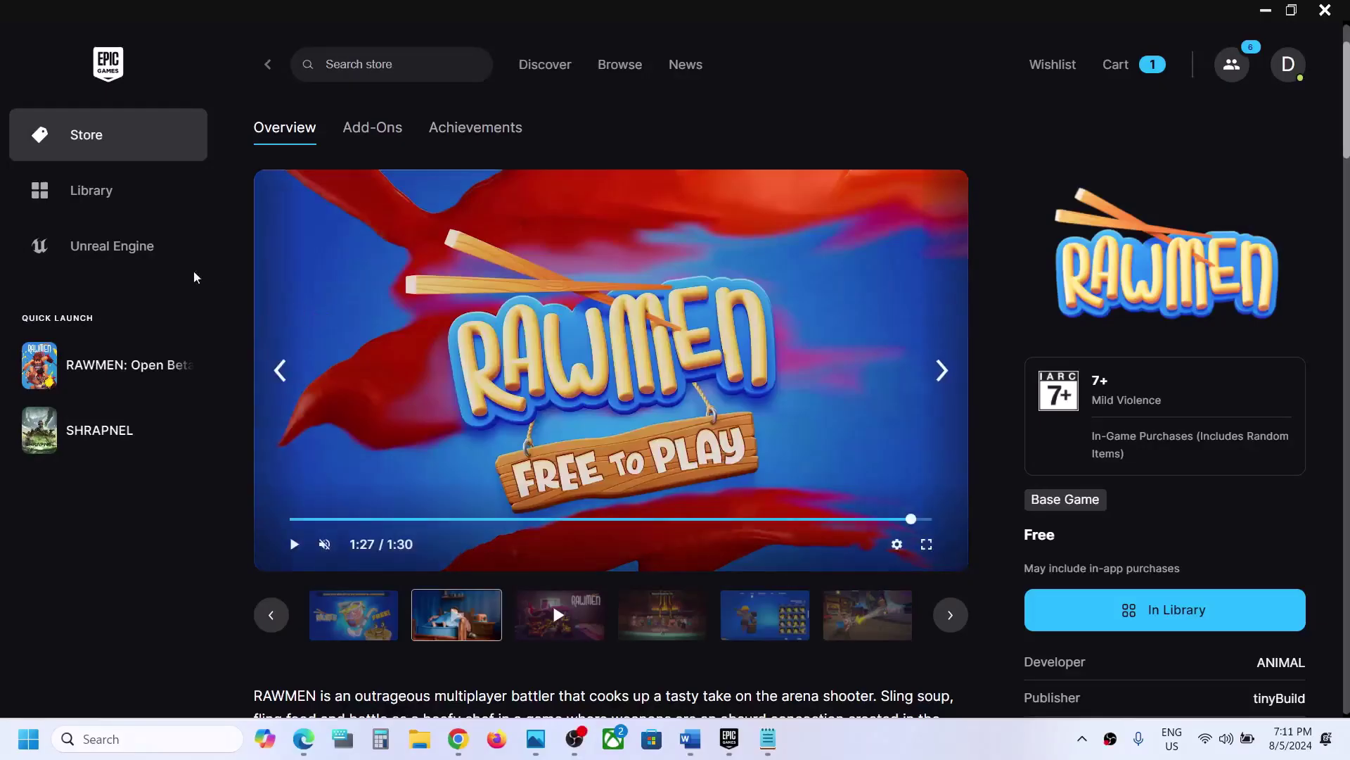
Step: In the Epic Games library, open the management options of RAWMEN: Open Beta and verify its game files
left_click(140, 193)
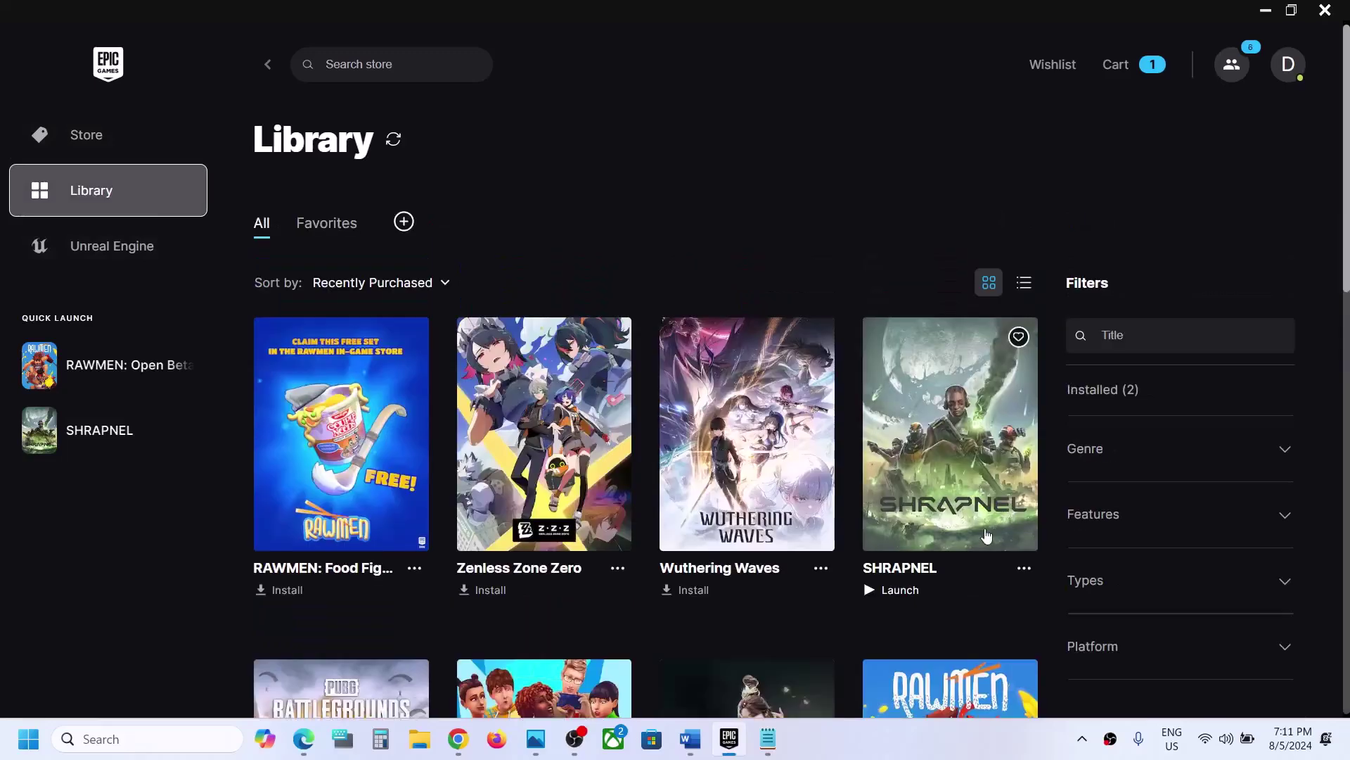
scroll(1019, 514, "down", 5)
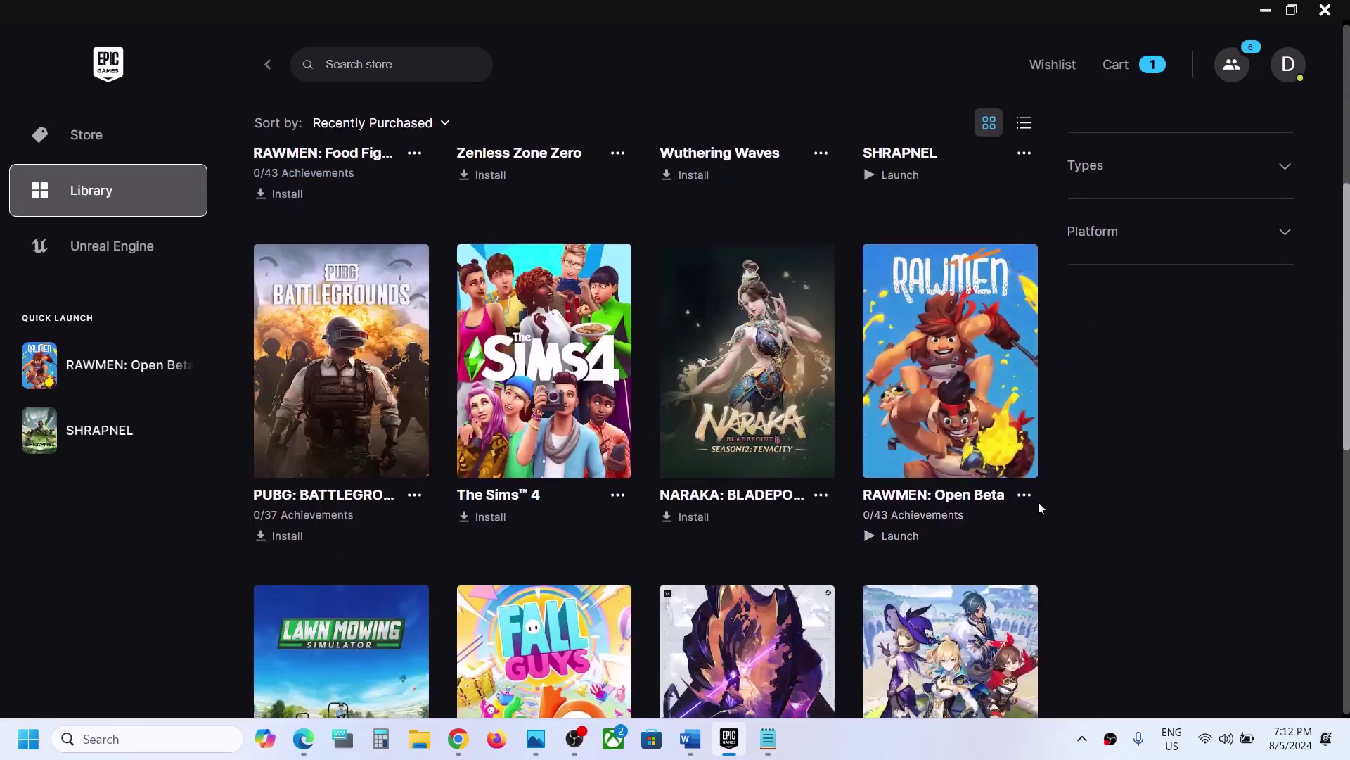
left_click(1024, 496)
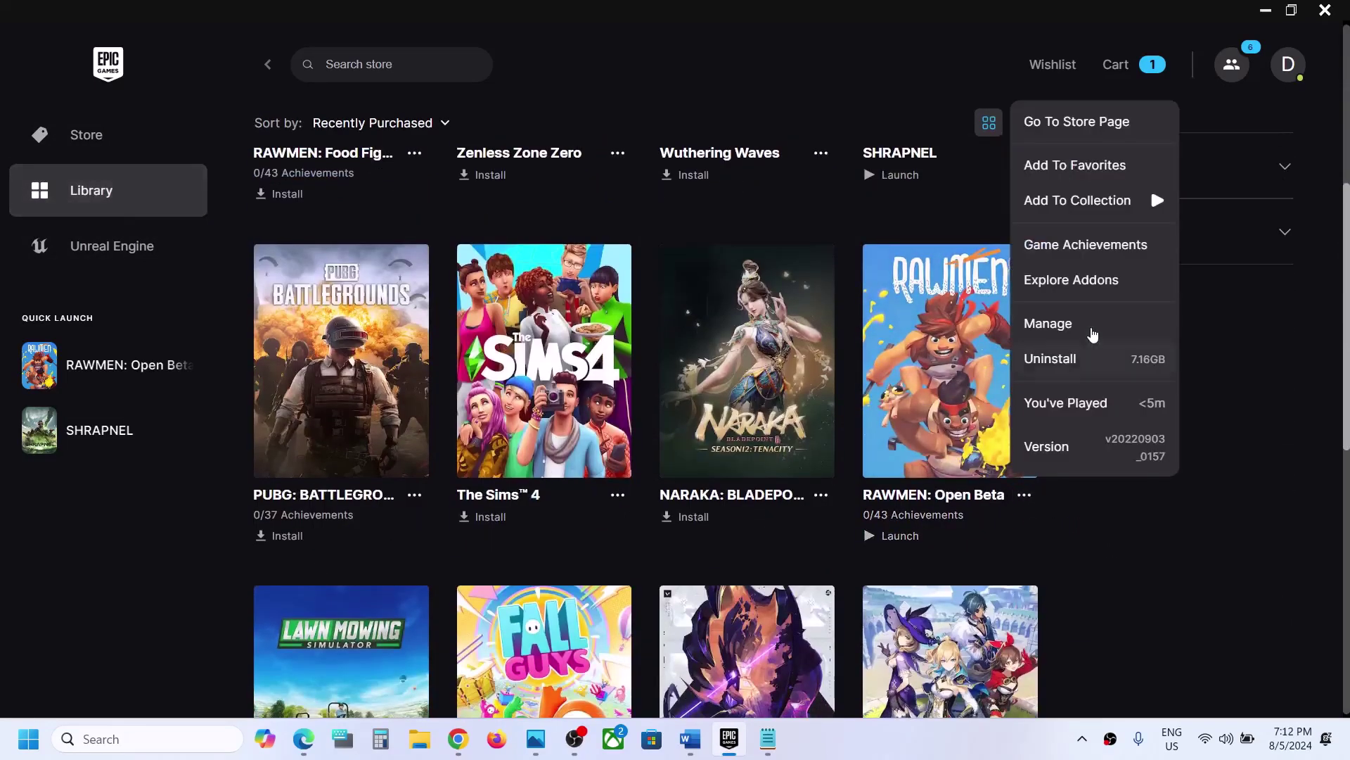
left_click(1066, 323)
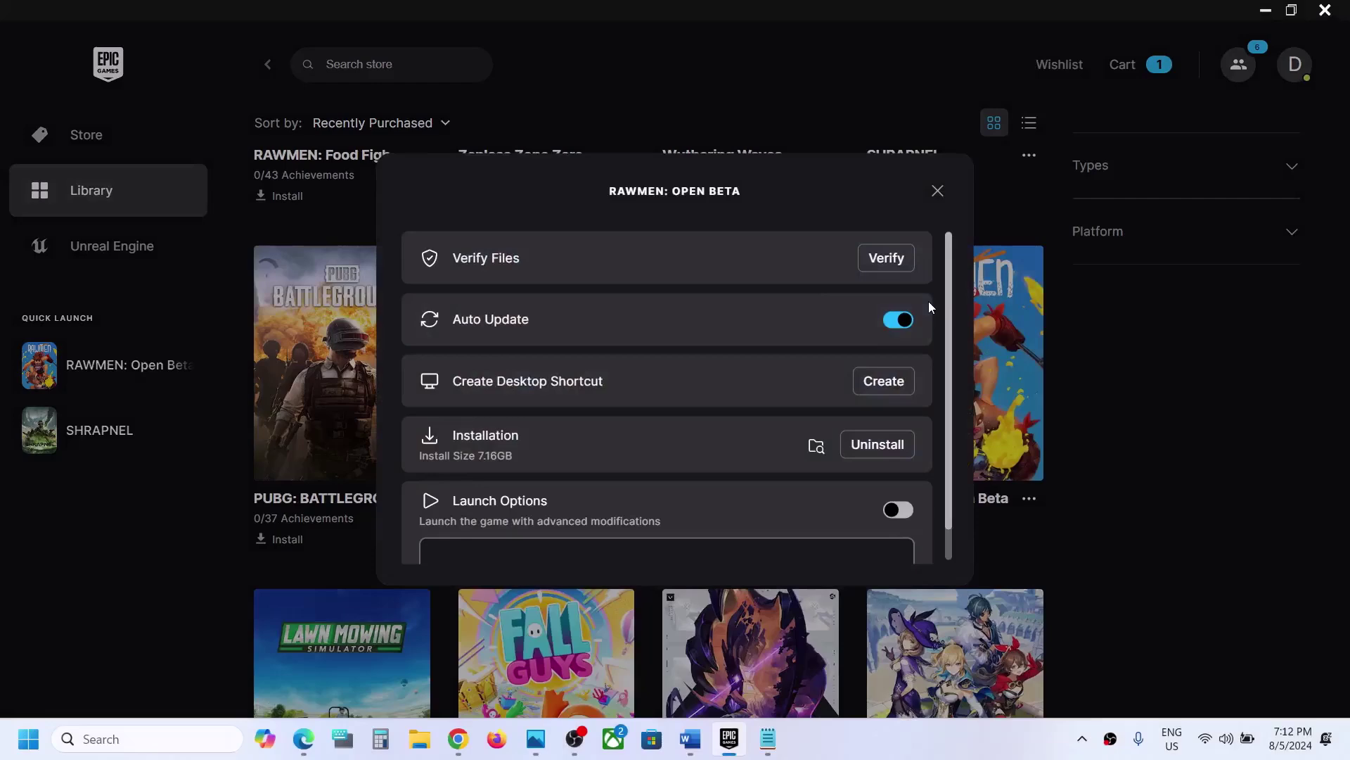
left_click(886, 257)
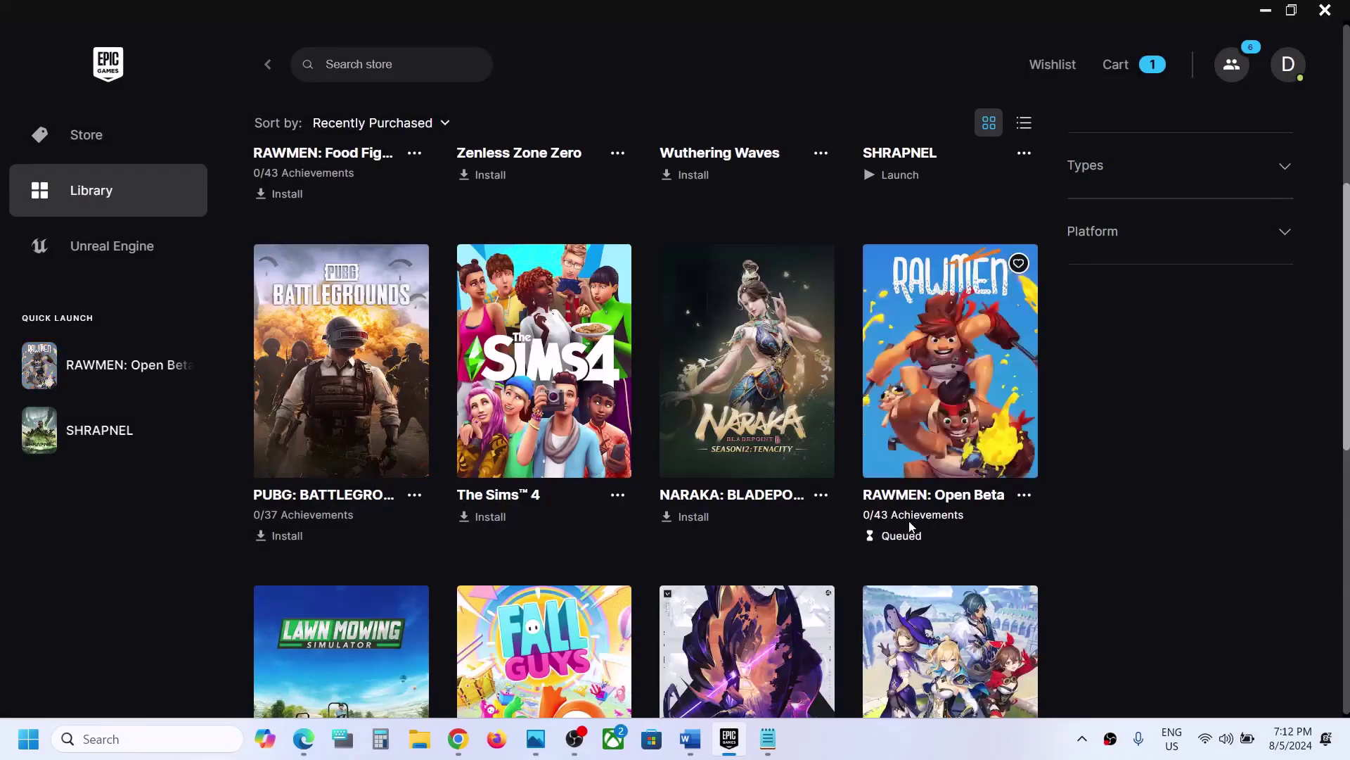